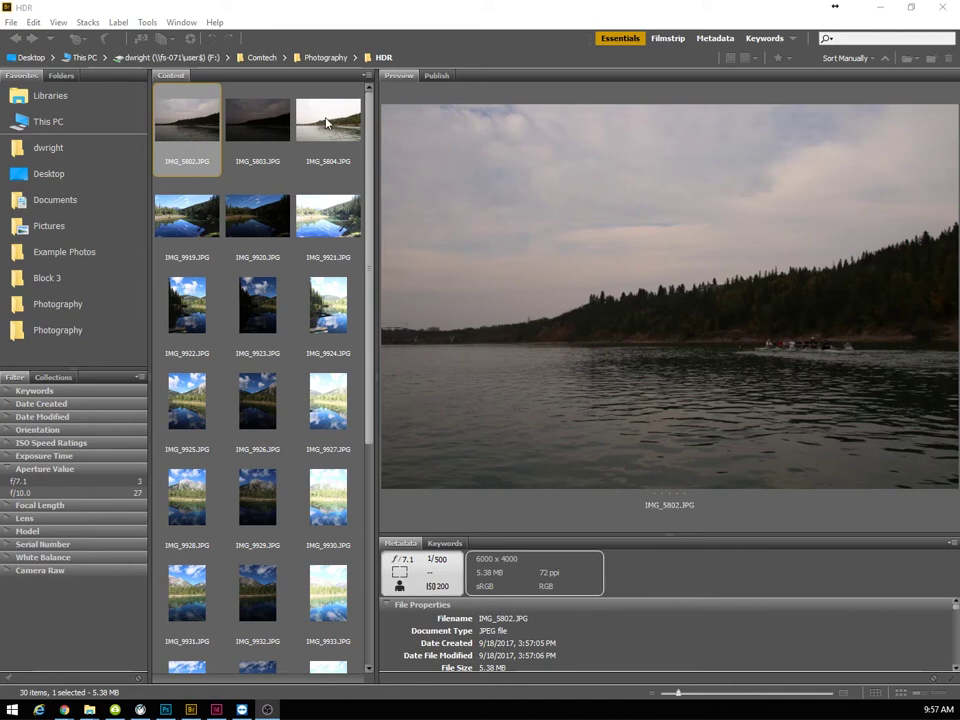
- Preview the bracketed exposures of the lake (IMG_9919 to IMG_9921) and of the river (IMG_5802 to IMG_5804)
click(340, 226)
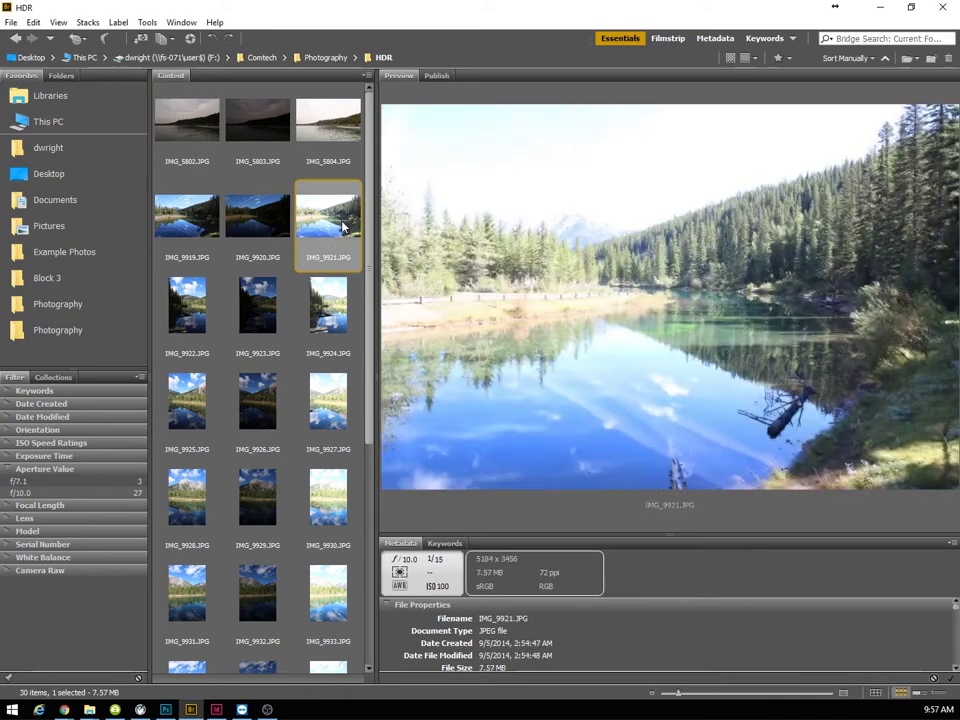
key(Left)
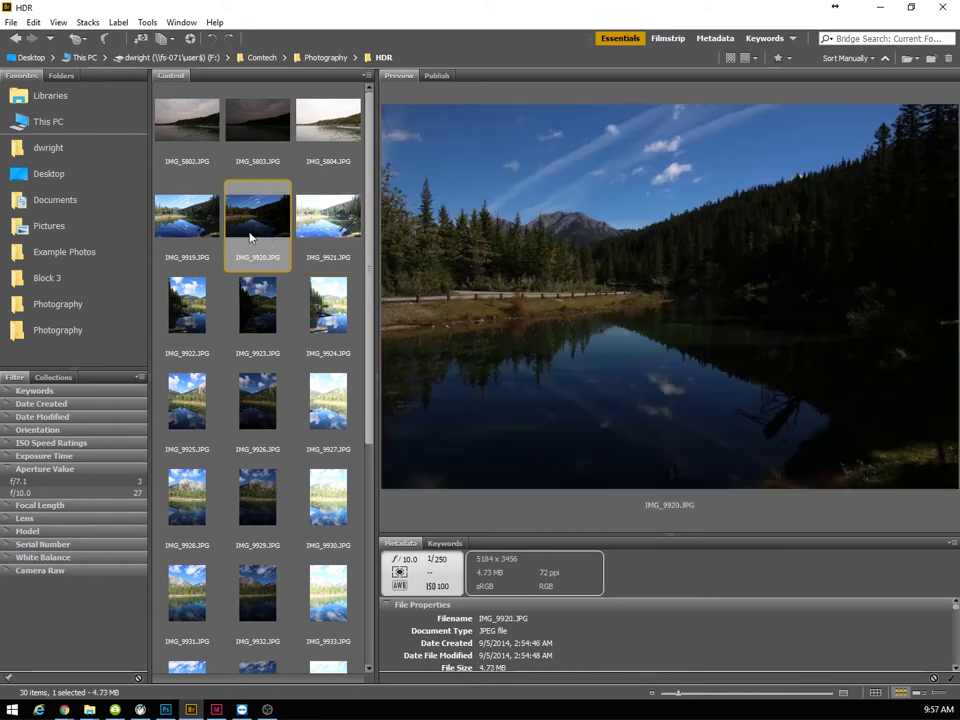
click(180, 228)
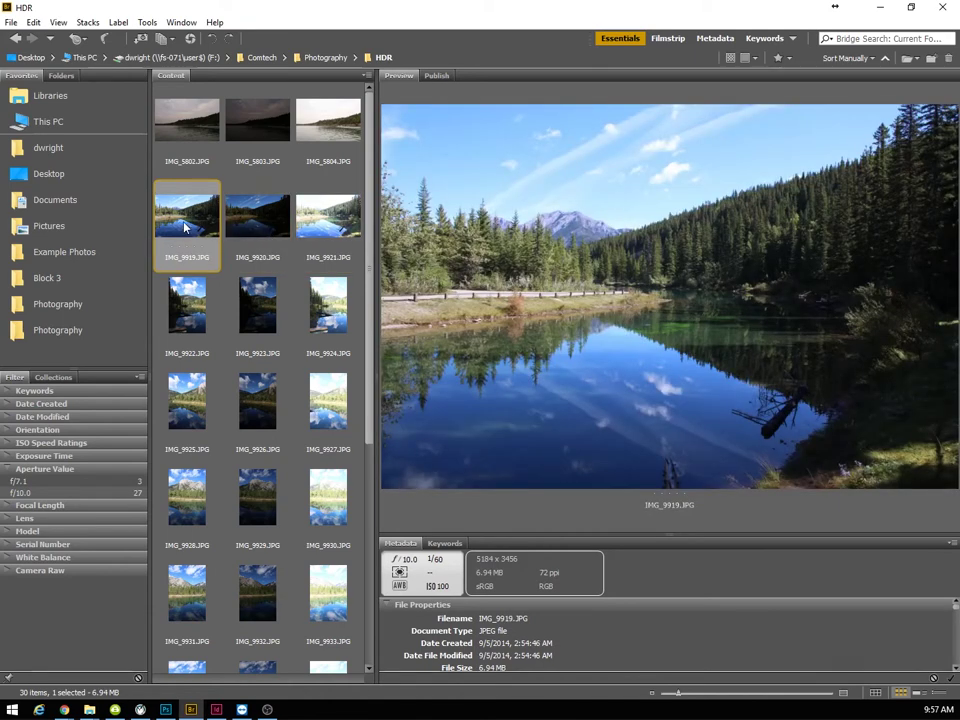
click(255, 224)
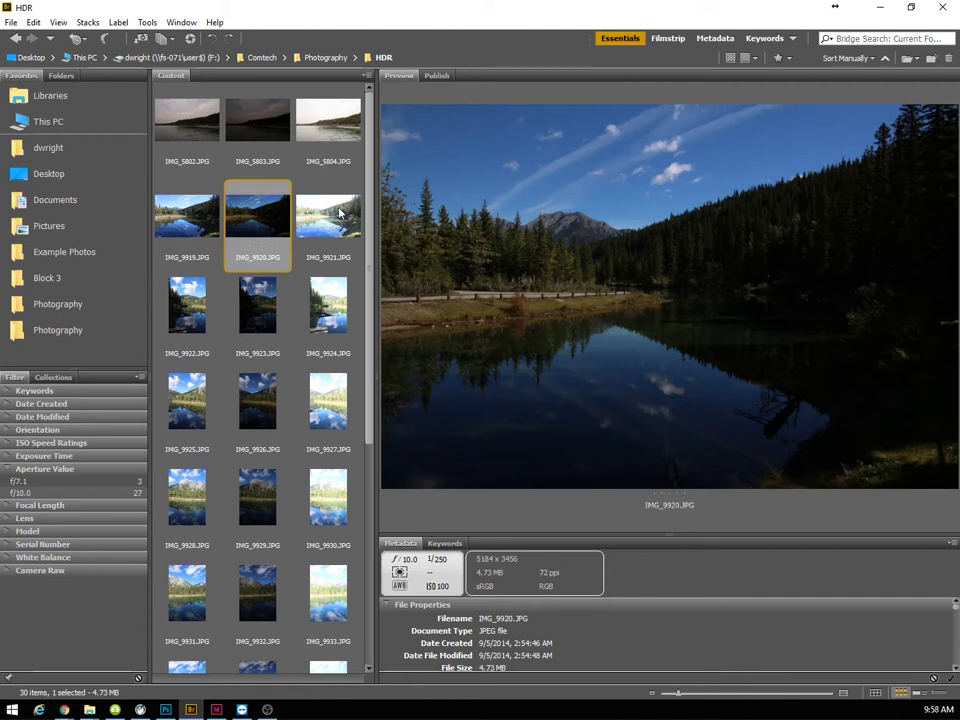
click(203, 129)
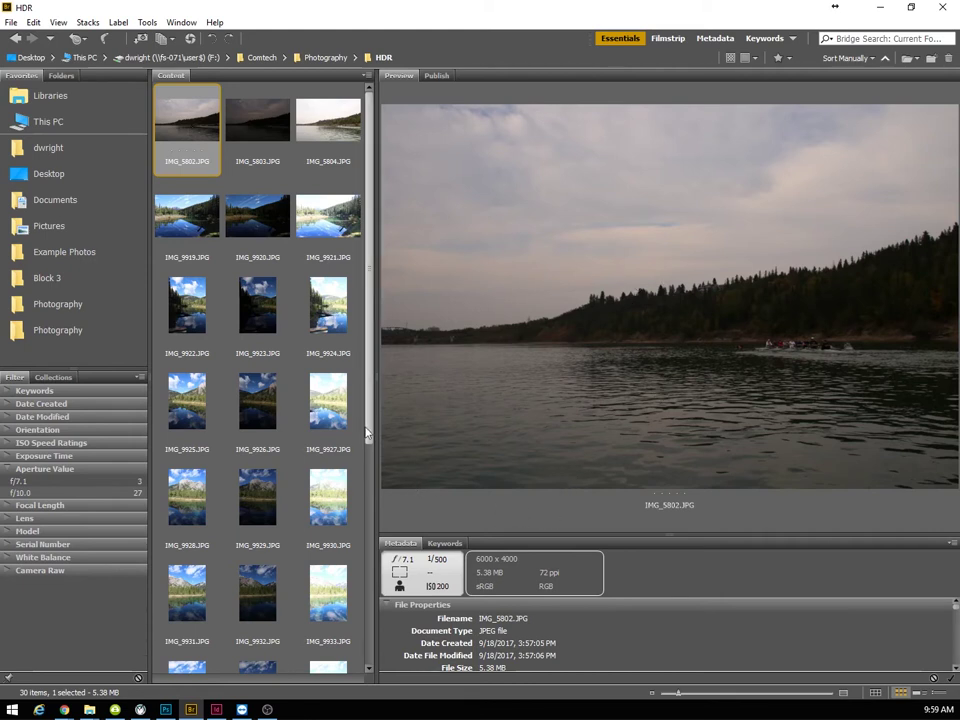
click(270, 127)
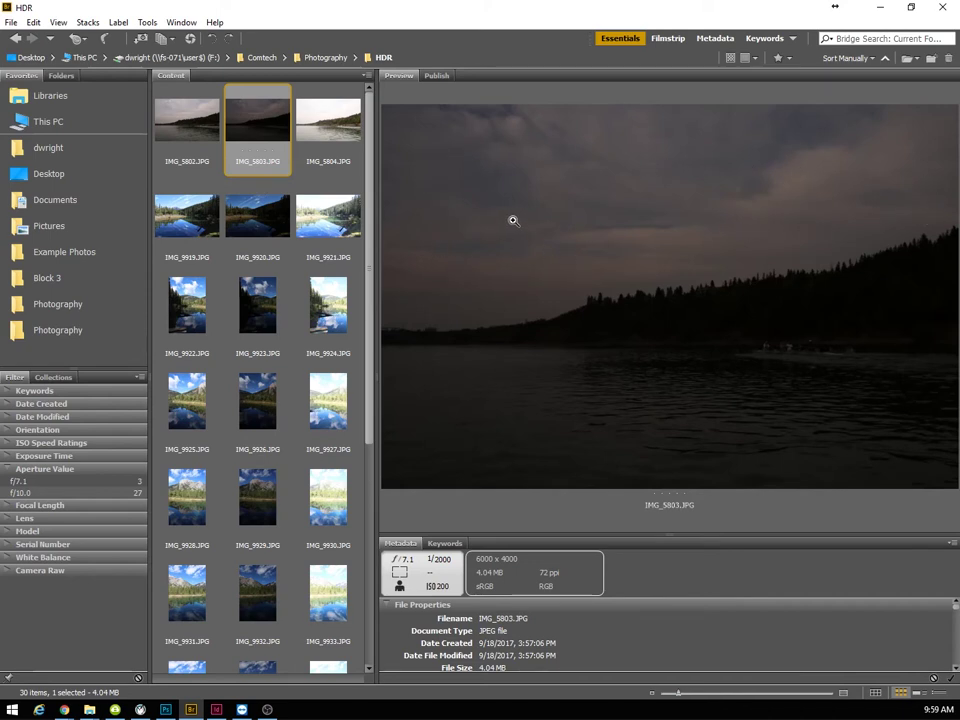
click(337, 128)
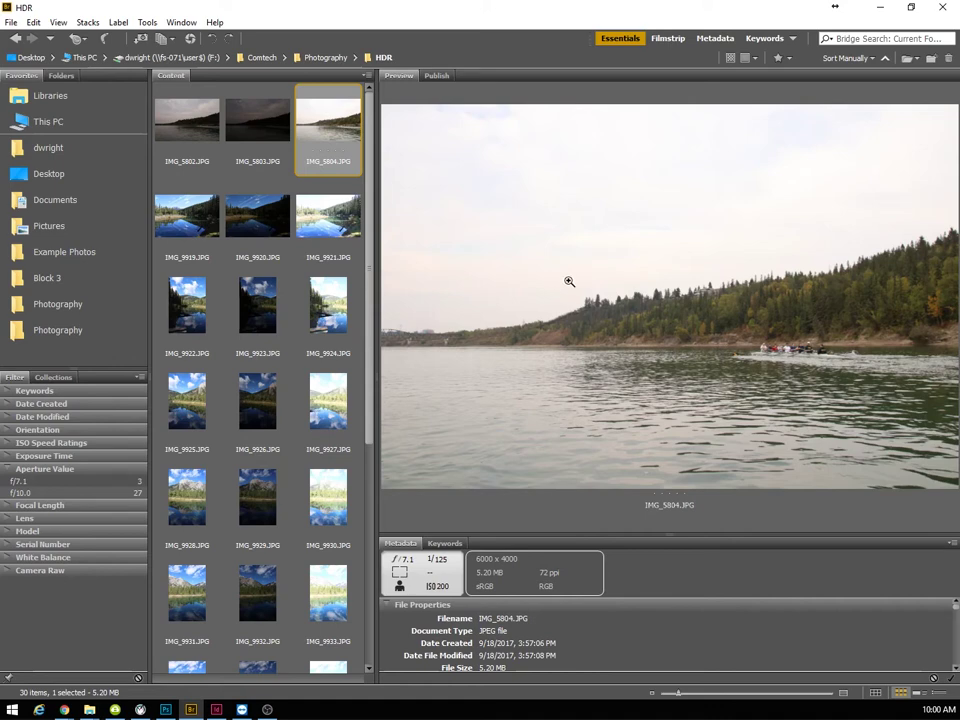
- Give the river photos IMG_5802.JPG, IMG_5803.JPG and IMG_5804.JPG a three-star rating
shift+click(182, 132)
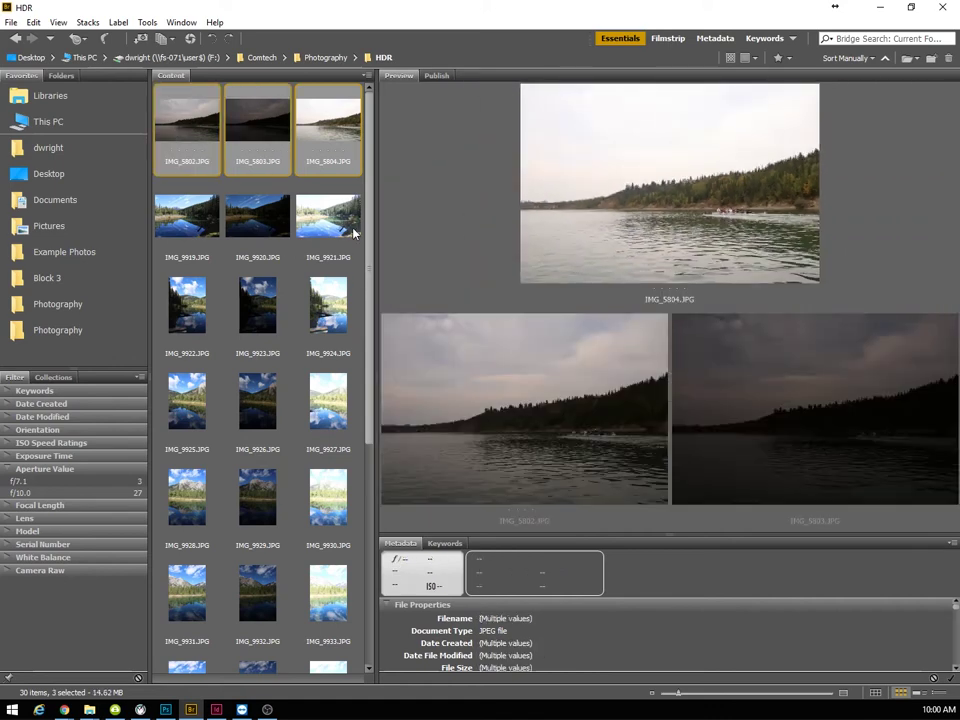
click(338, 146)
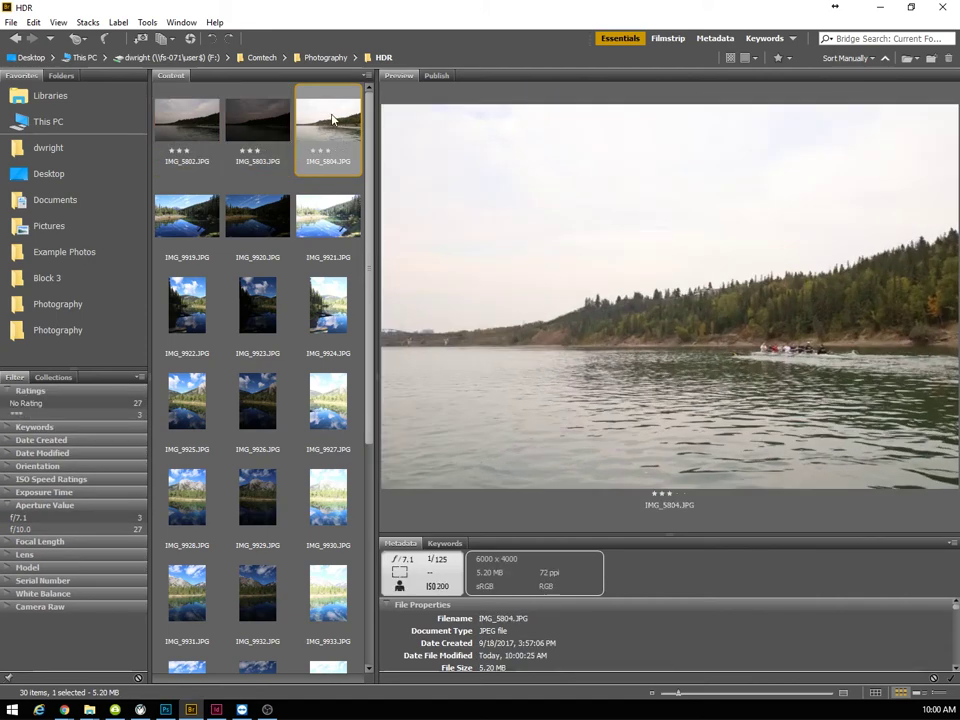
- Select the three river photos IMG_5802 to IMG_5804 as a range, and again by adding them one by one
shift+click(184, 126)
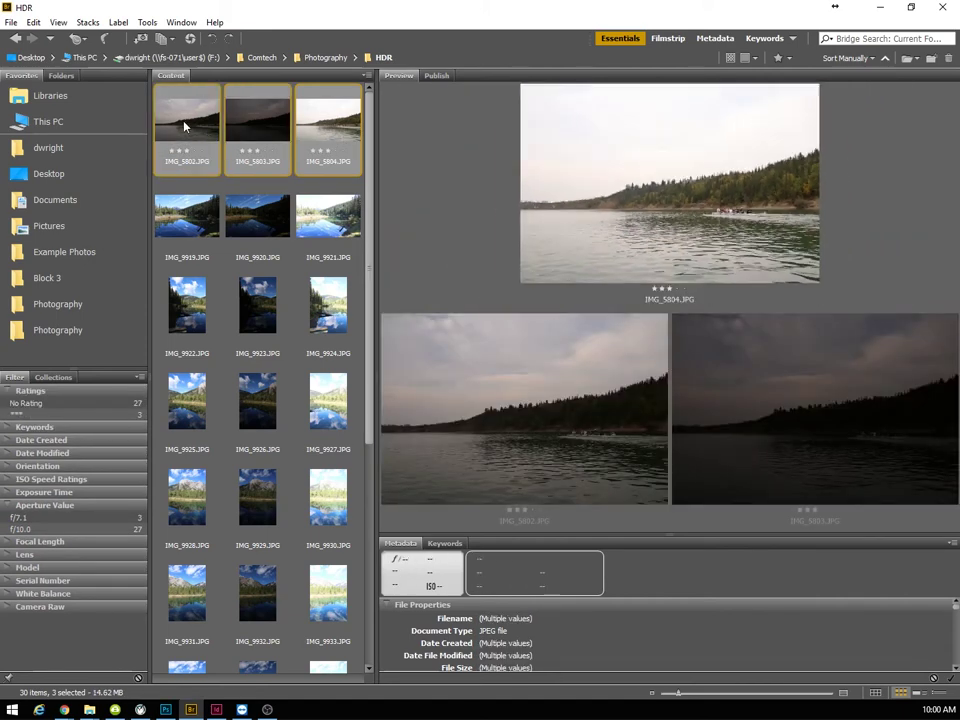
click(349, 120)
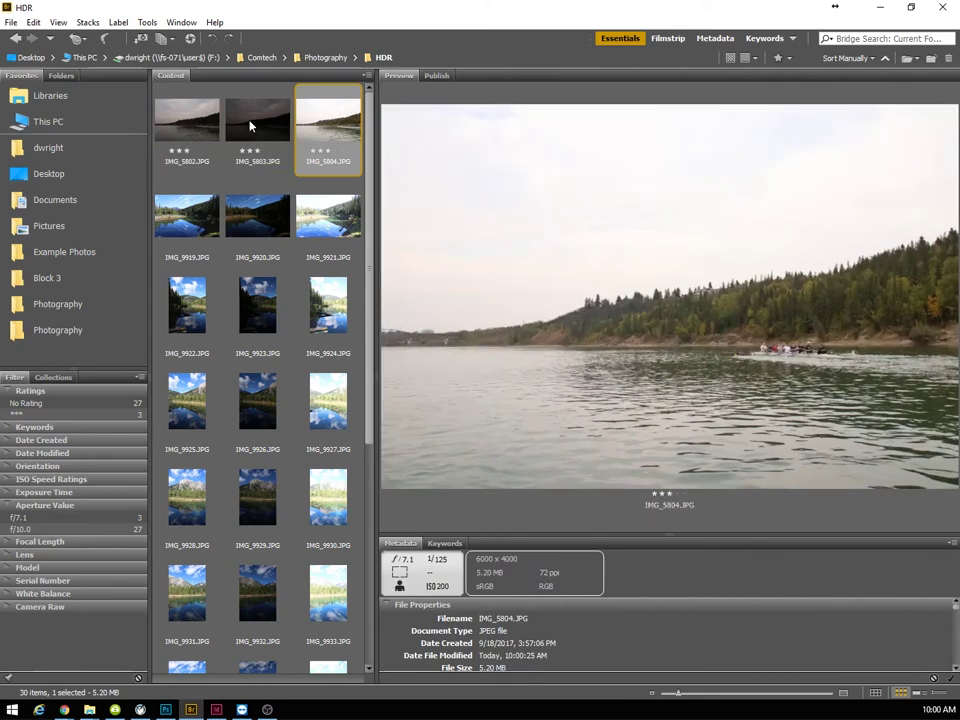
ctrl+click(249, 128)
ctrl+click(198, 124)
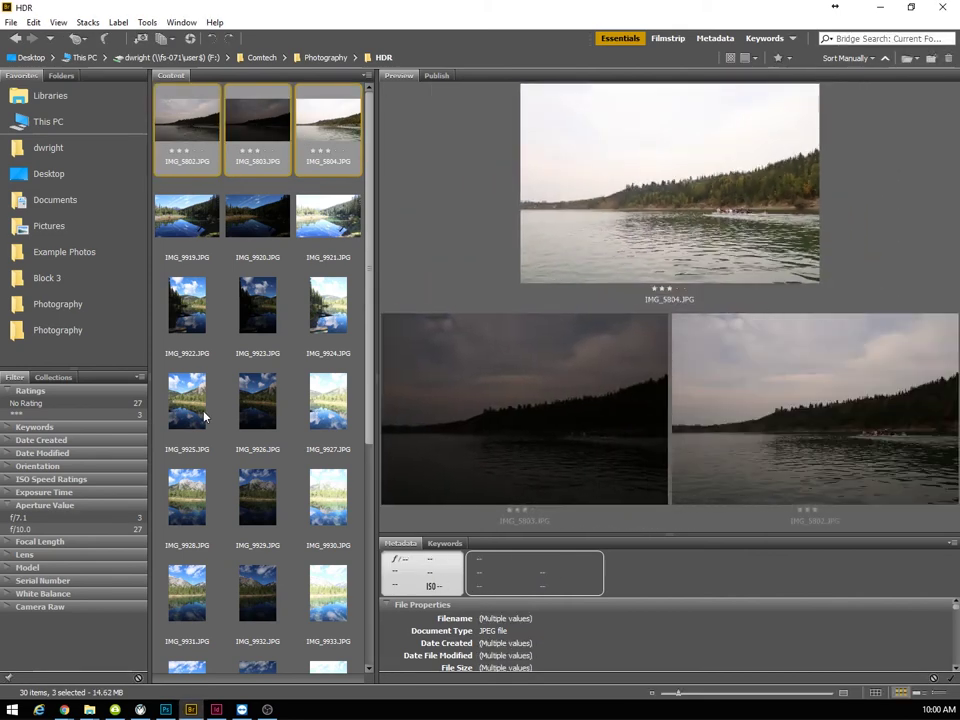
- Select IMG_5802.JPG through IMG_5804.JPG and send them to Photoshop with Merge to HDR Pro
click(205, 145)
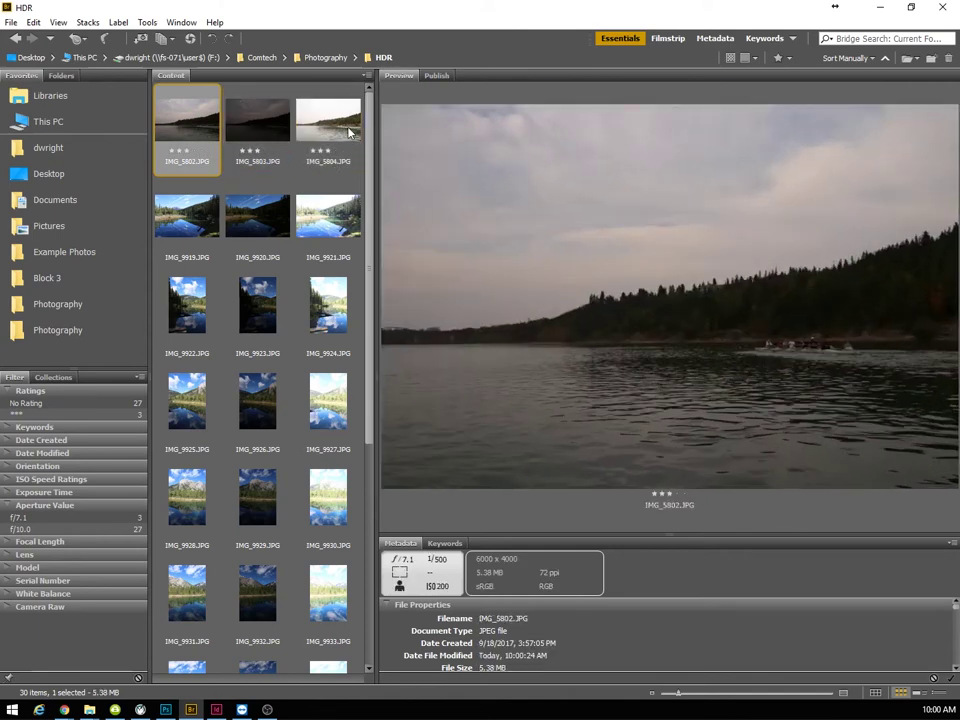
shift+click(328, 155)
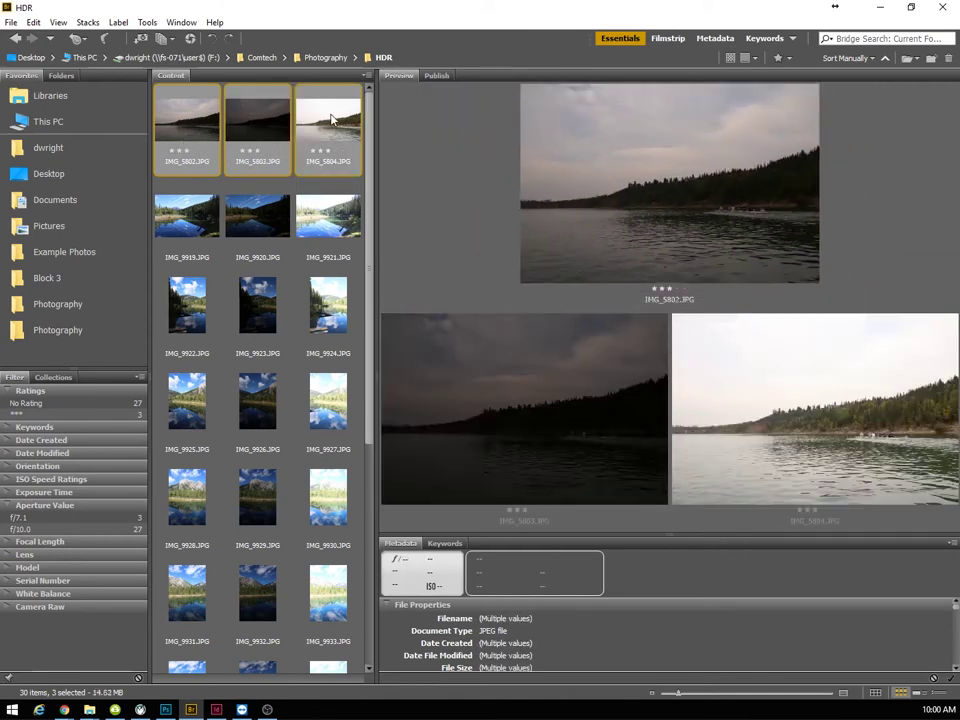
click(148, 23)
mouse_move(250, 165)
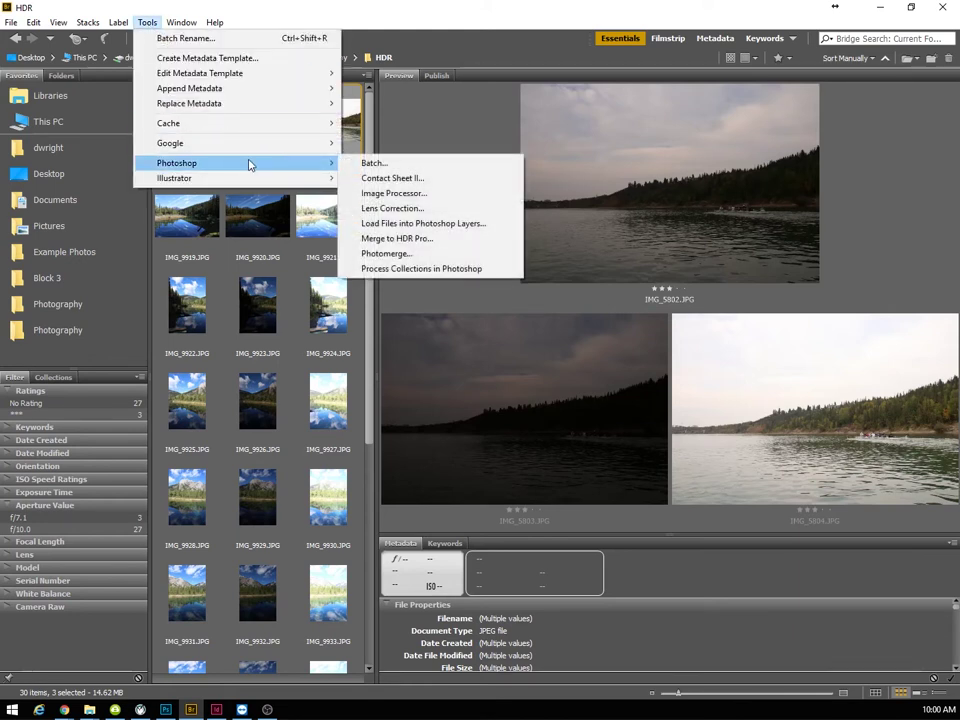
click(404, 246)
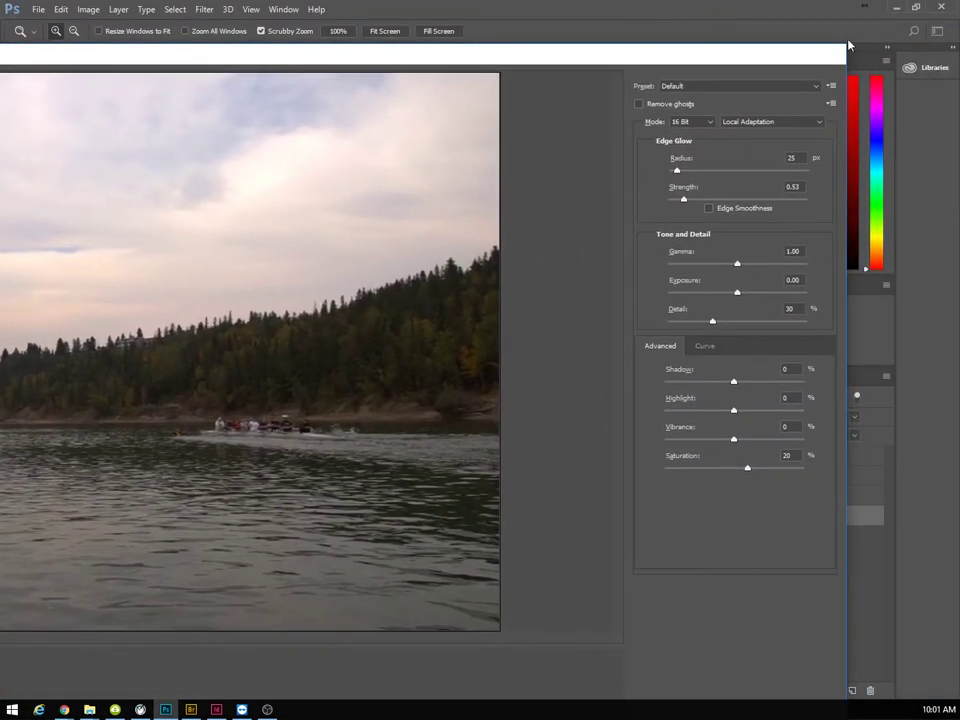
- Shrink the Merge to HDR Pro dialog to fit the screen and set its preview zoom to 66.7%
drag(848, 44, 754, 54)
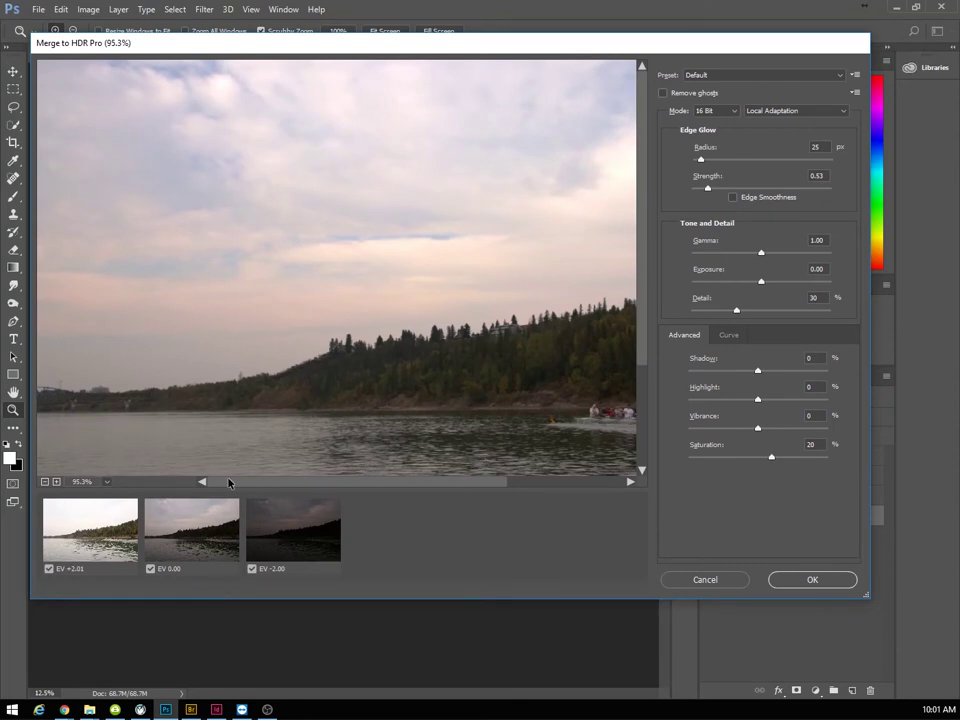
click(56, 482)
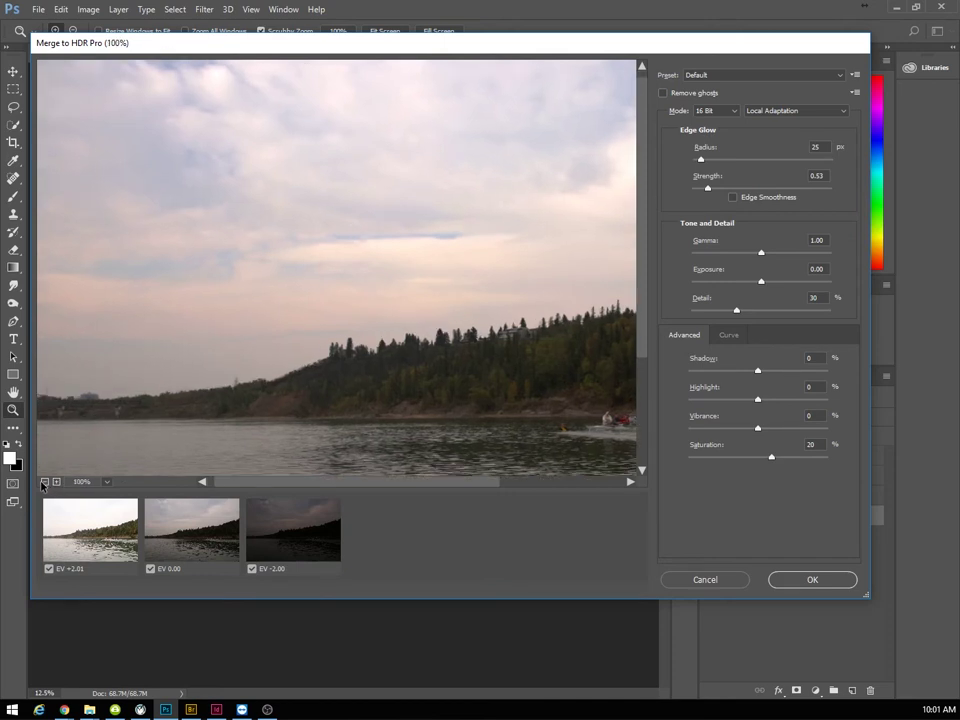
click(44, 482)
click(44, 482)
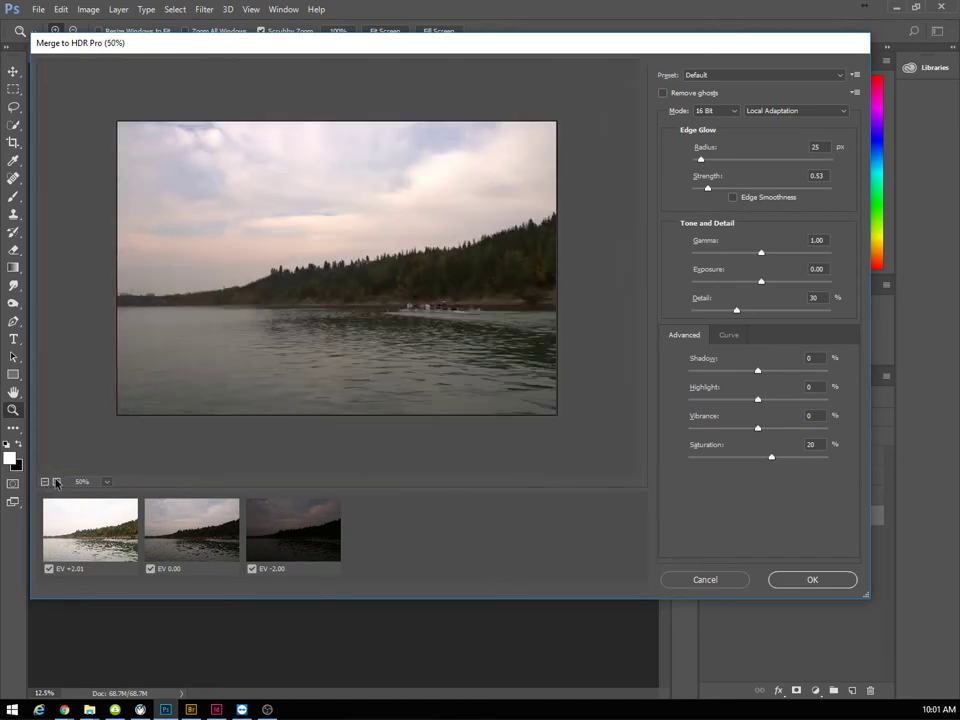
click(56, 482)
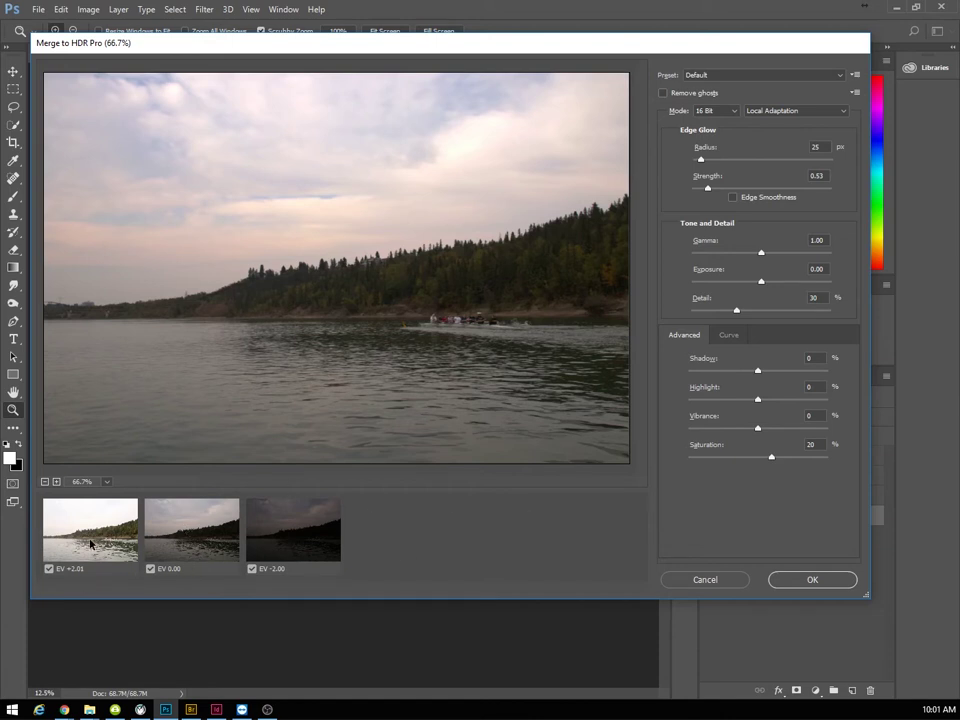
- Enable Remove ghosts and compare the three exposures as the ghost-removal base, ending on EV 0.00
click(663, 94)
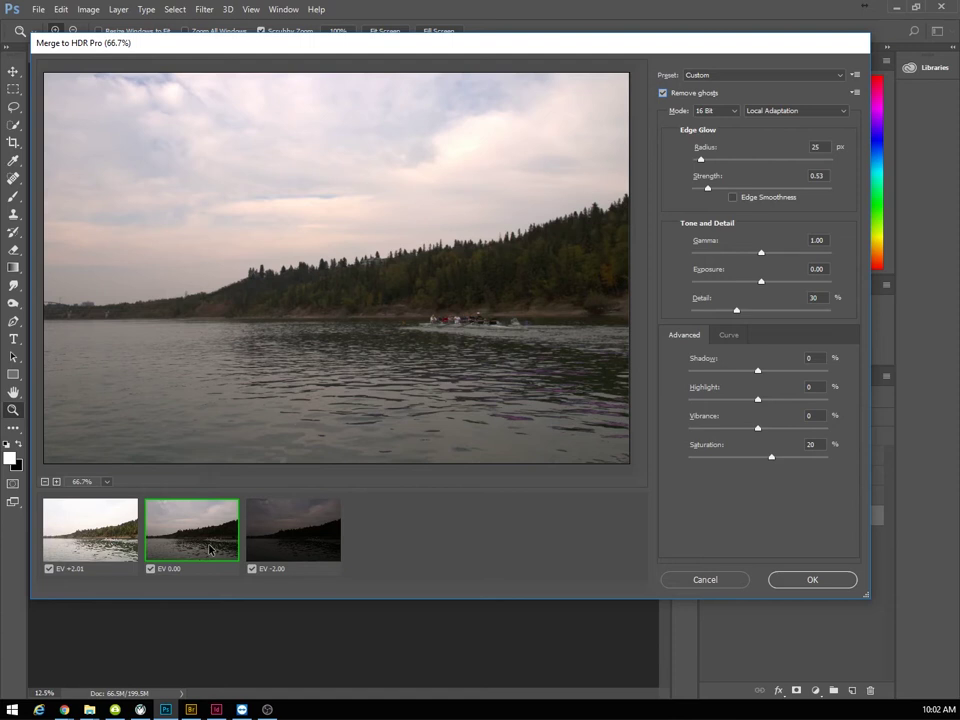
click(103, 530)
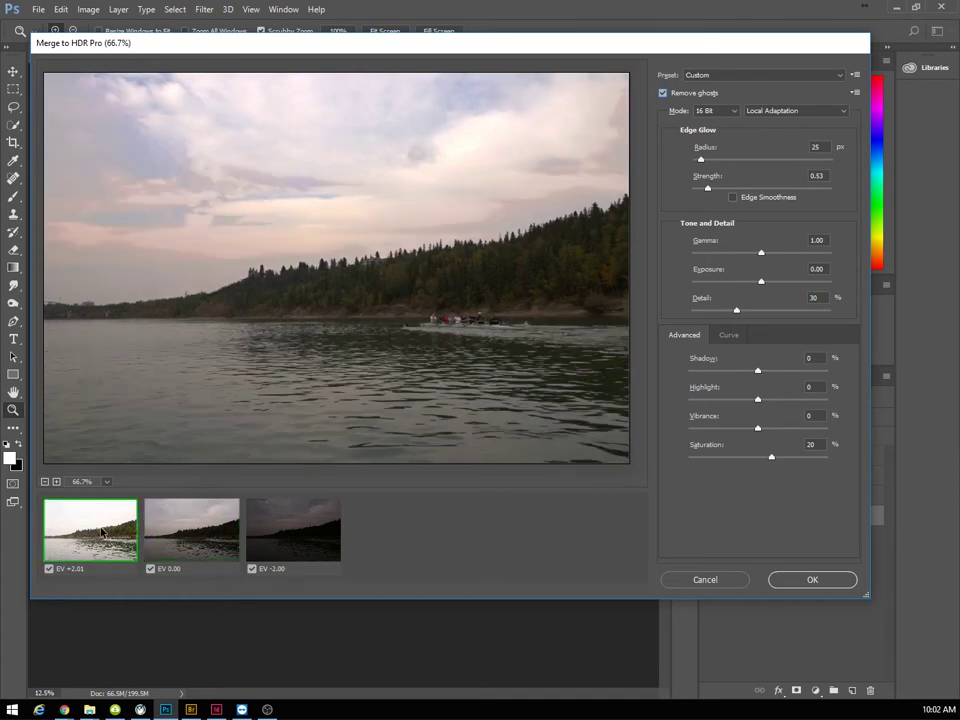
click(165, 527)
click(277, 529)
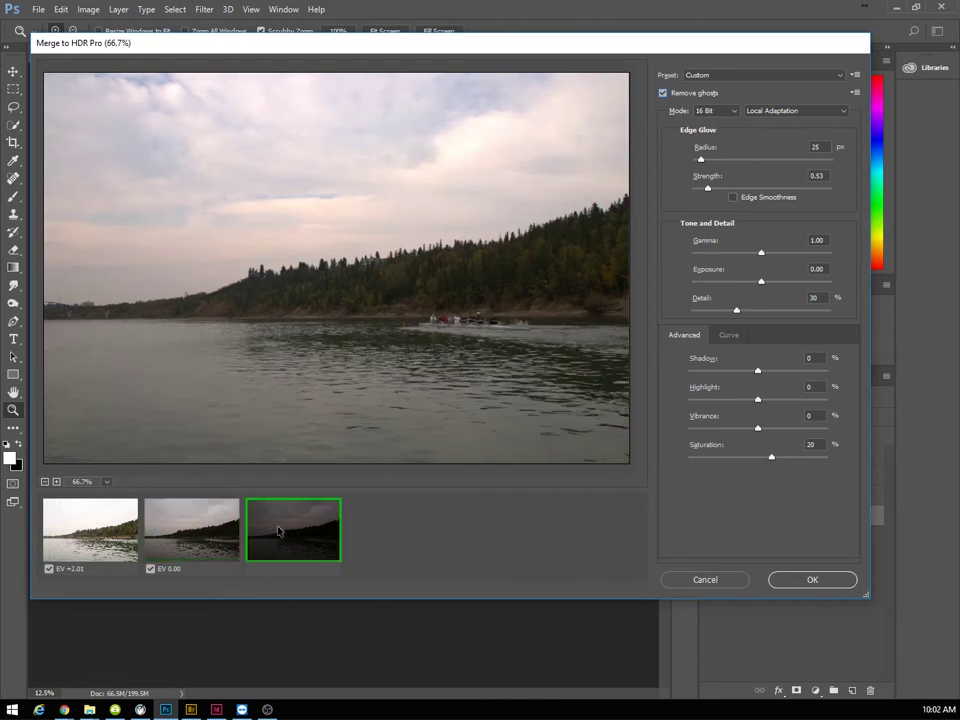
click(200, 540)
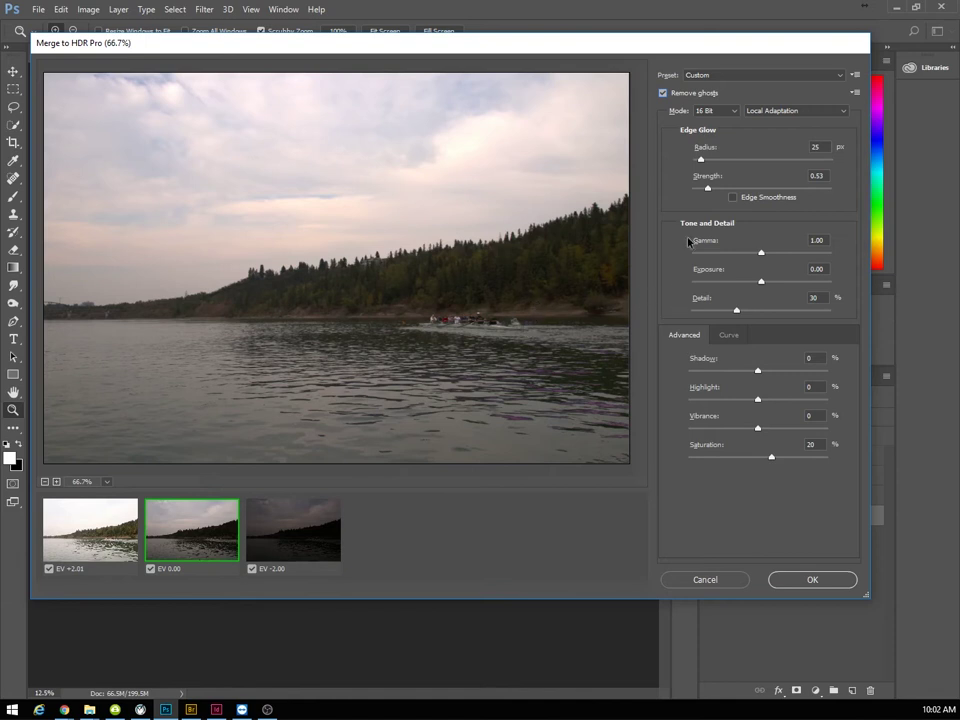
- Try the Flat and Photorealistic High Contrast presets, and turn Remove ghosts on again
click(778, 78)
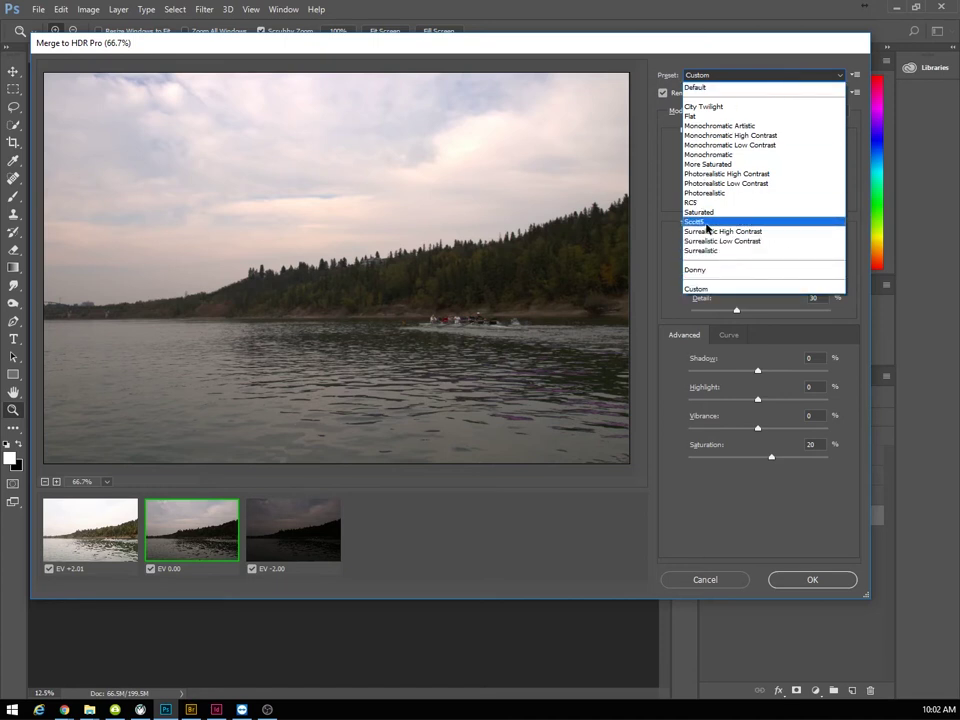
click(702, 118)
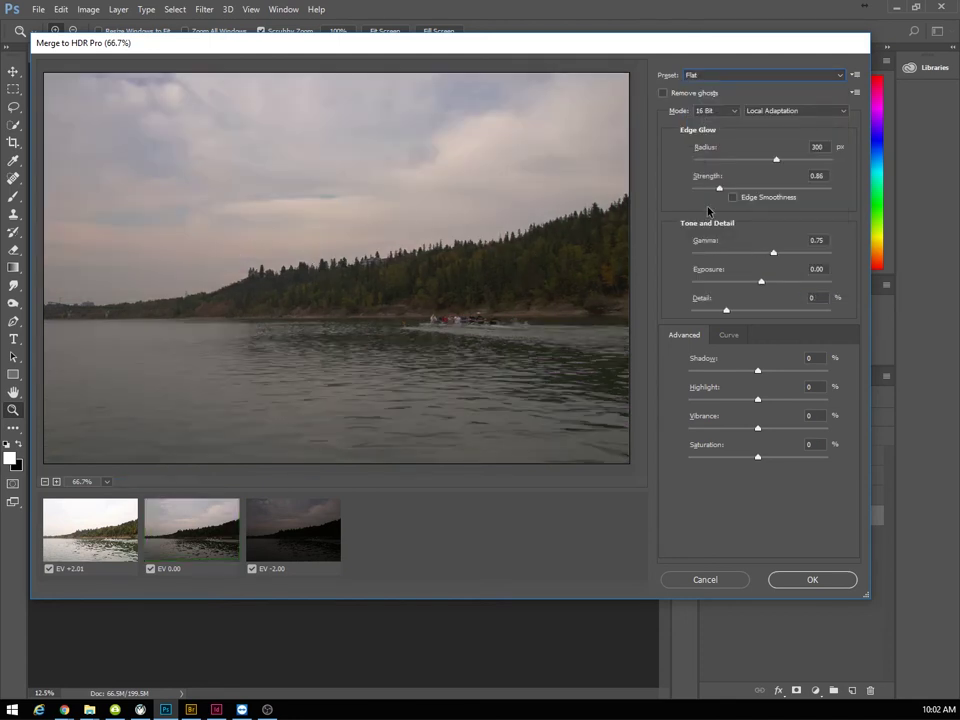
click(789, 77)
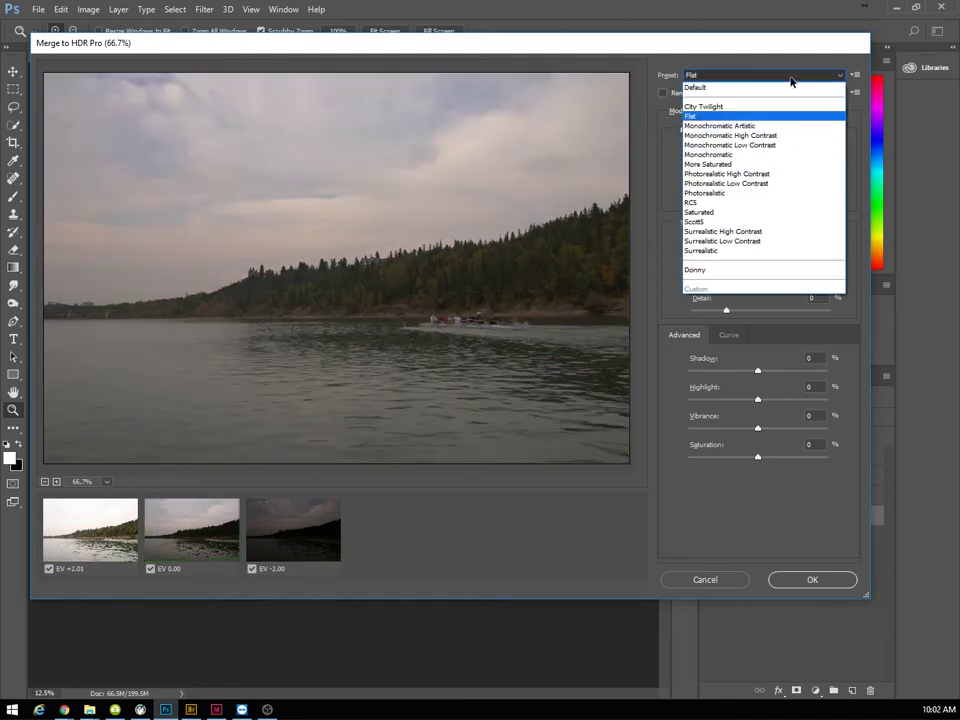
click(713, 175)
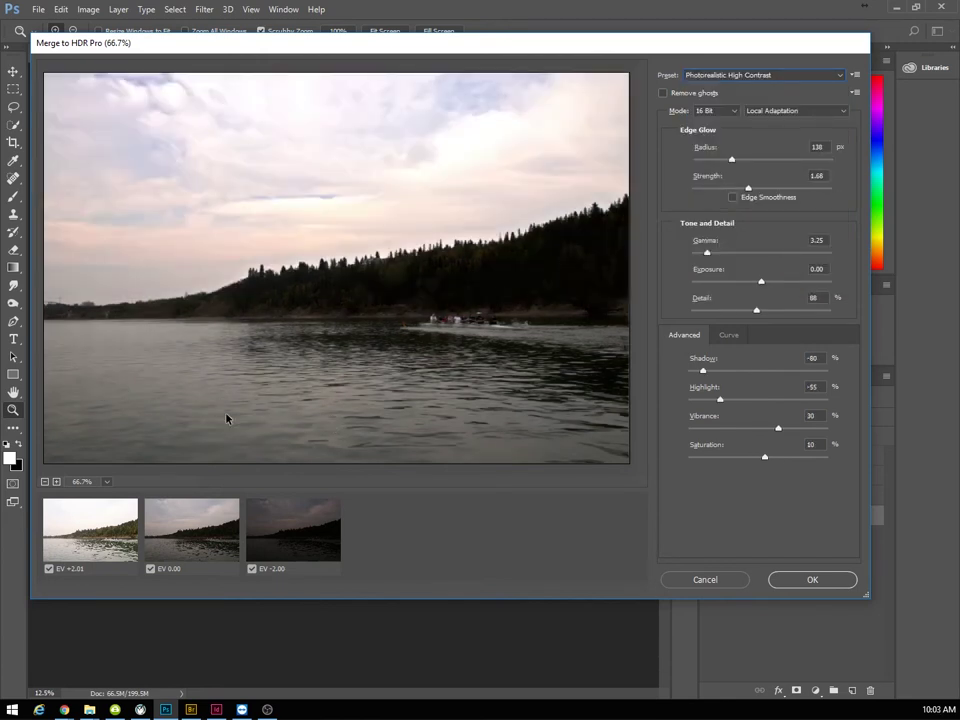
click(662, 92)
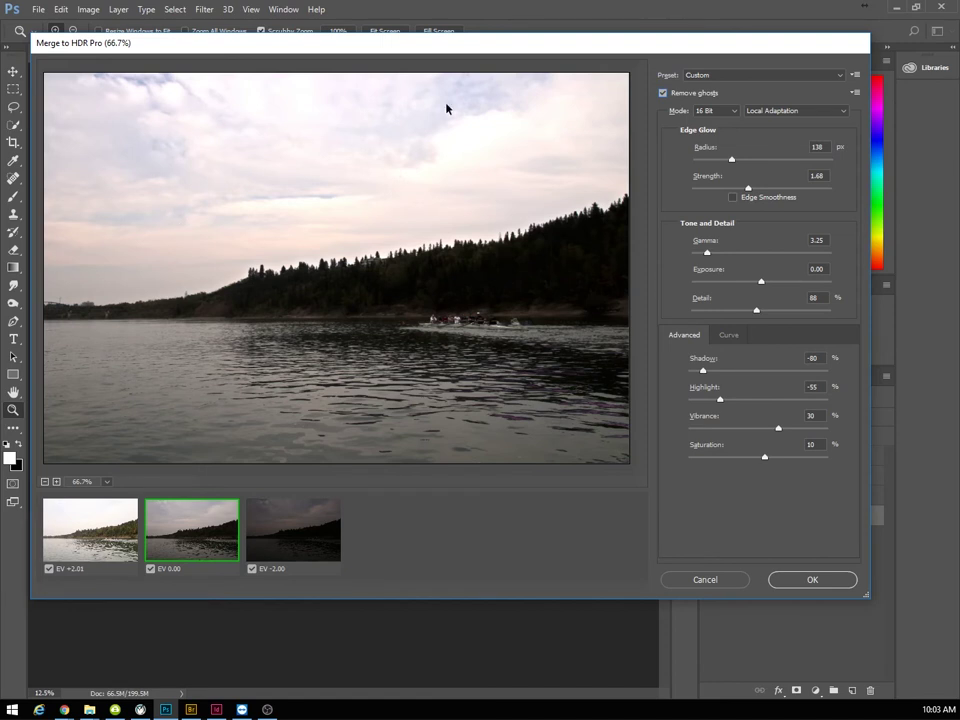
- Try the Scott5 preset on the merge, and replace it with the user's own saved preset
click(777, 78)
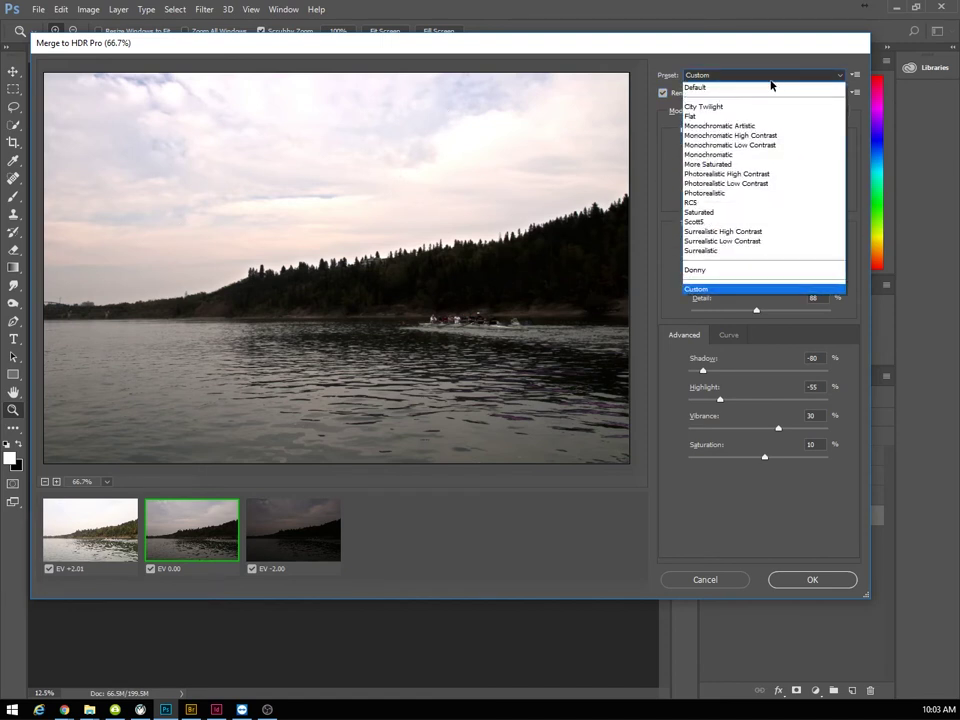
click(715, 222)
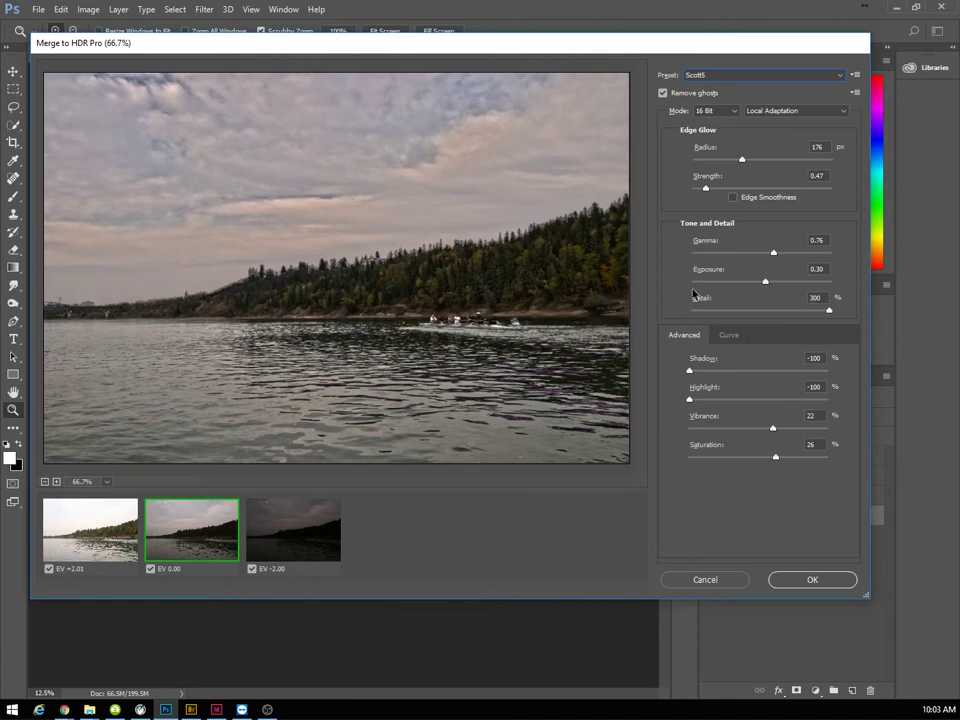
click(718, 77)
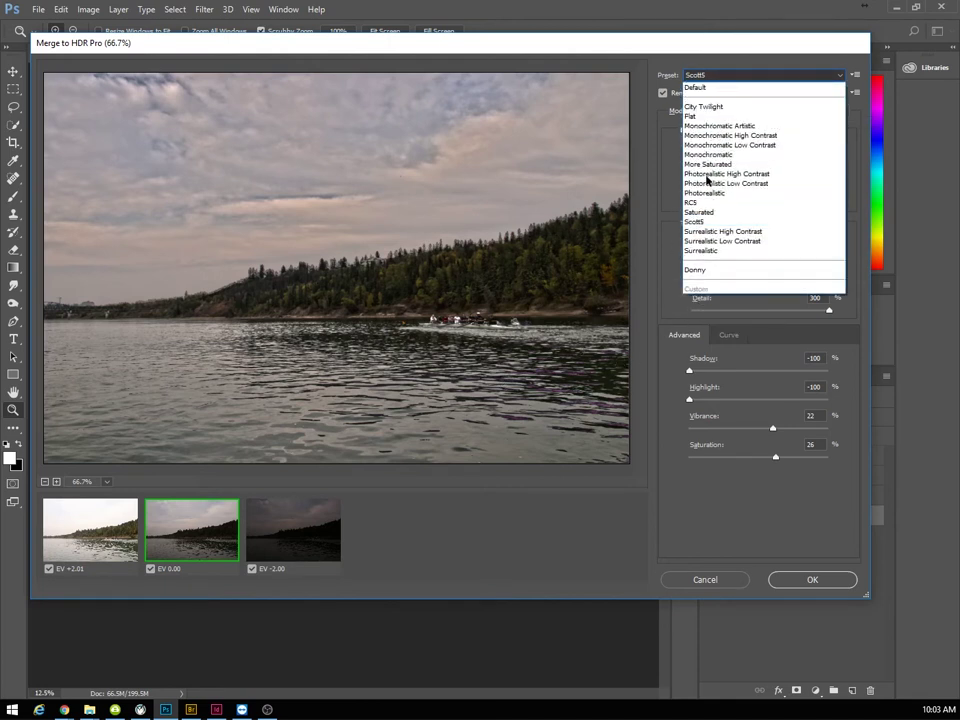
click(713, 269)
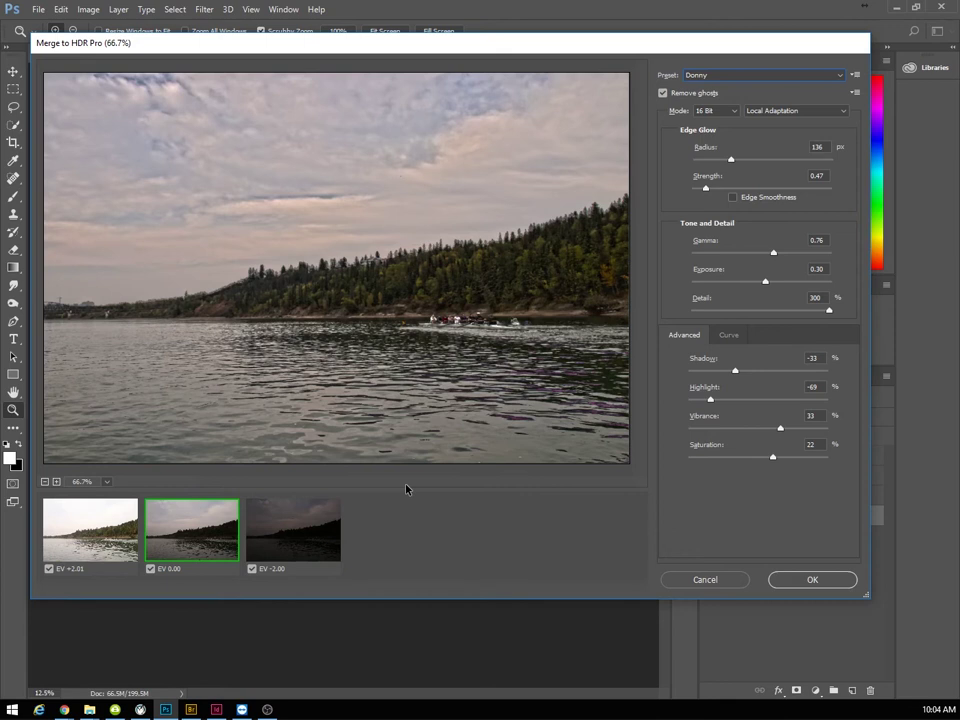
- Compare the EV -2.00 and EV +2.01 exposures as the ghost-removal base, ending on EV +2.01
click(310, 516)
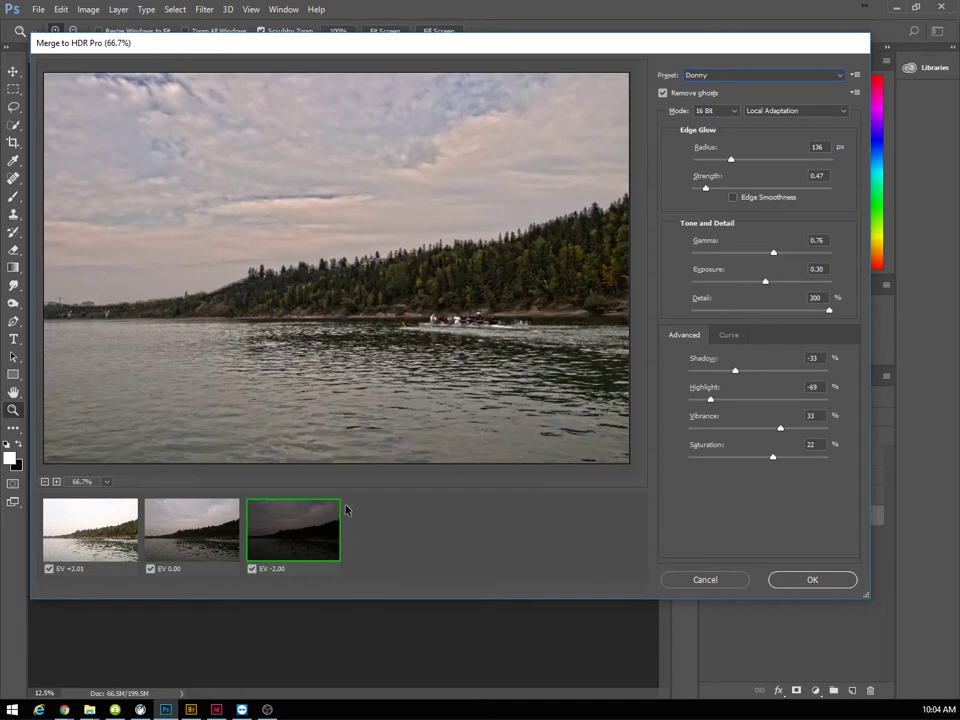
click(68, 522)
click(281, 541)
click(104, 516)
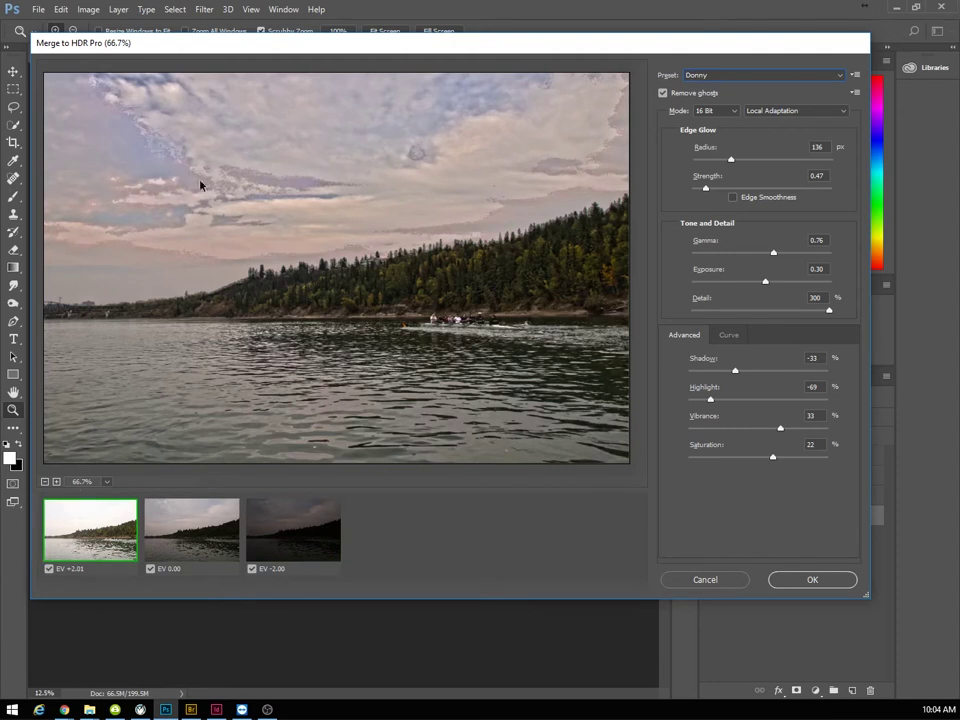
- Use the EV 0.00 exposure as the ghost-removal base and set the Edge Glow radius to 375 px
click(223, 531)
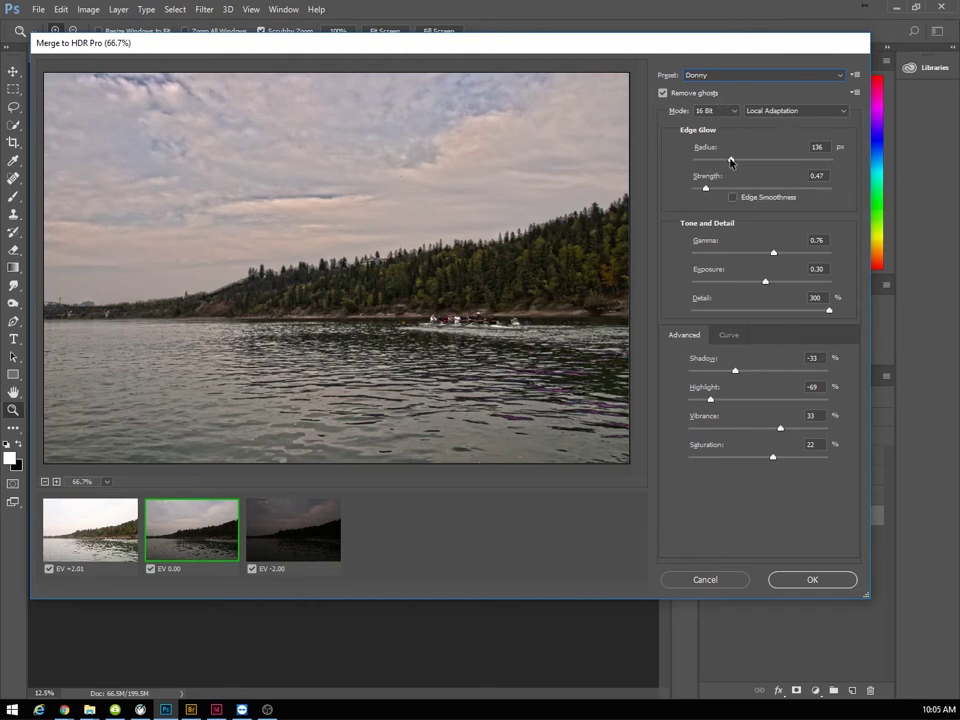
drag(730, 161, 849, 165)
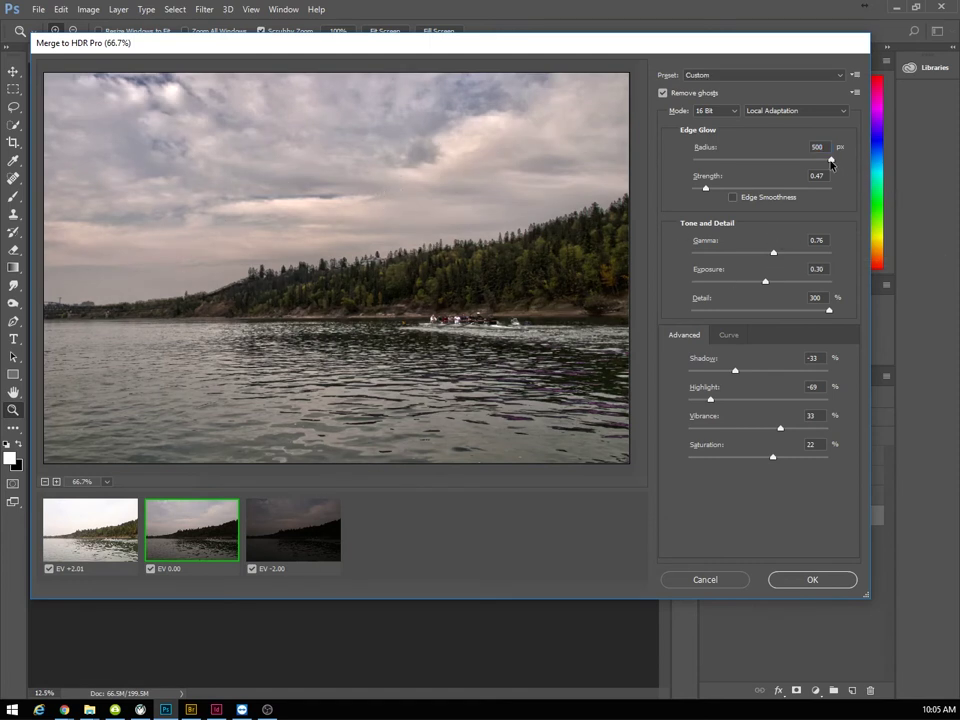
drag(831, 160, 675, 175)
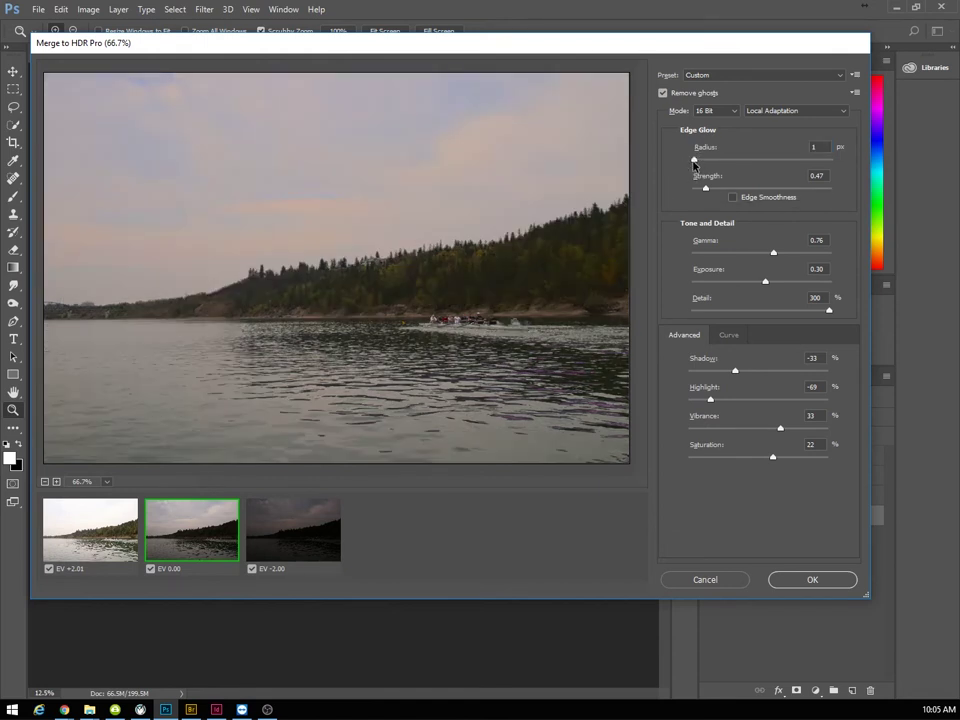
drag(694, 160, 780, 166)
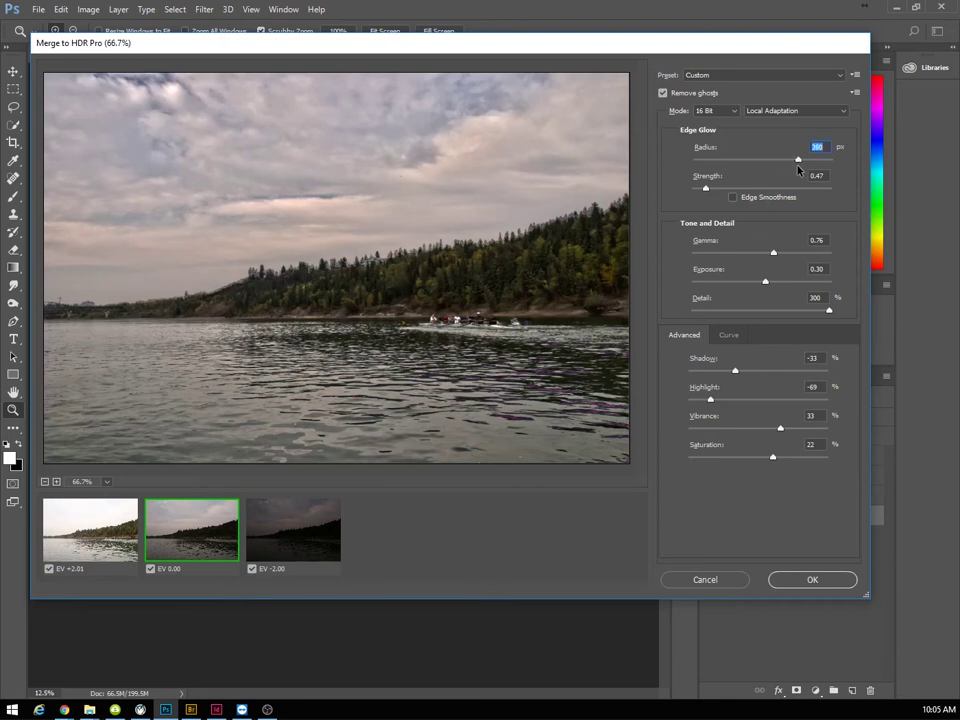
click(807, 177)
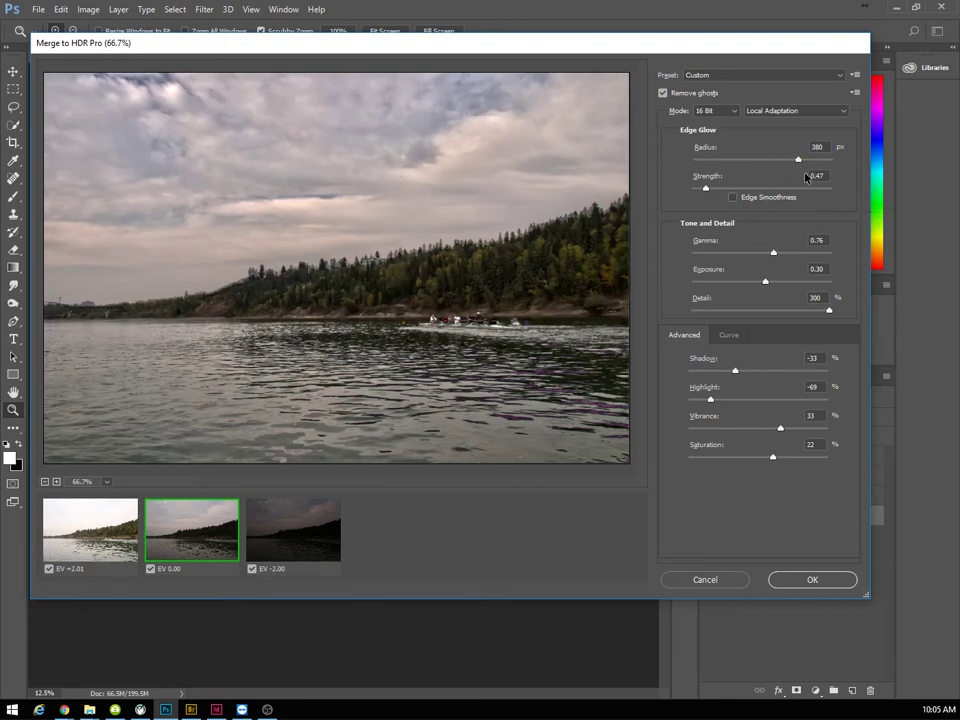
click(799, 165)
- Set the Edge Glow strength to 0.49 and turn on Edge Smoothness
click(705, 189)
drag(706, 190, 846, 201)
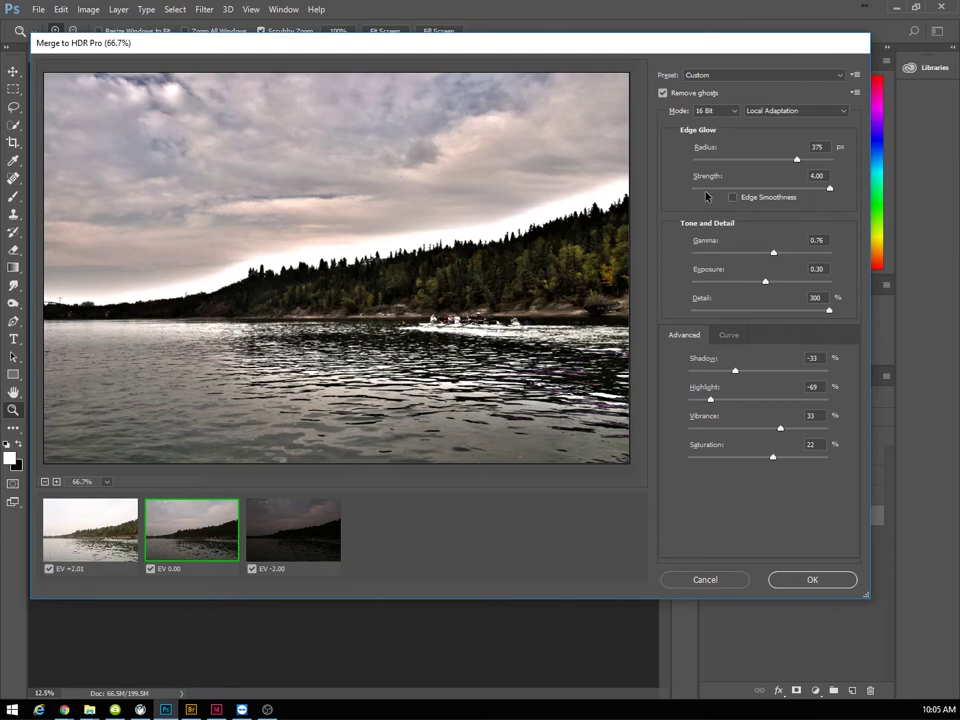
mouse_move(716, 189)
mouse_down()
mouse_move(735, 189)
mouse_move(678, 193)
mouse_move(709, 193)
mouse_up()
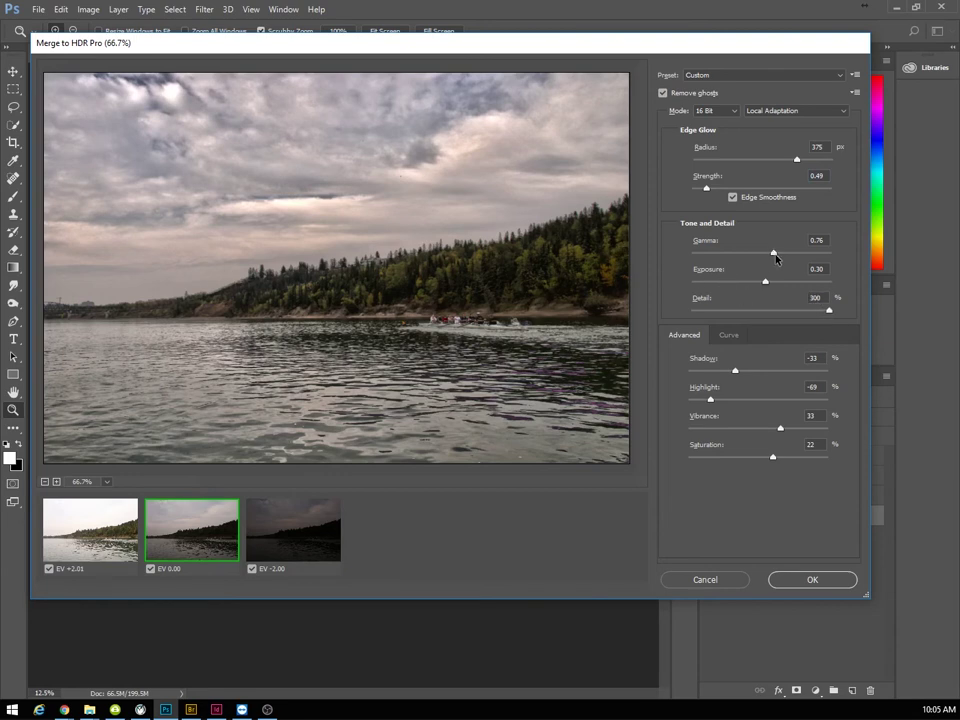
- Test both extremes of Gamma, settle on 0.71, and raise Exposure to 1.15
drag(776, 258, 666, 270)
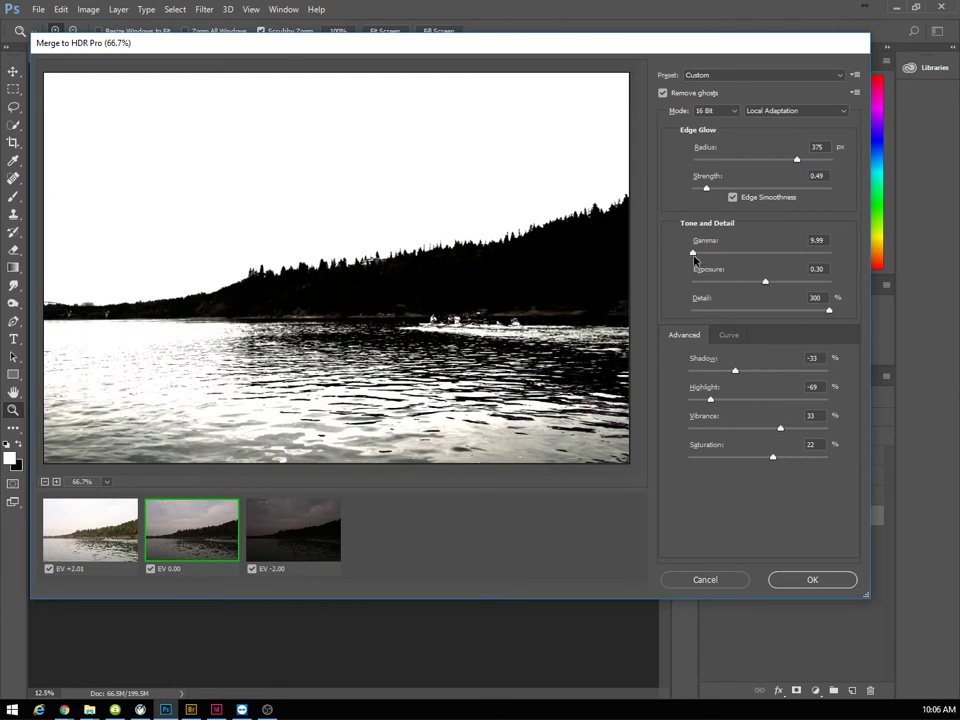
drag(694, 255, 857, 265)
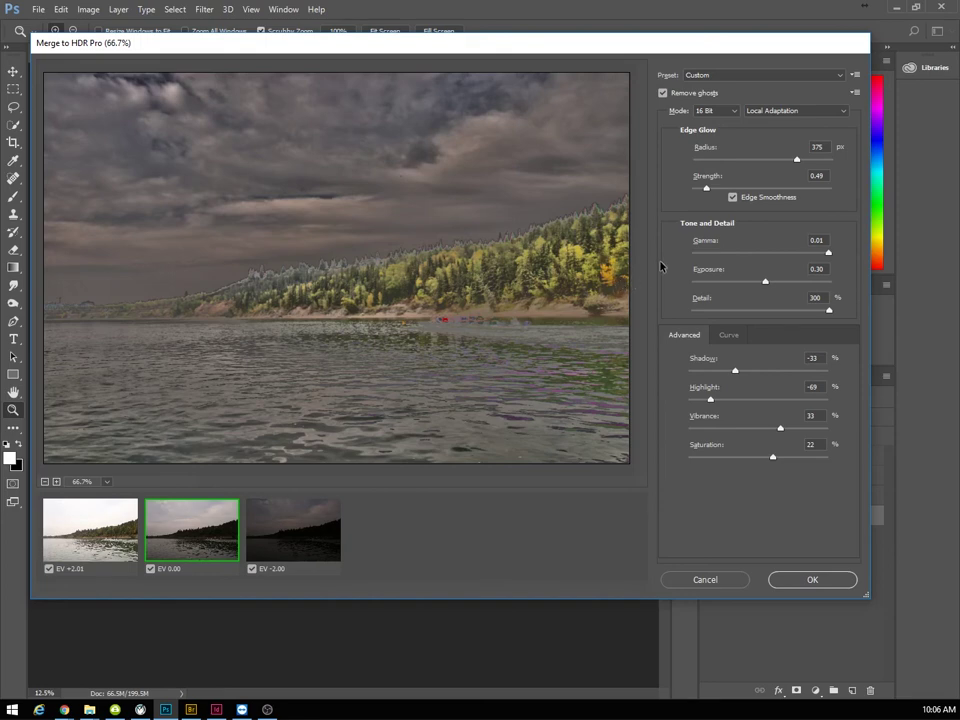
drag(828, 254, 775, 258)
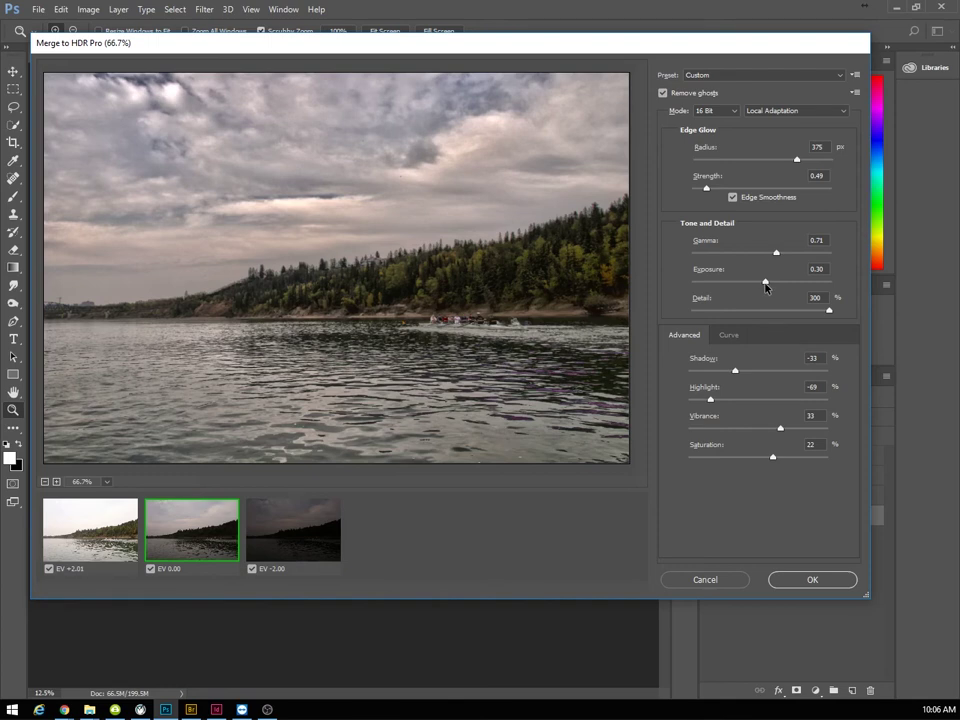
mouse_move(766, 283)
mouse_down()
mouse_move(668, 297)
mouse_move(692, 282)
mouse_move(858, 292)
mouse_move(808, 285)
mouse_move(816, 278)
mouse_move(747, 283)
mouse_move(776, 279)
mouse_up()
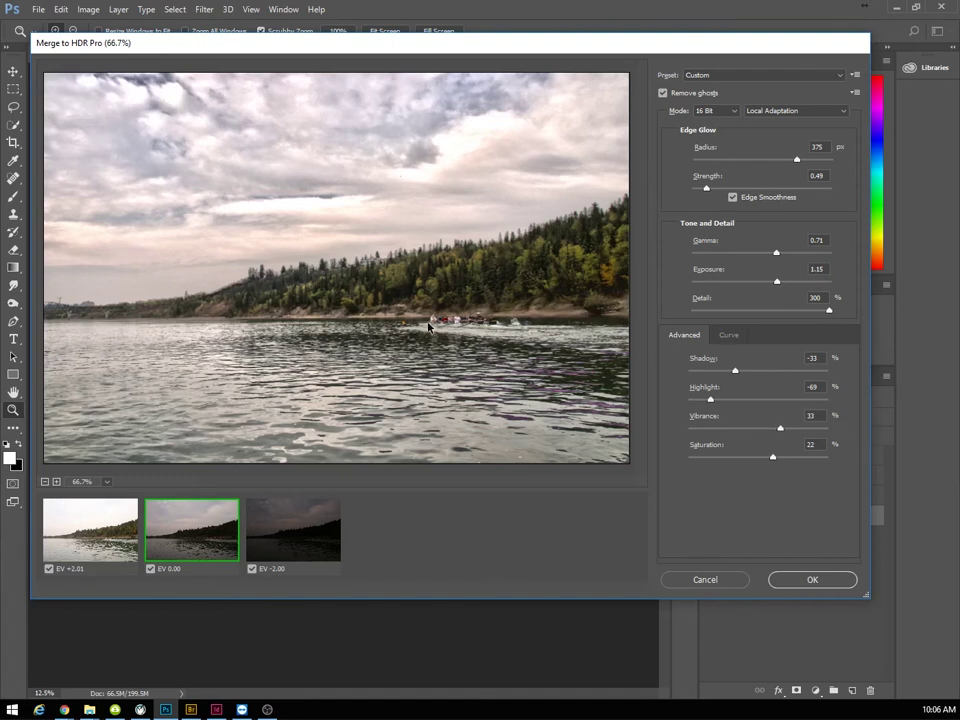
- Examine the rowing boat at 200% with Remove ghosts off and on again, and return to the full image
click(56, 482)
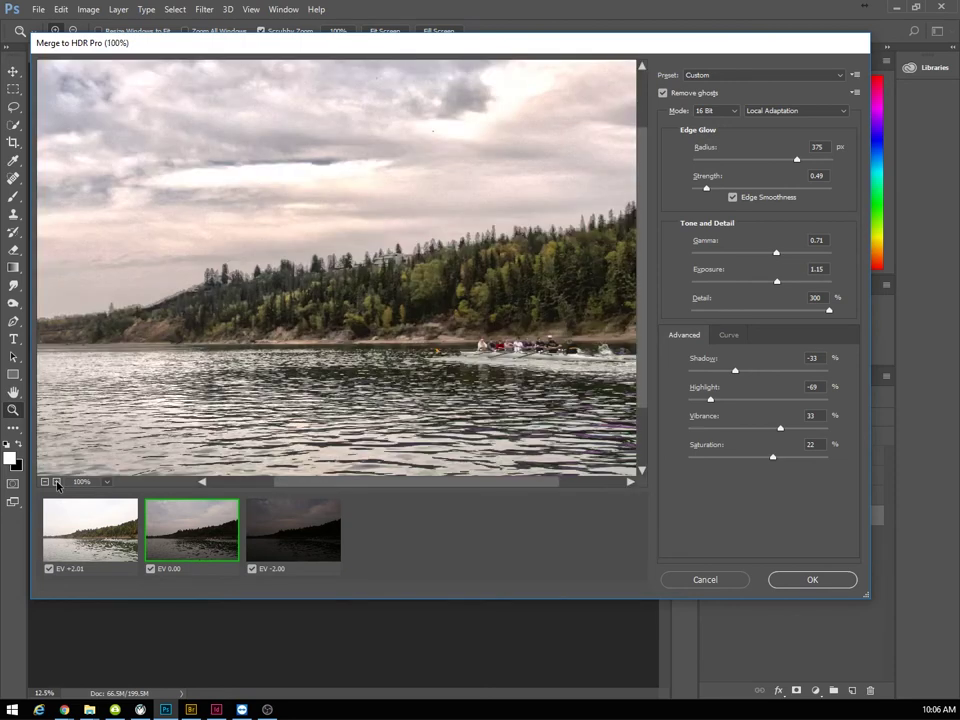
click(56, 482)
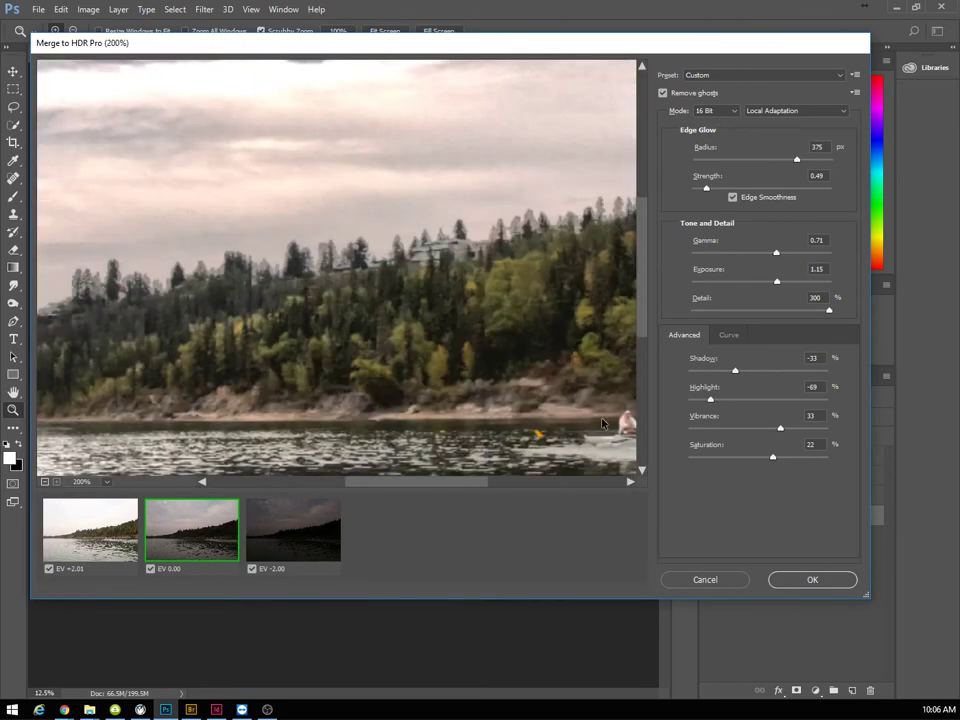
drag(589, 410, 208, 295)
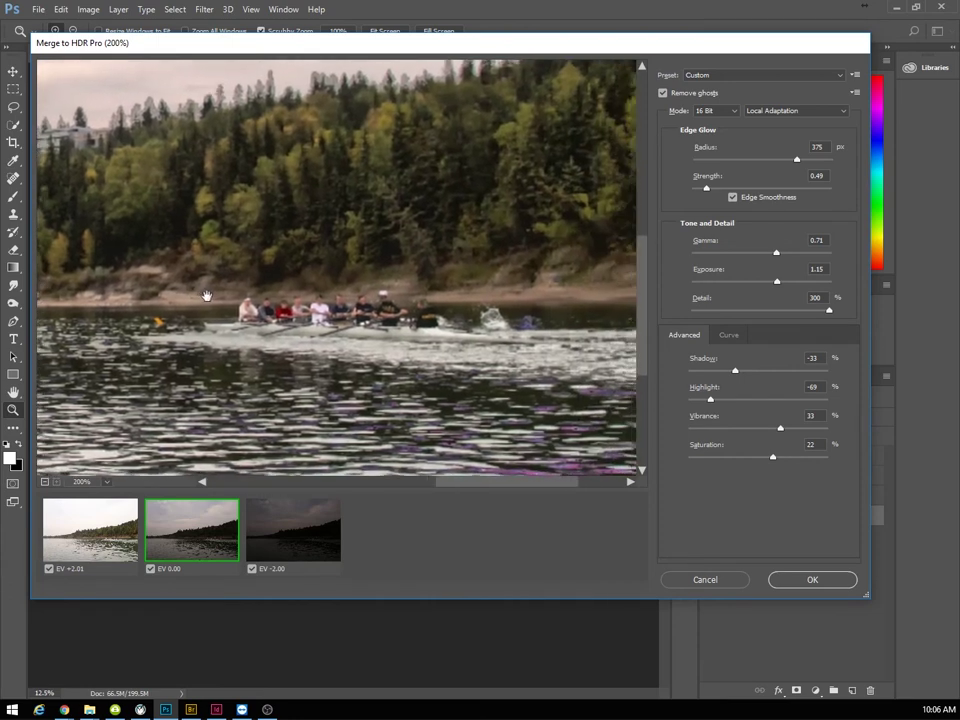
drag(454, 381, 435, 379)
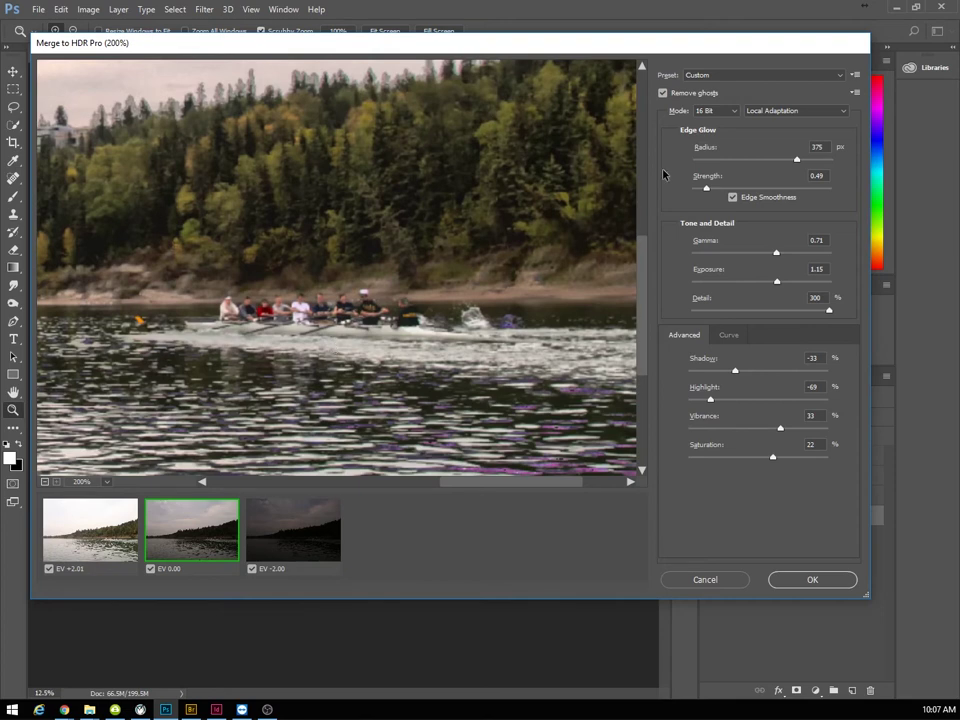
click(663, 93)
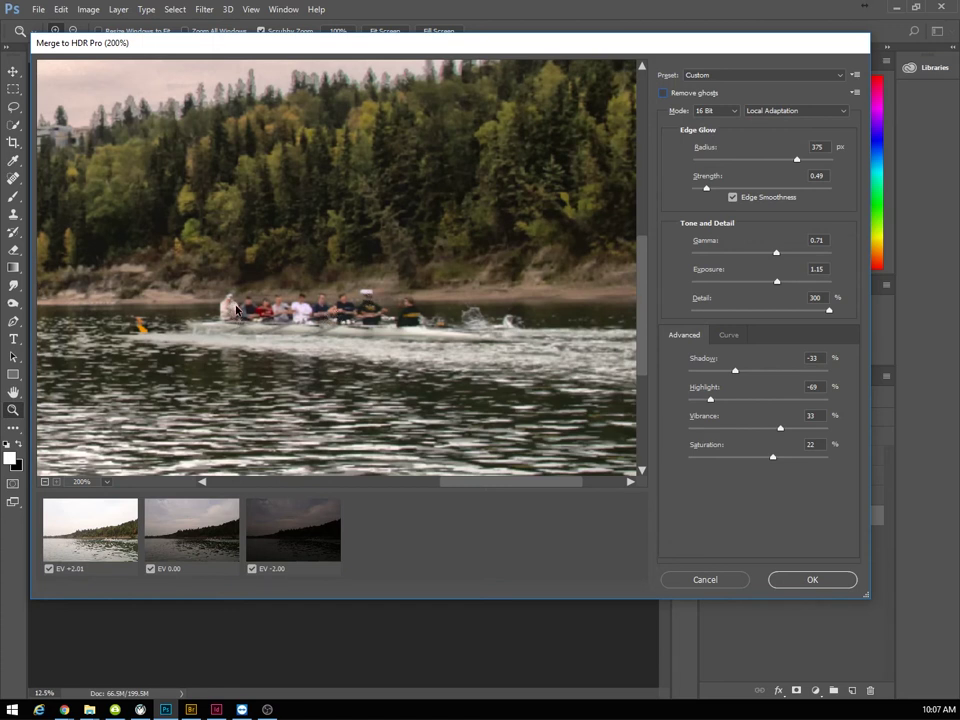
click(663, 92)
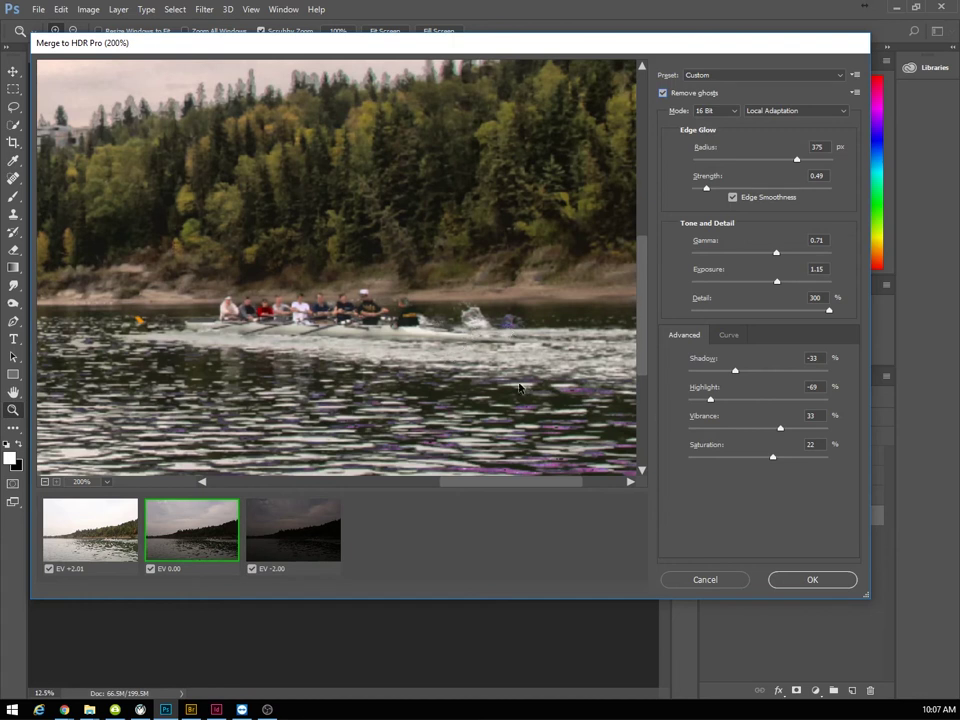
click(104, 484)
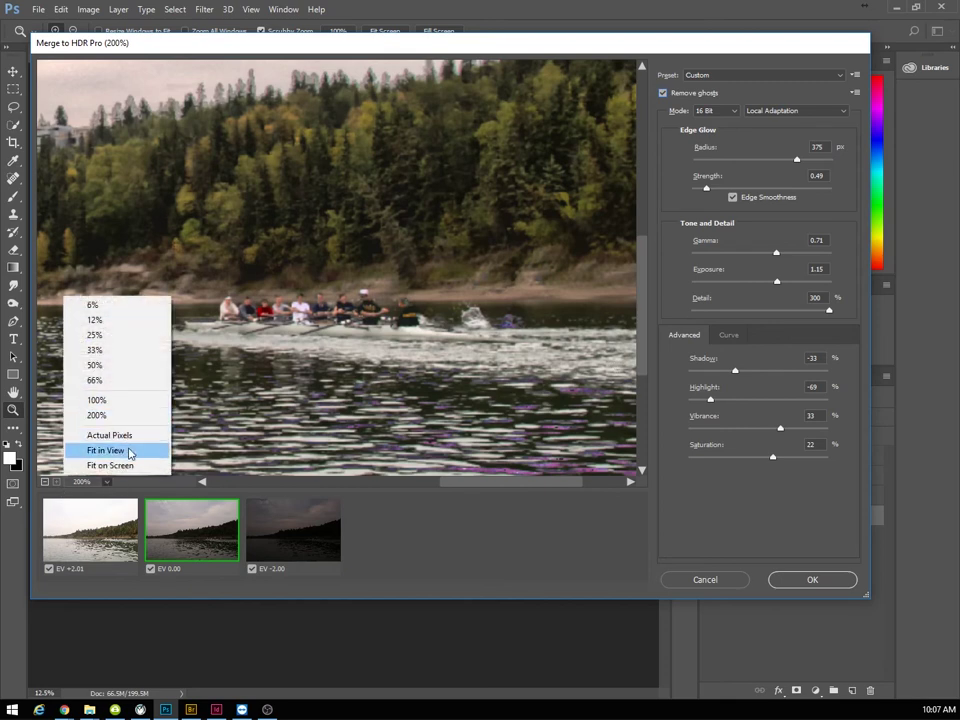
click(129, 453)
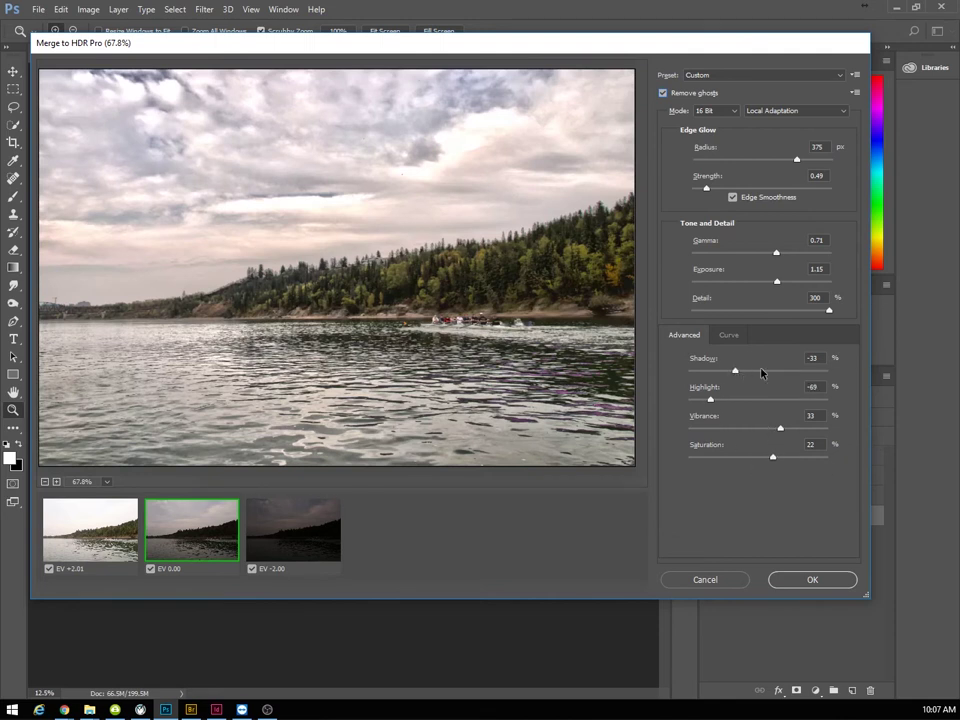
- Test both extremes of Shadow, set it to -22%, and set Highlight to -71%
drag(735, 371, 838, 381)
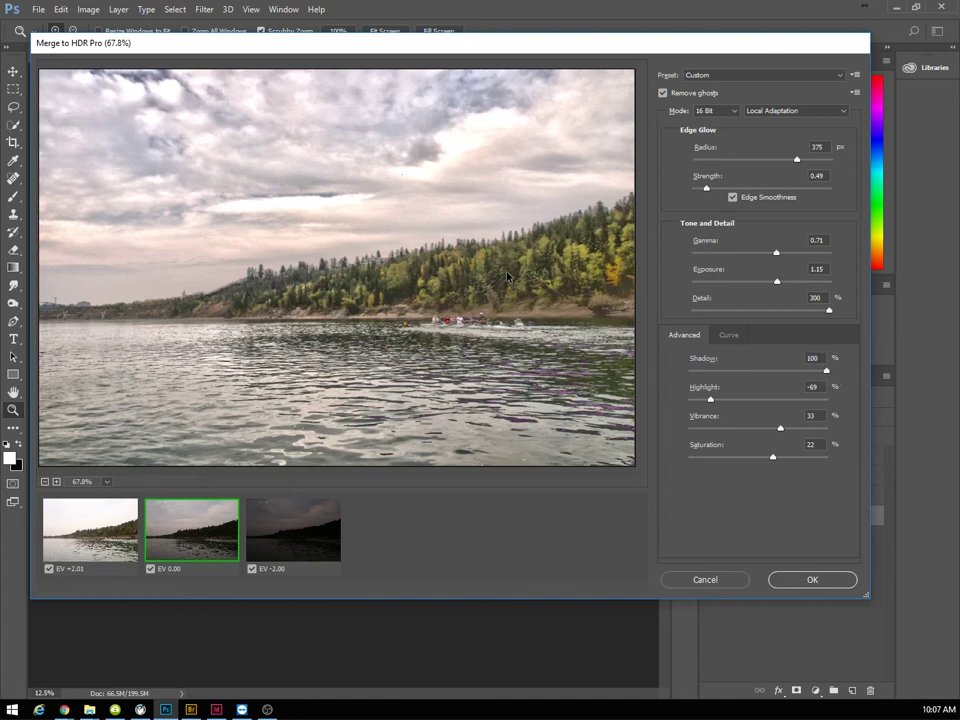
drag(827, 370, 662, 385)
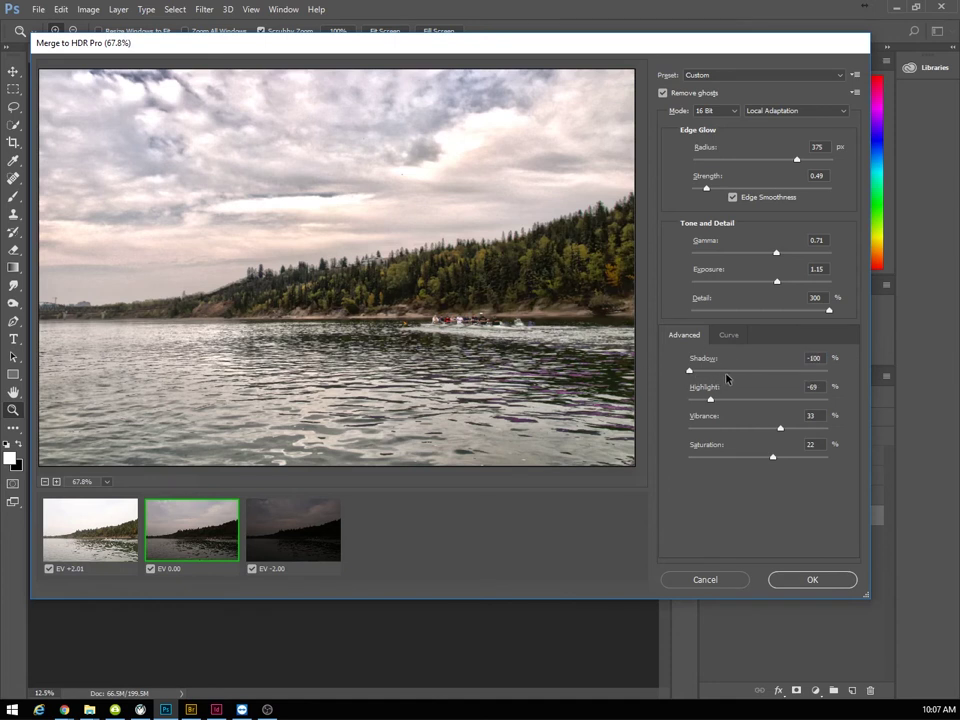
drag(691, 372, 711, 400)
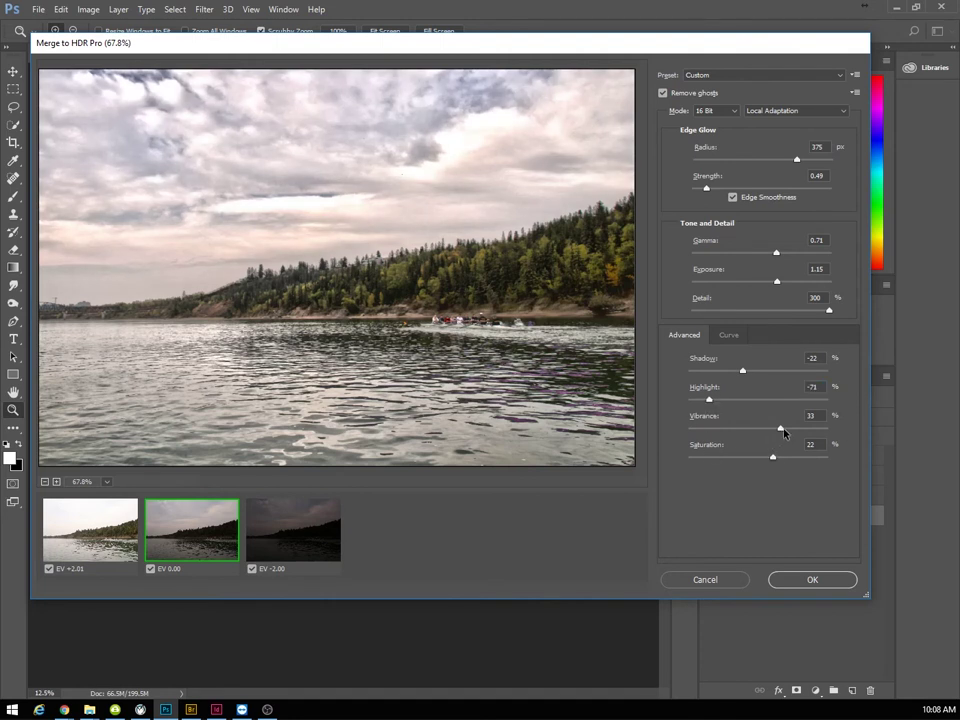
- Test the extremes of Vibrance and Saturation, and set Vibrance to 52% and Saturation to 44%
drag(780, 429, 845, 446)
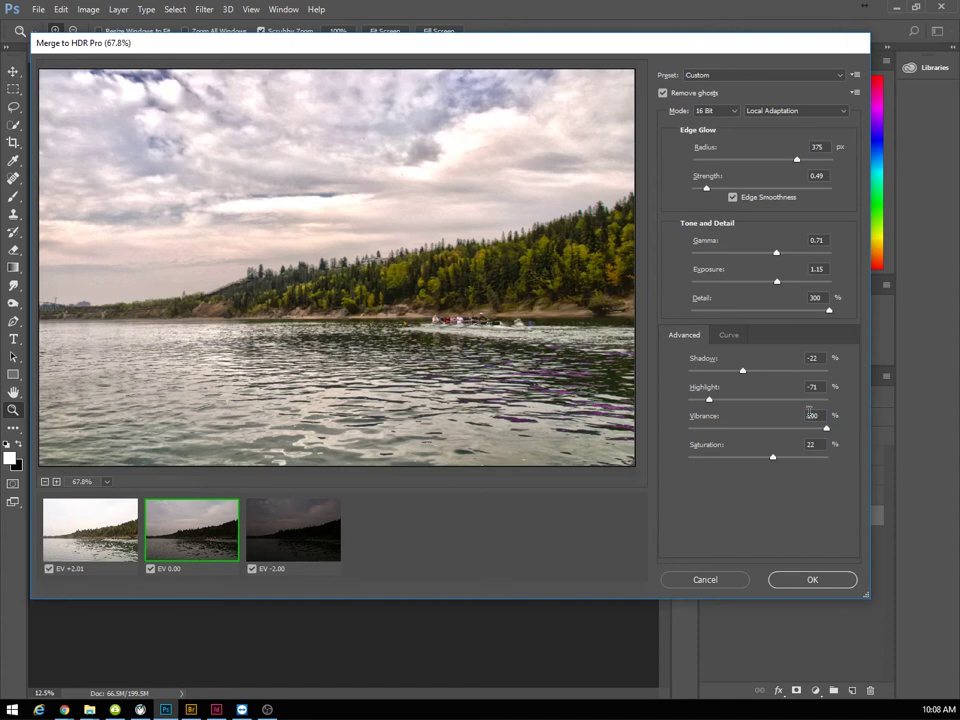
drag(826, 427, 668, 432)
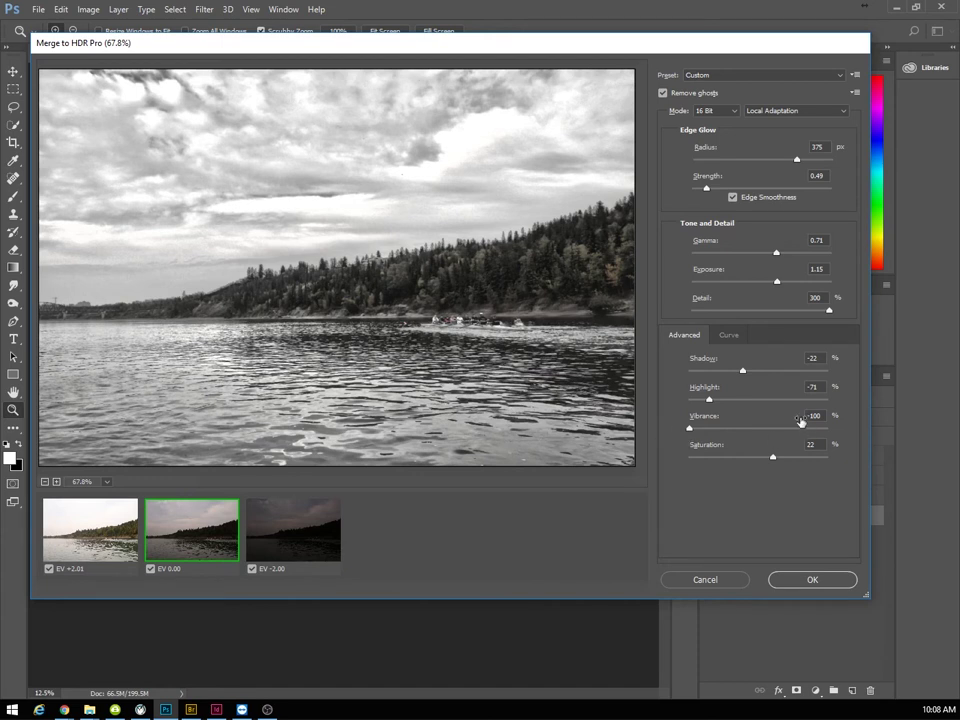
drag(690, 433, 759, 443)
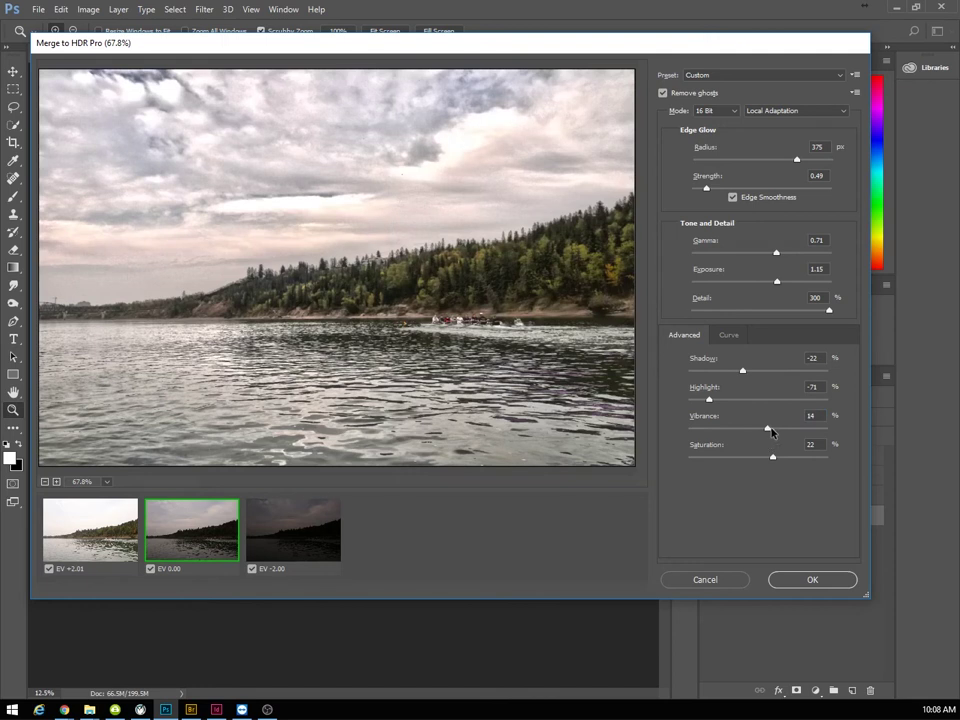
drag(770, 432, 793, 432)
drag(773, 459, 838, 461)
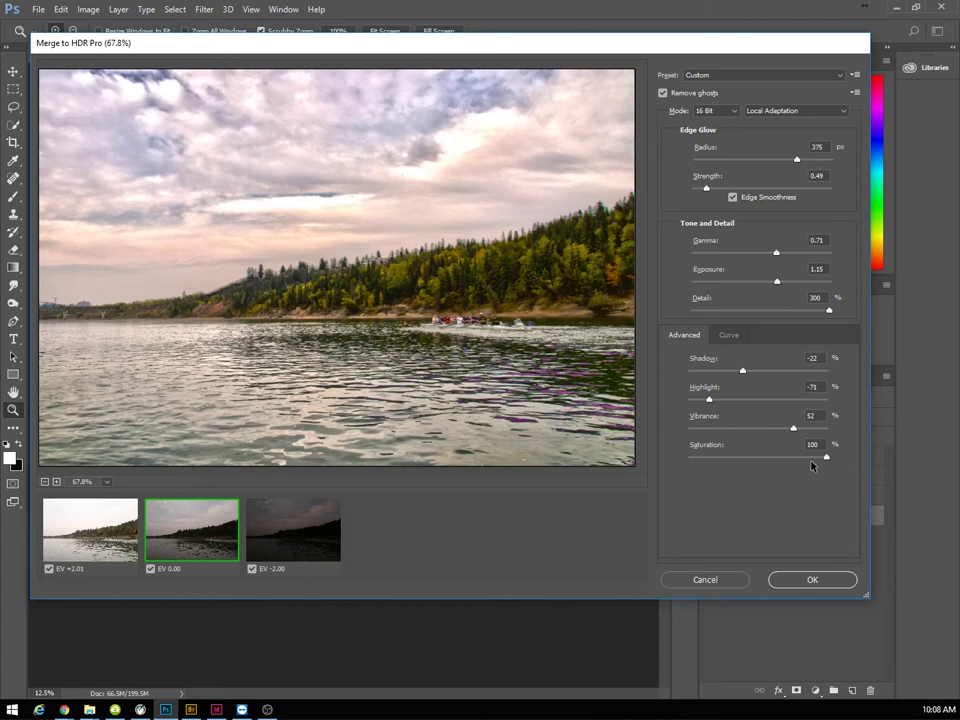
drag(827, 459, 652, 463)
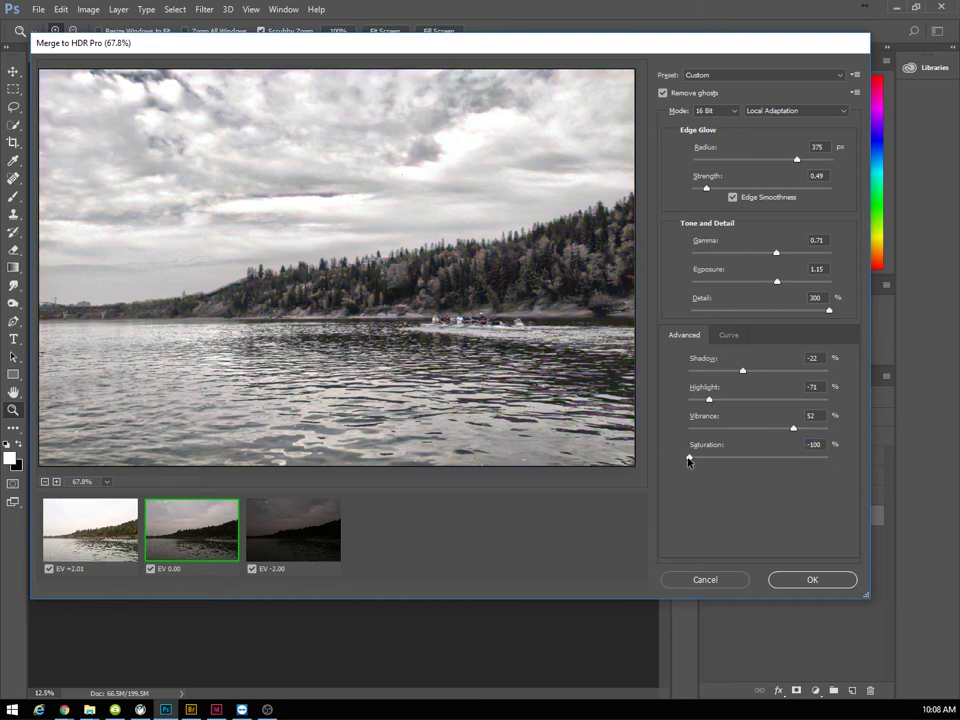
drag(690, 457, 786, 459)
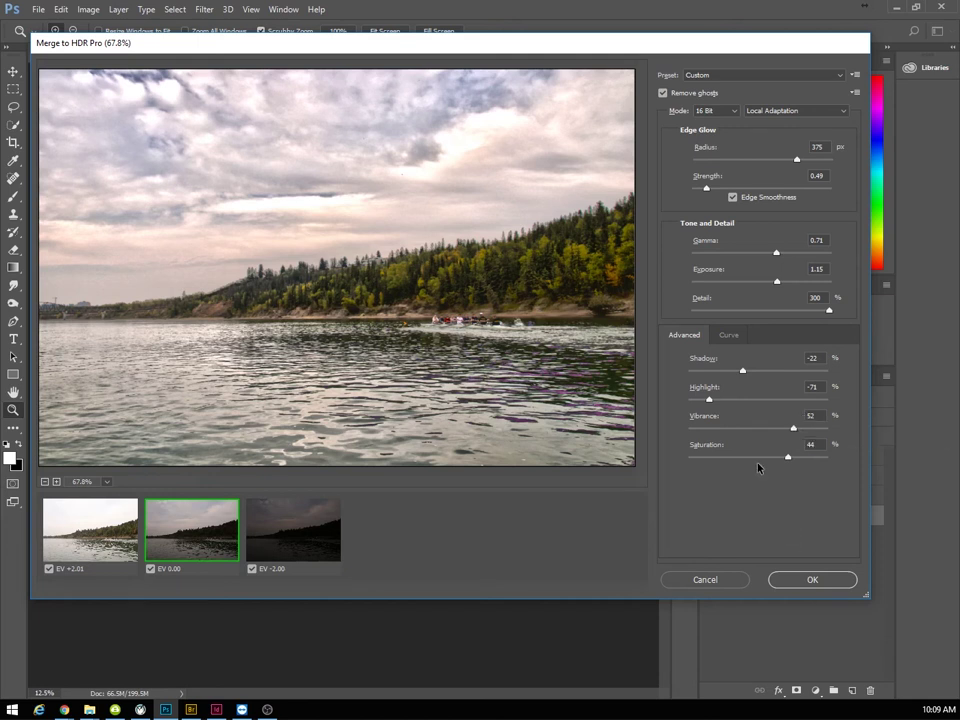
- Try moving the tone curve's middle point to input 38%, output 66%, and reset the curve to a straight line
click(727, 336)
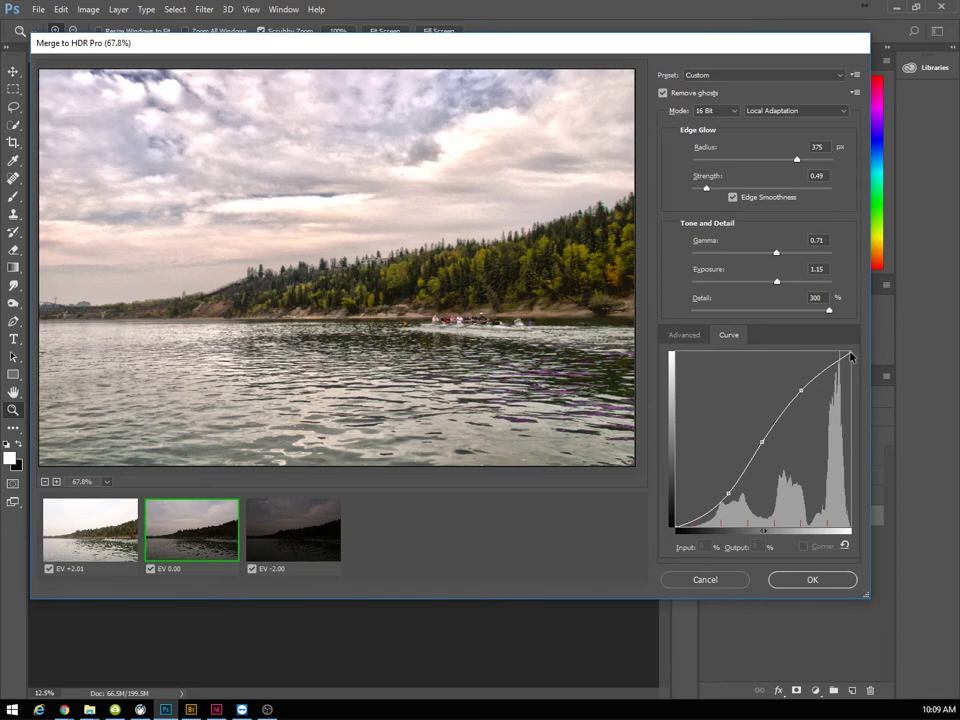
mouse_move(850, 357)
mouse_down()
mouse_move(848, 397)
mouse_move(850, 354)
mouse_up()
drag(762, 441, 743, 412)
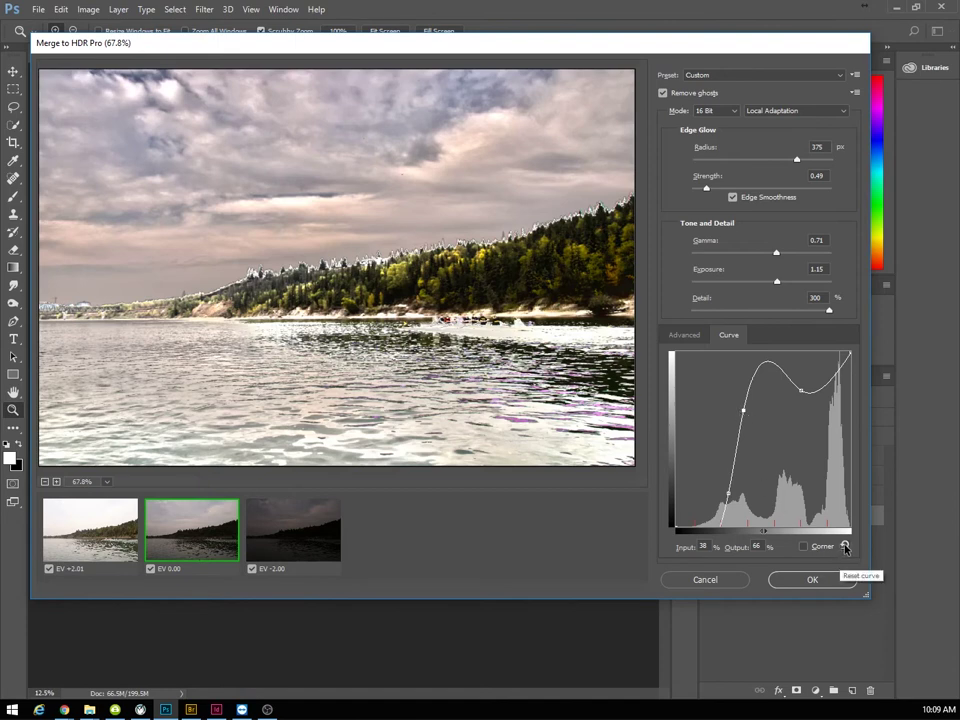
click(845, 547)
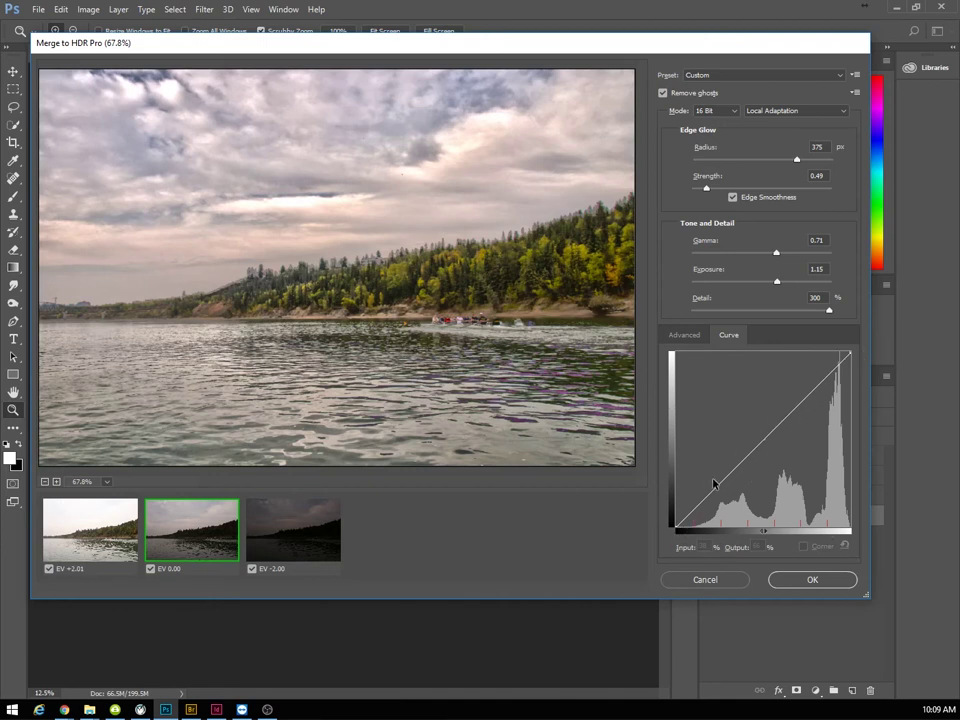
click(697, 339)
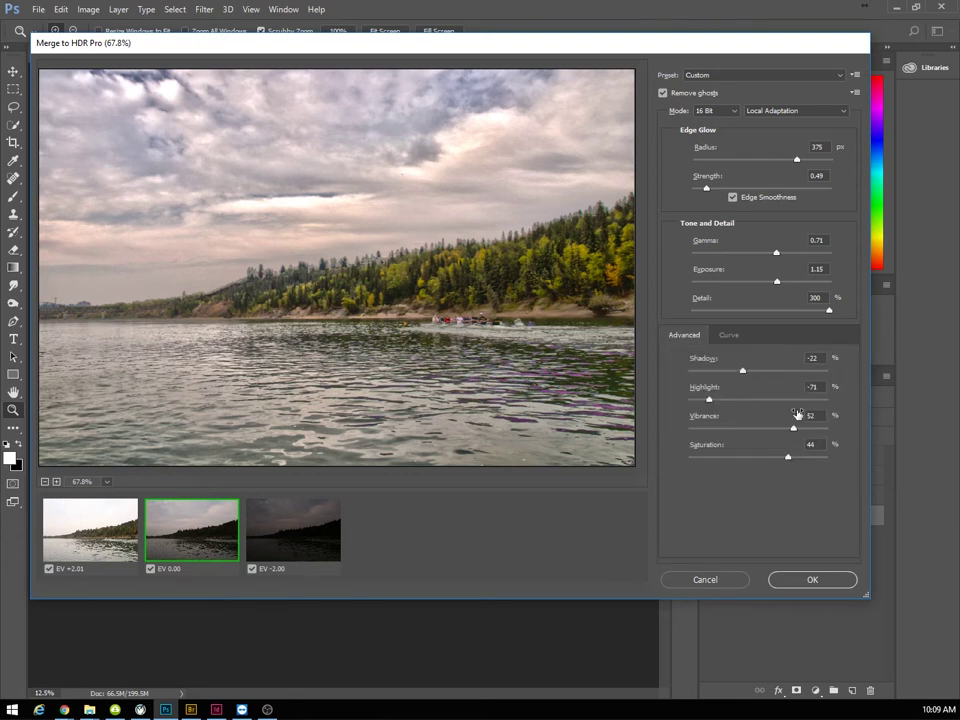
click(729, 336)
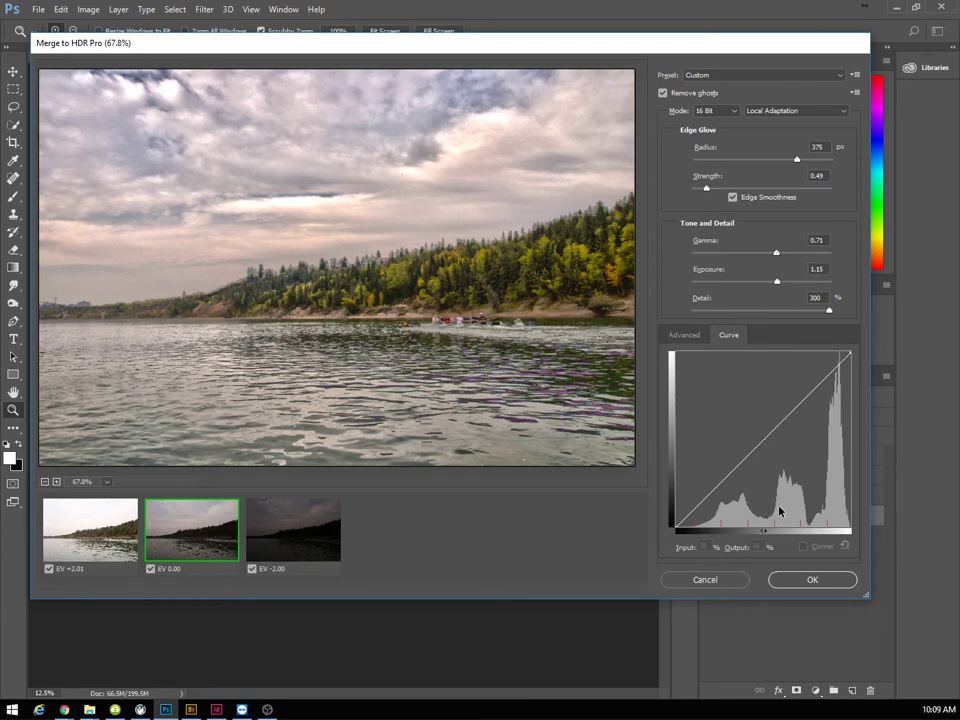
- Restore the three-point S-shaped tone curve and place its shadow point at input 31%, output 18%
click(728, 494)
drag(743, 459, 762, 441)
click(801, 390)
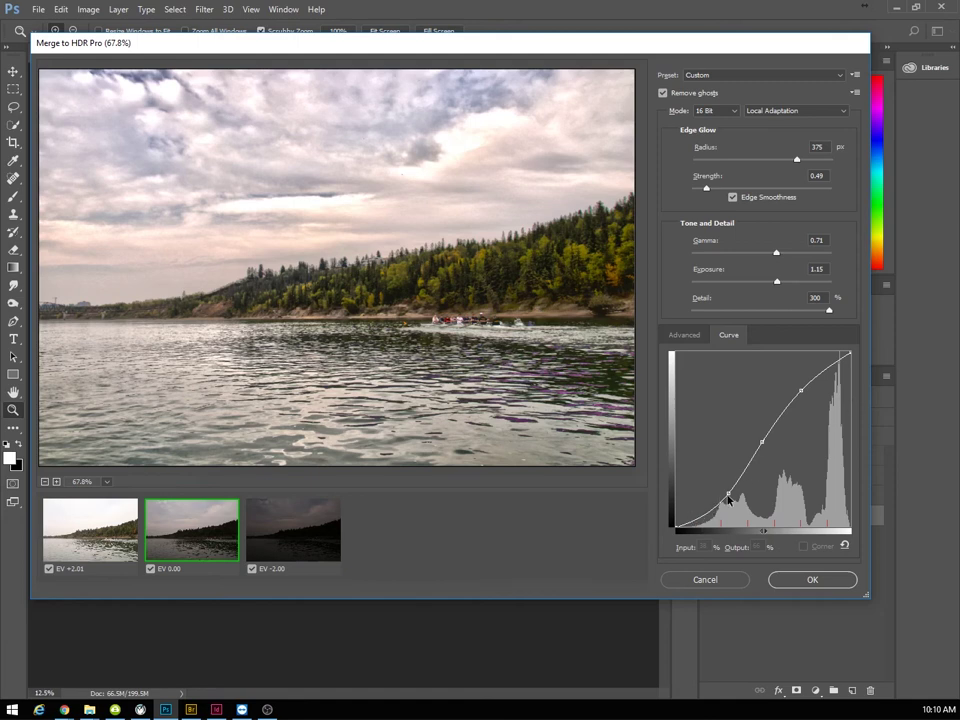
mouse_move(726, 496)
mouse_down()
mouse_move(740, 503)
mouse_move(722, 497)
mouse_move(731, 494)
mouse_up()
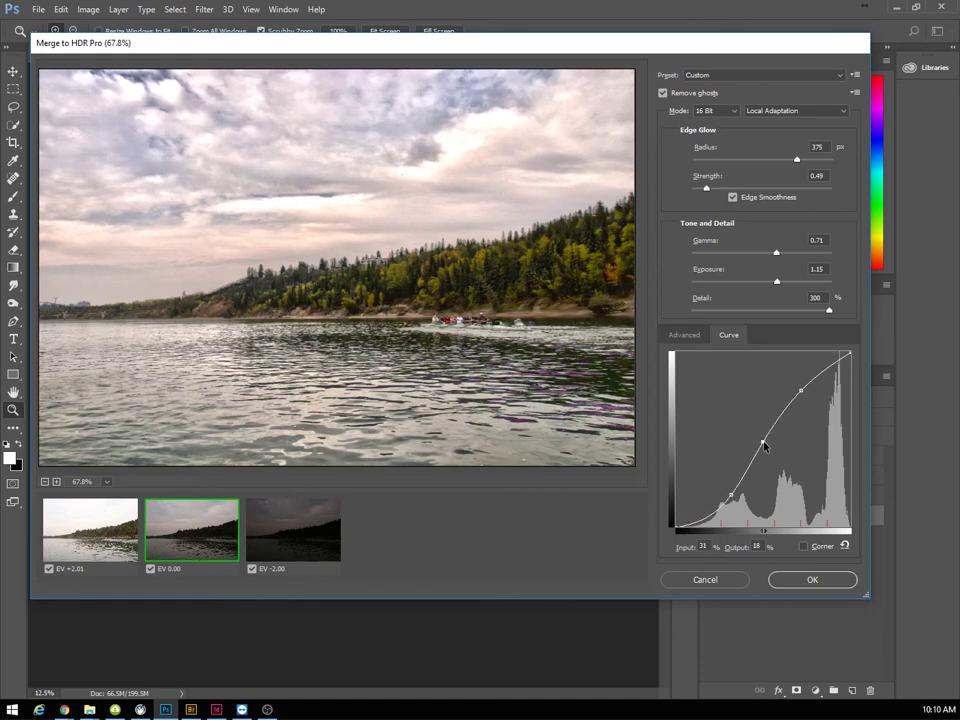
- Raise the tone curve's middle point slightly, place the highlight point at input 73%, output 76%, and add a point at input 91%, output 86%
drag(764, 446, 764, 440)
drag(800, 396, 806, 398)
click(829, 372)
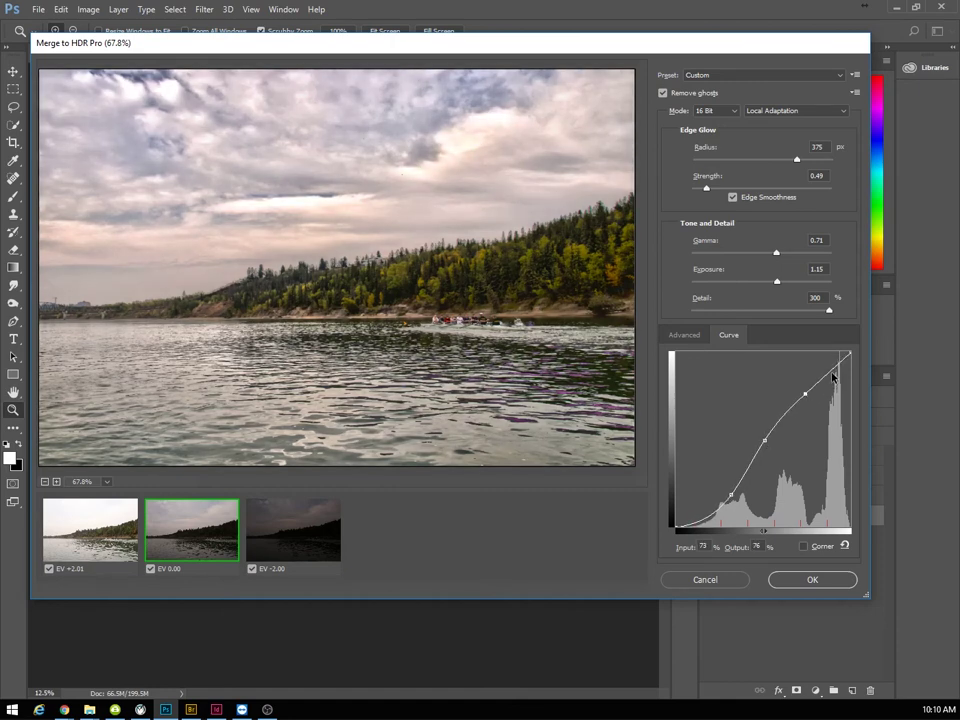
click(831, 374)
drag(831, 374, 837, 380)
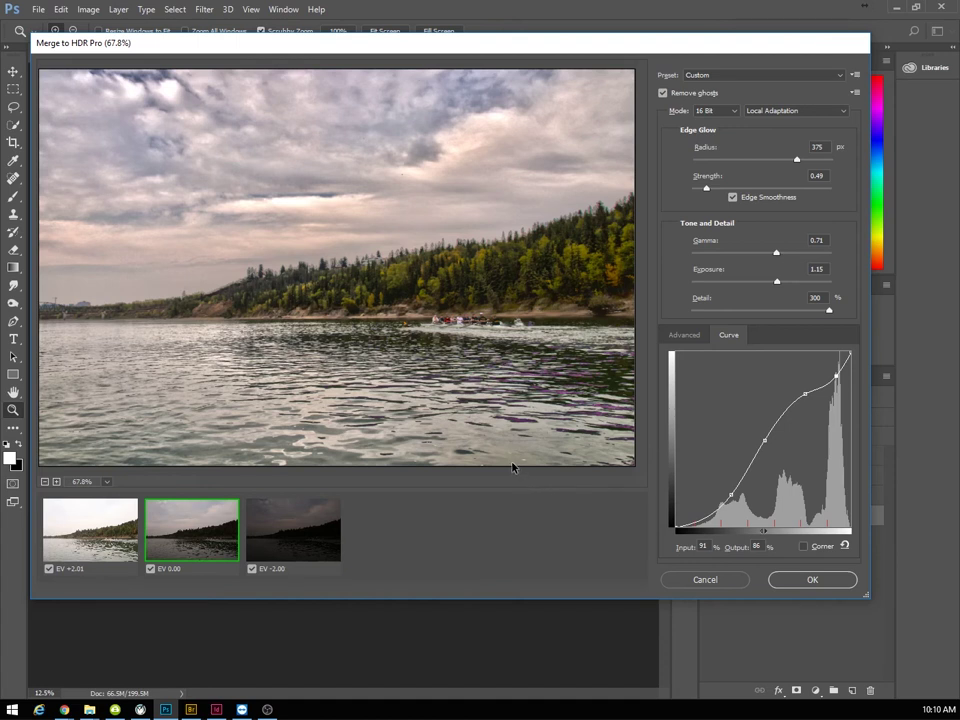
- Save the current toning settings as an HDR preset named with the author's name followed by Fall
click(854, 77)
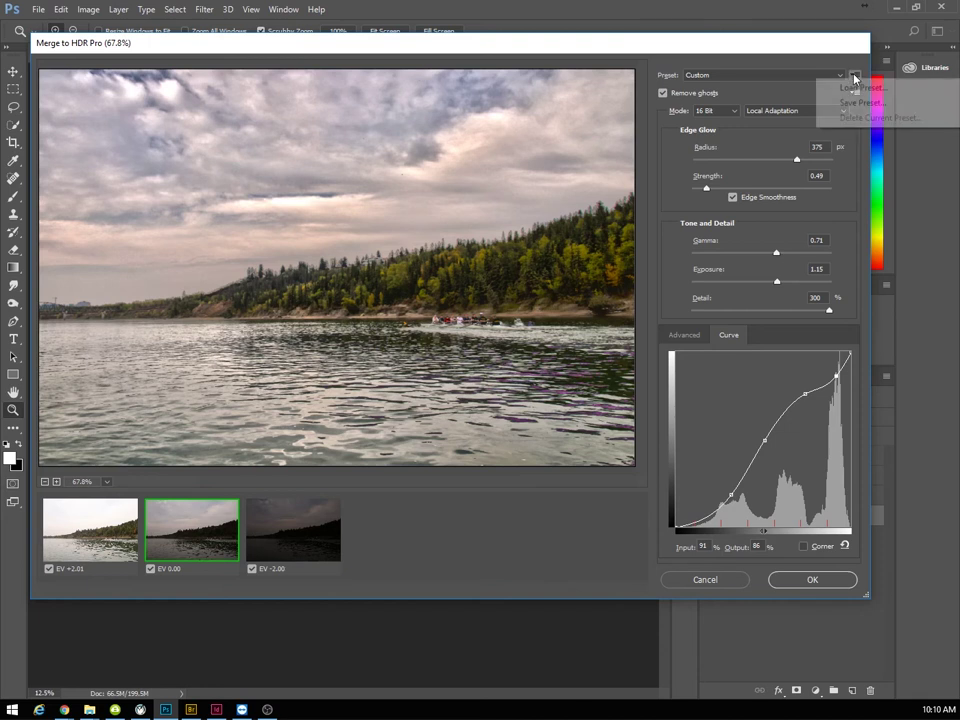
click(855, 77)
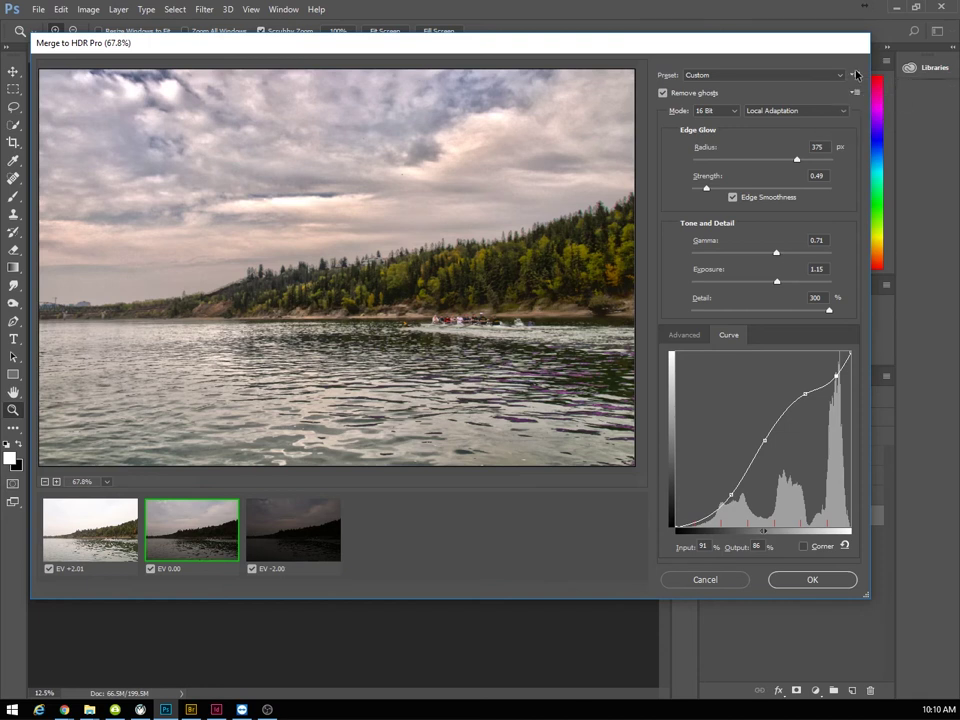
click(855, 77)
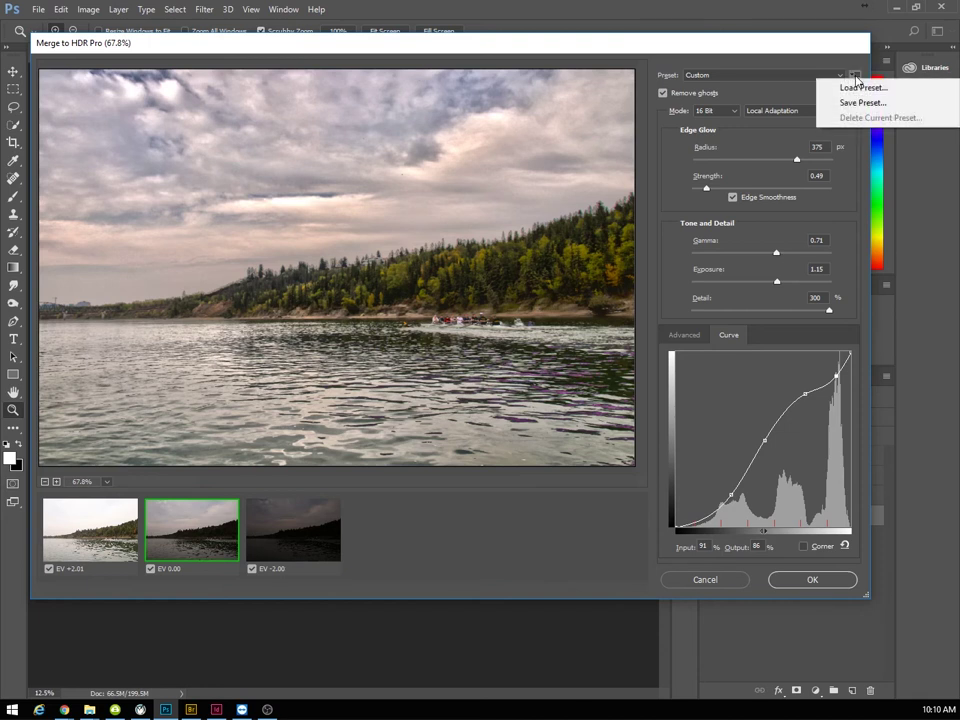
click(851, 101)
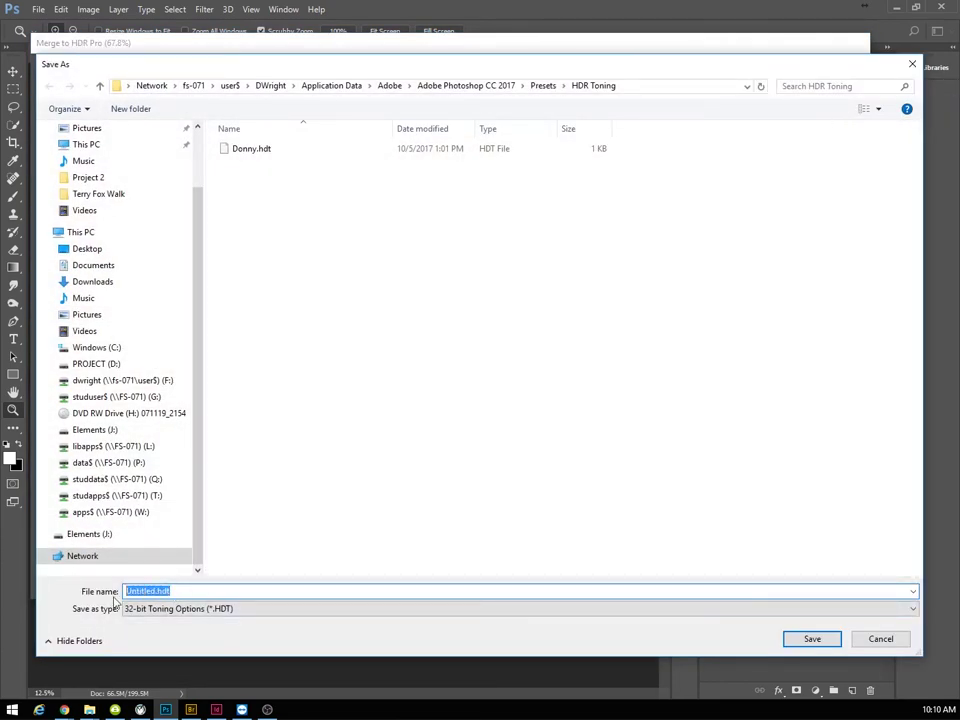
text(Mr WRight)
key(BackSpace)
key(BackSpace)
key(BackSpace)
key(BackSpace)
key(BackSpace)
key(BackSpace)
text(Wright Fall)
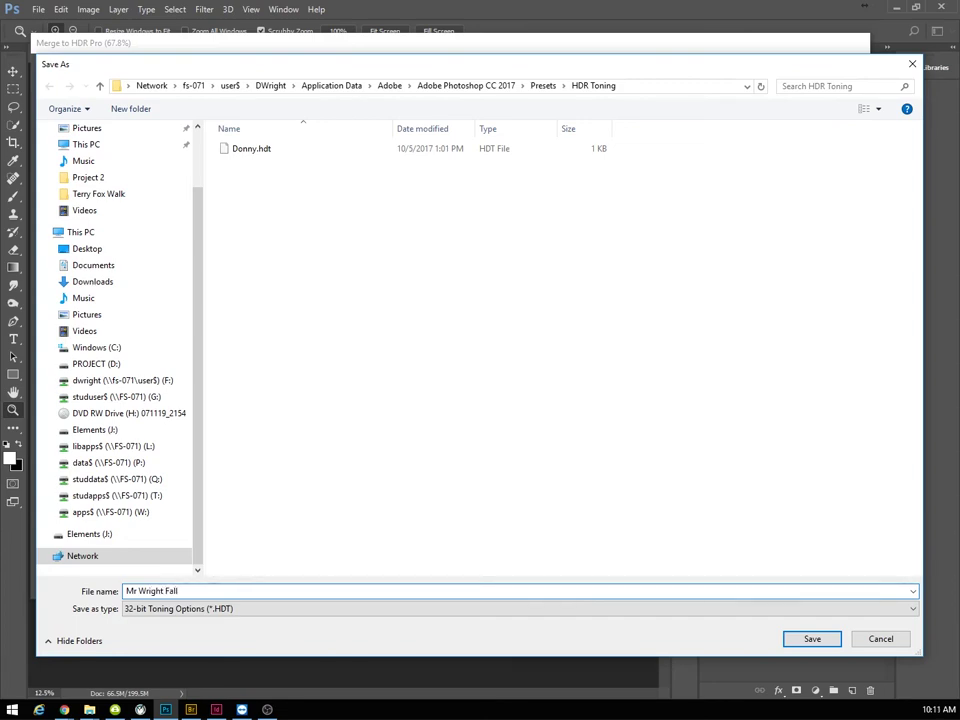
key(Return)
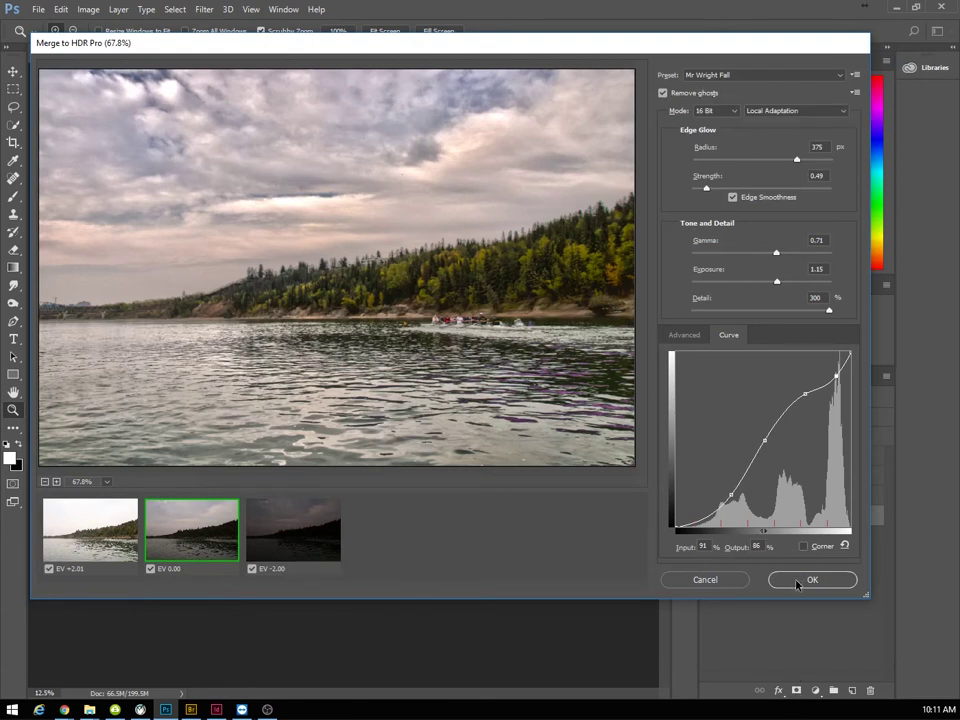
- Accept the HDR merge and add a Brightness/Contrast adjustment layer above the Background layer
click(797, 581)
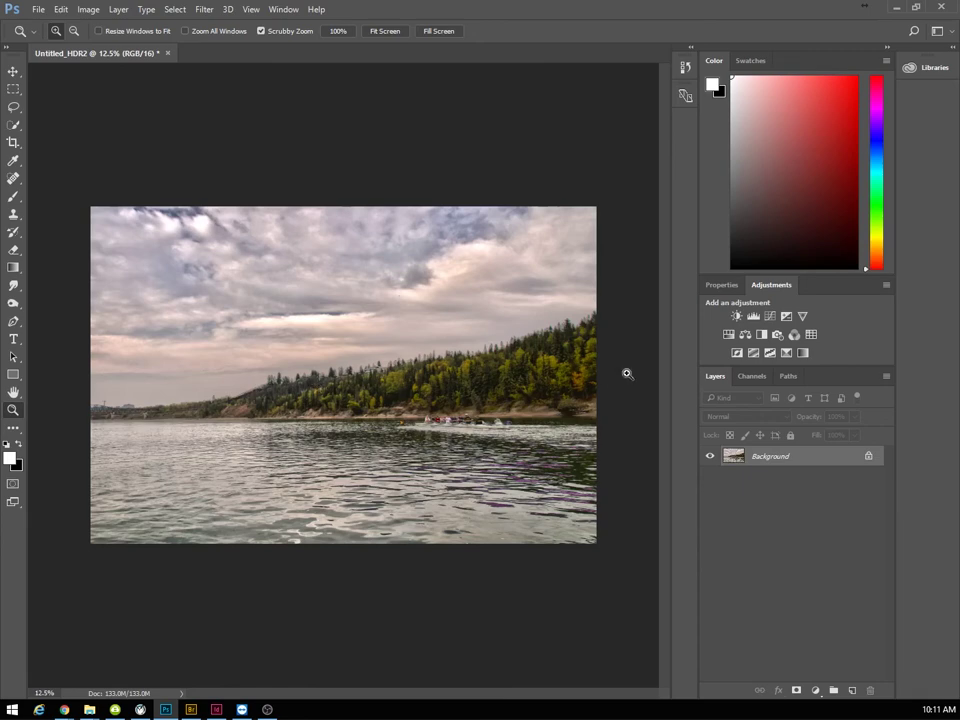
click(737, 317)
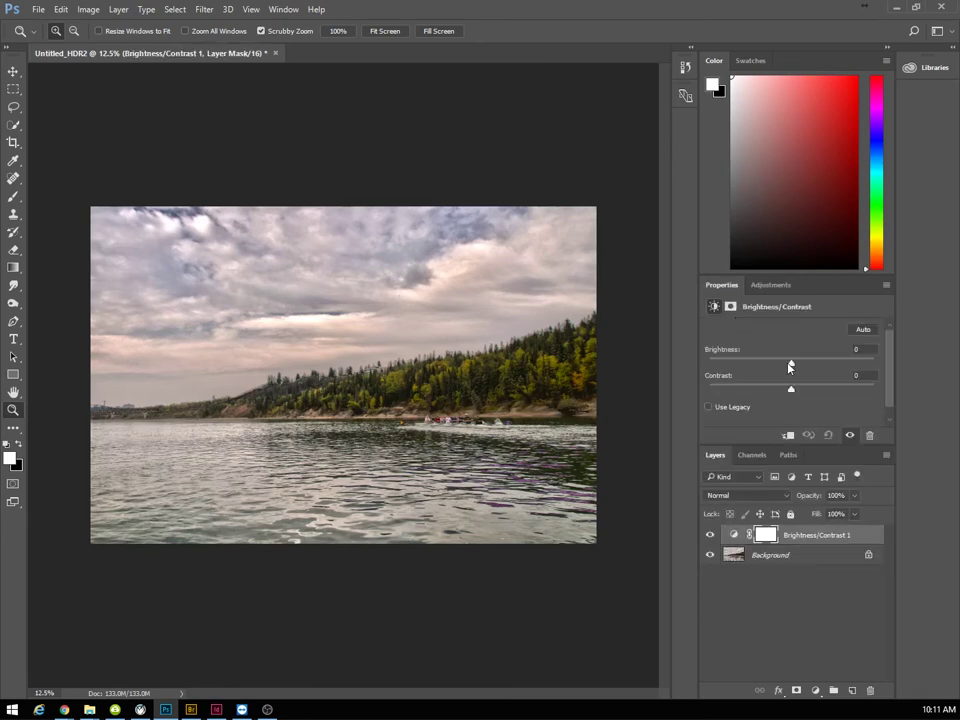
drag(791, 362, 791, 391)
- Start saving the merged image under a new name, choosing the Comtech\Photography\HDR folder on the F: drive
click(38, 9)
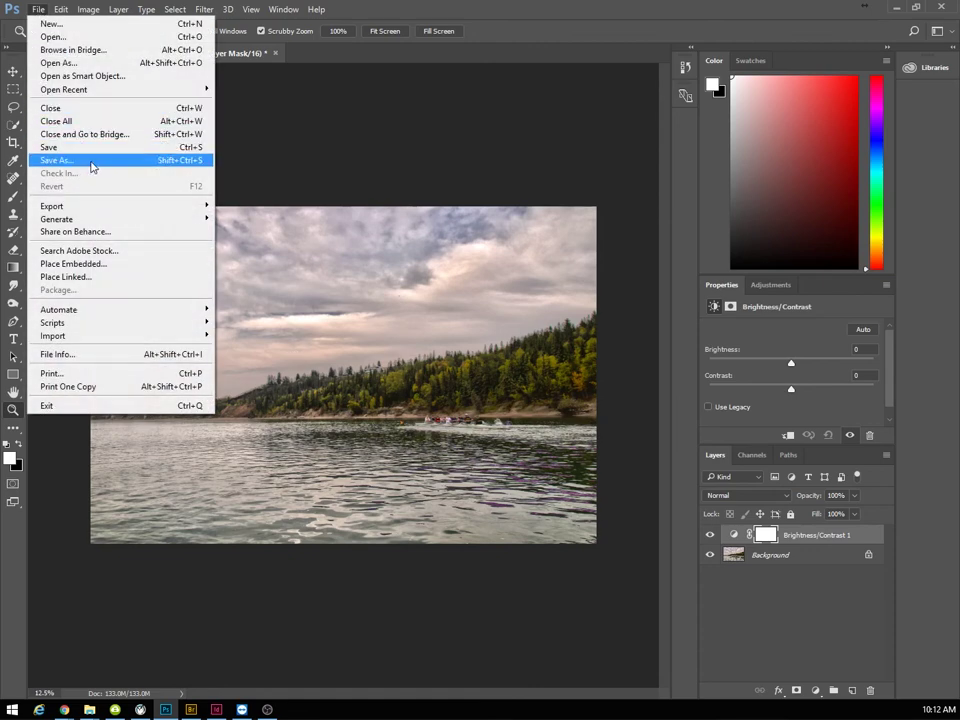
click(91, 164)
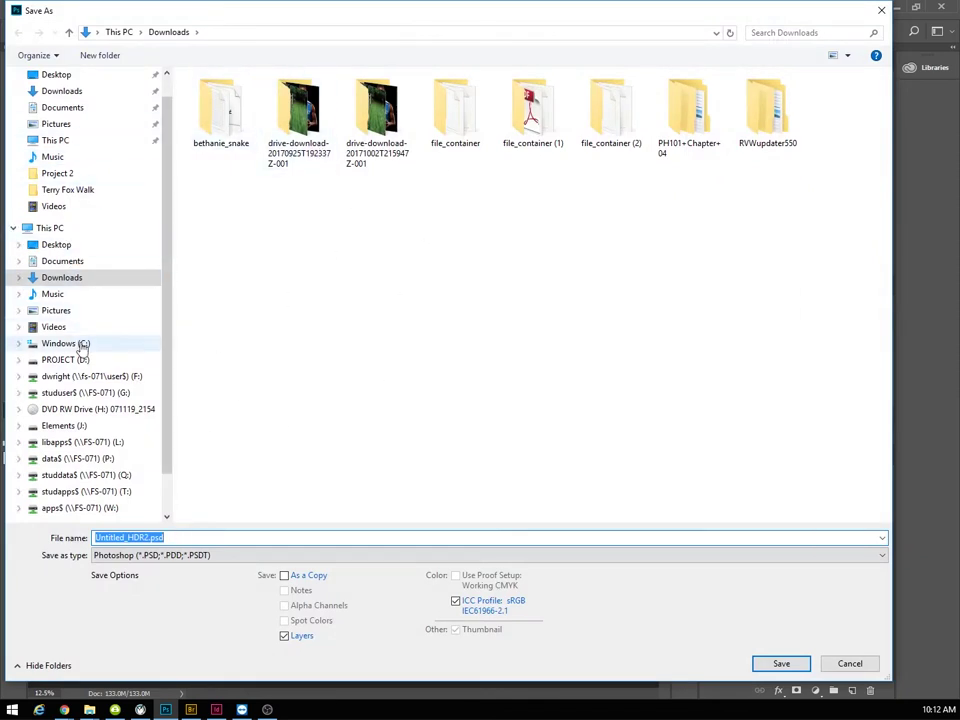
click(90, 377)
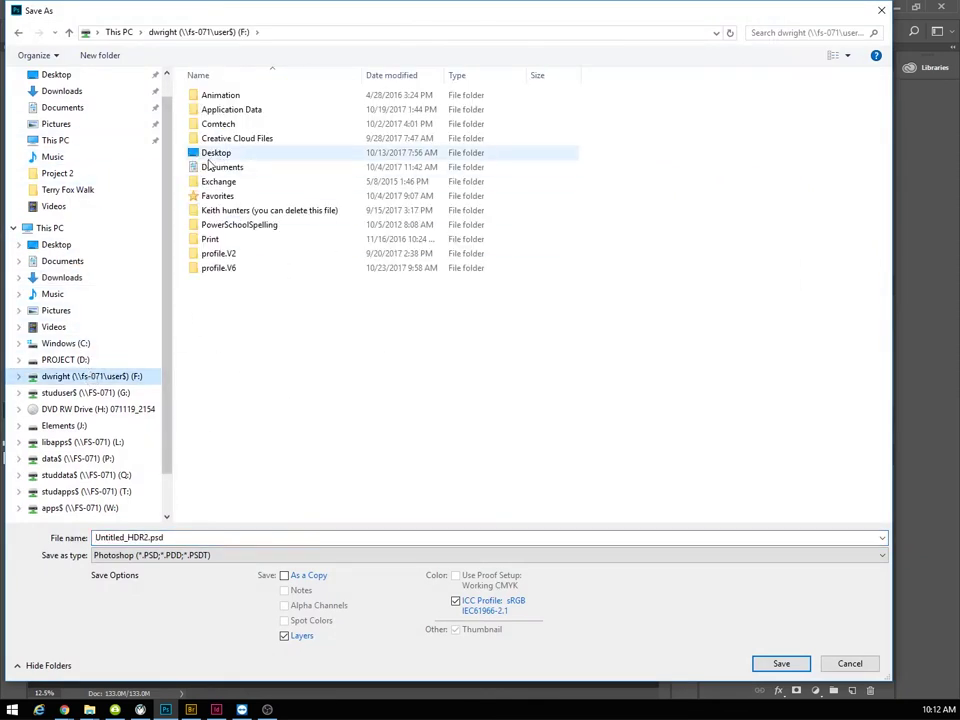
click(207, 126)
double_click(207, 126)
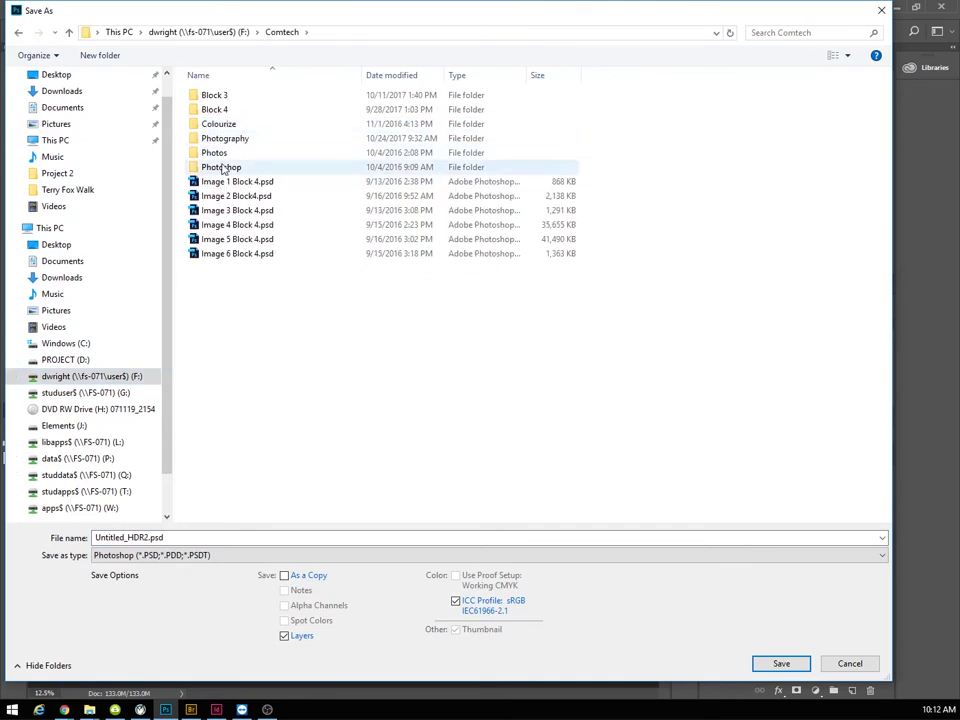
double_click(209, 145)
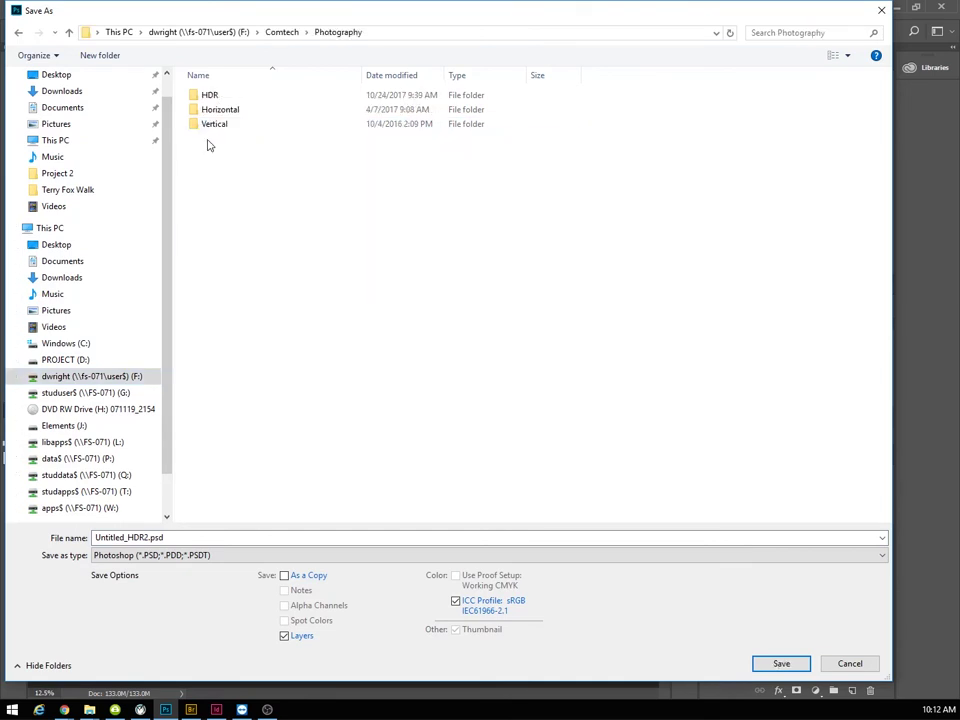
double_click(201, 95)
- Save the image as a Photoshop PSD file named with the author's name followed by _HDR01
click(96, 538)
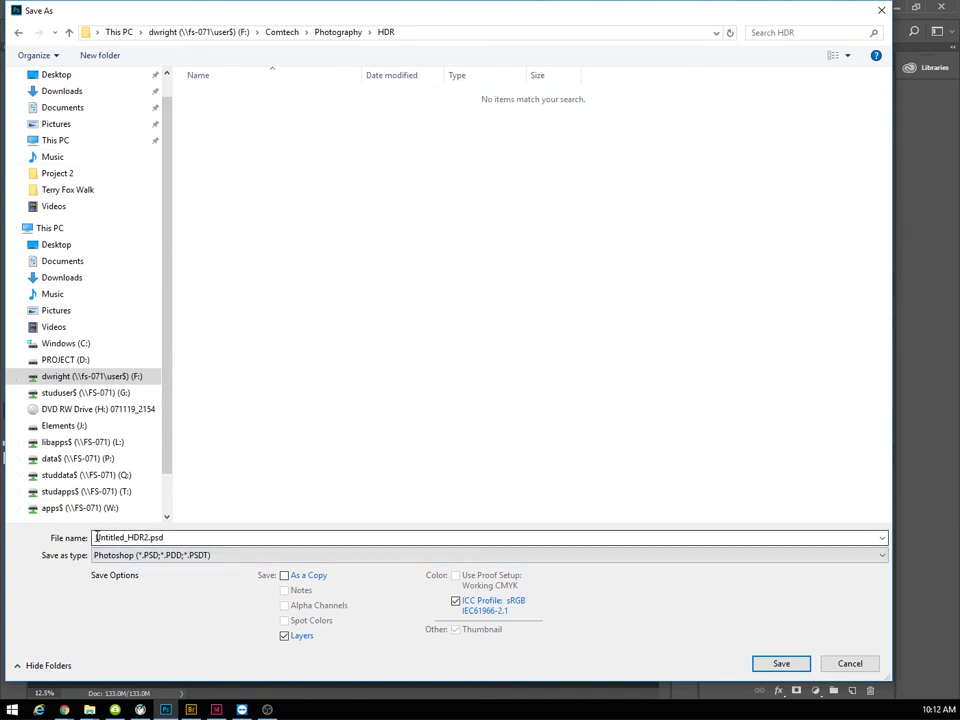
click(147, 538)
double_click(147, 538)
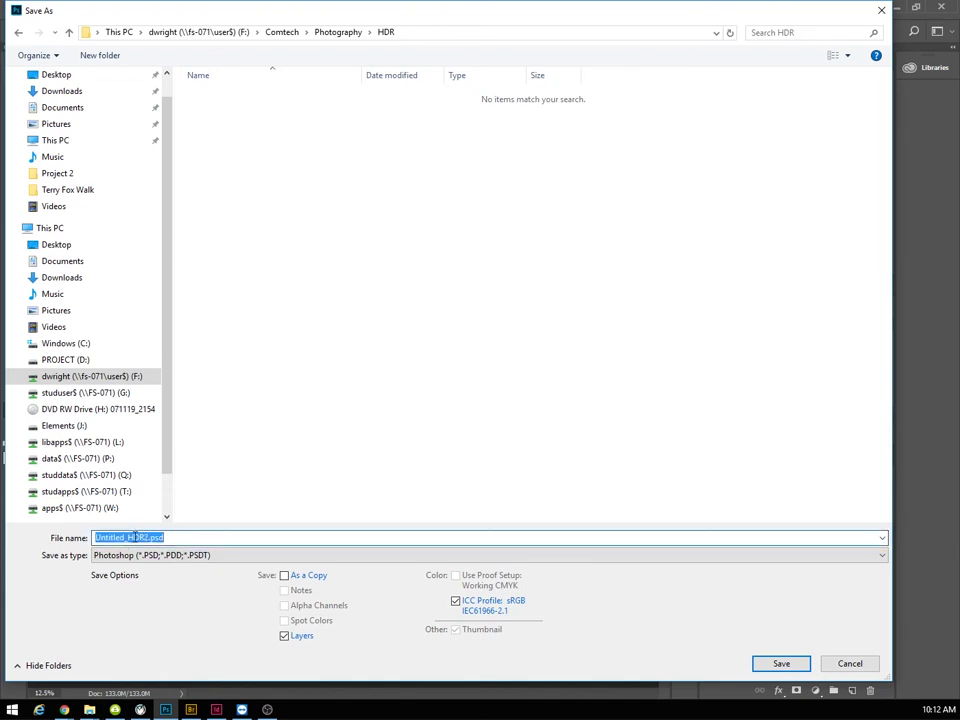
click(143, 537)
drag(143, 537, 57, 531)
text(Mr)
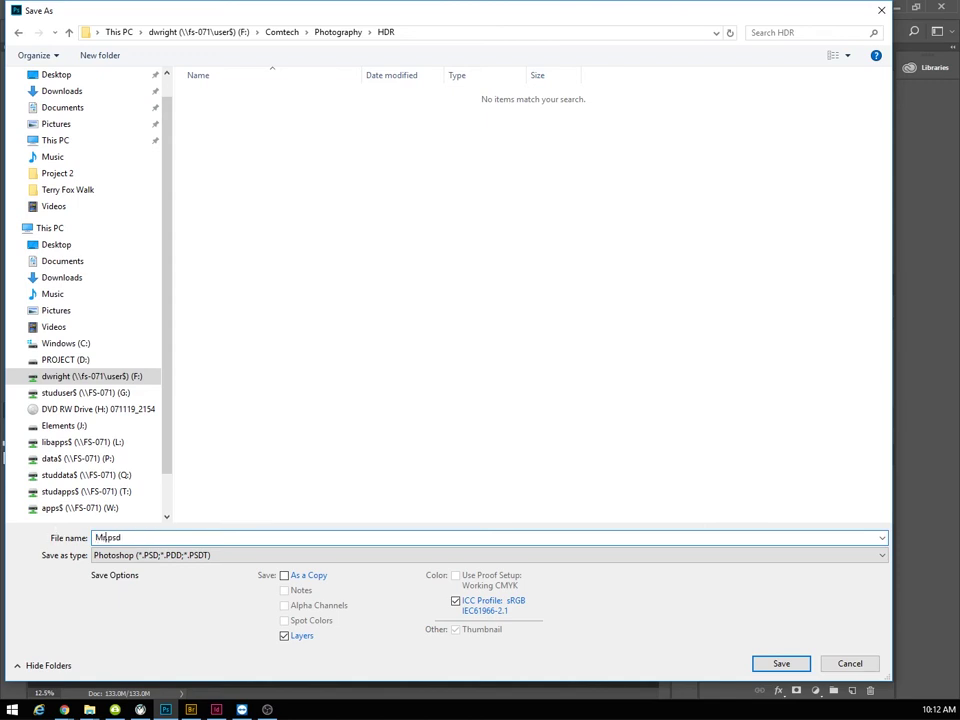
text(Wright_HDR)
key(BackSpace)
text(_01)
key(BackSpace)
key(BackSpace)
key(BackSpace)
text(01)
key(Return)
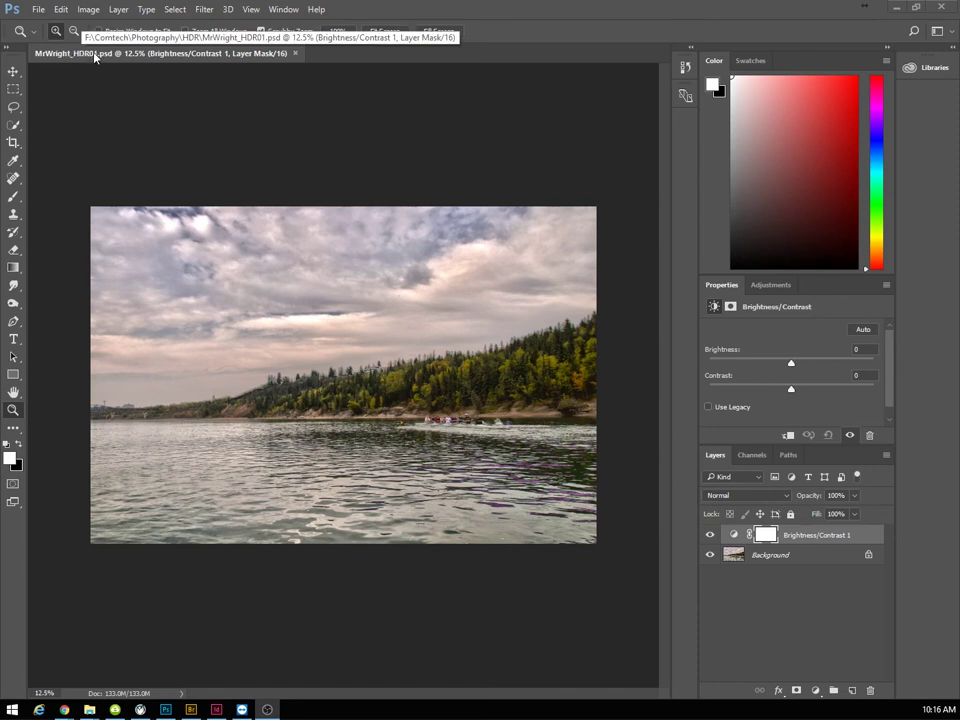
- Close the saved river image and start a new Merge to HDR Pro that uses Files as its source
click(296, 54)
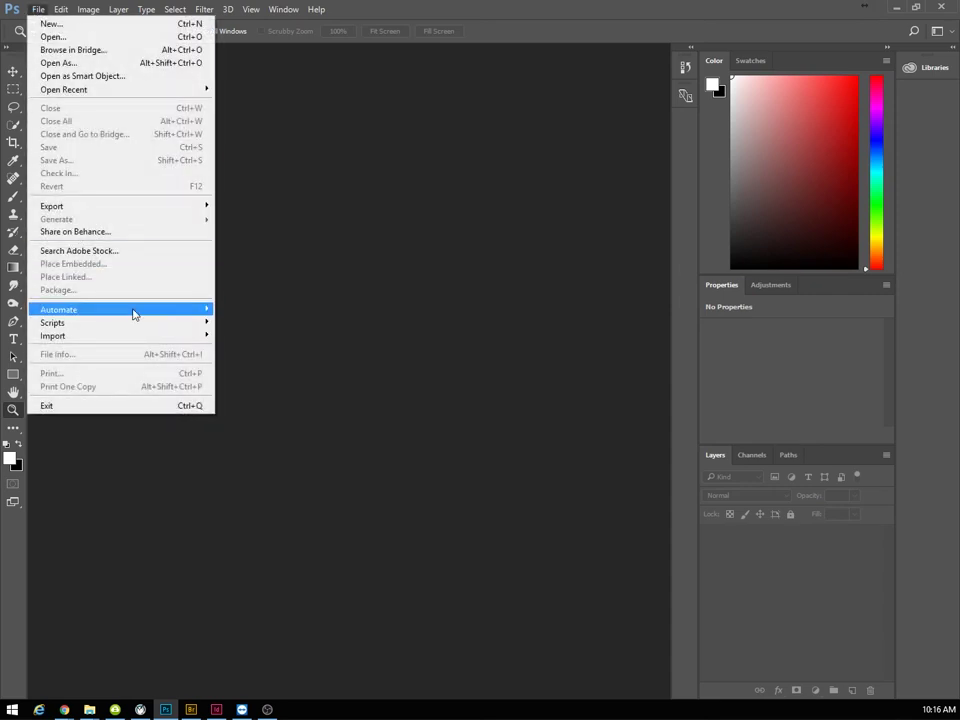
mouse_move(135, 313)
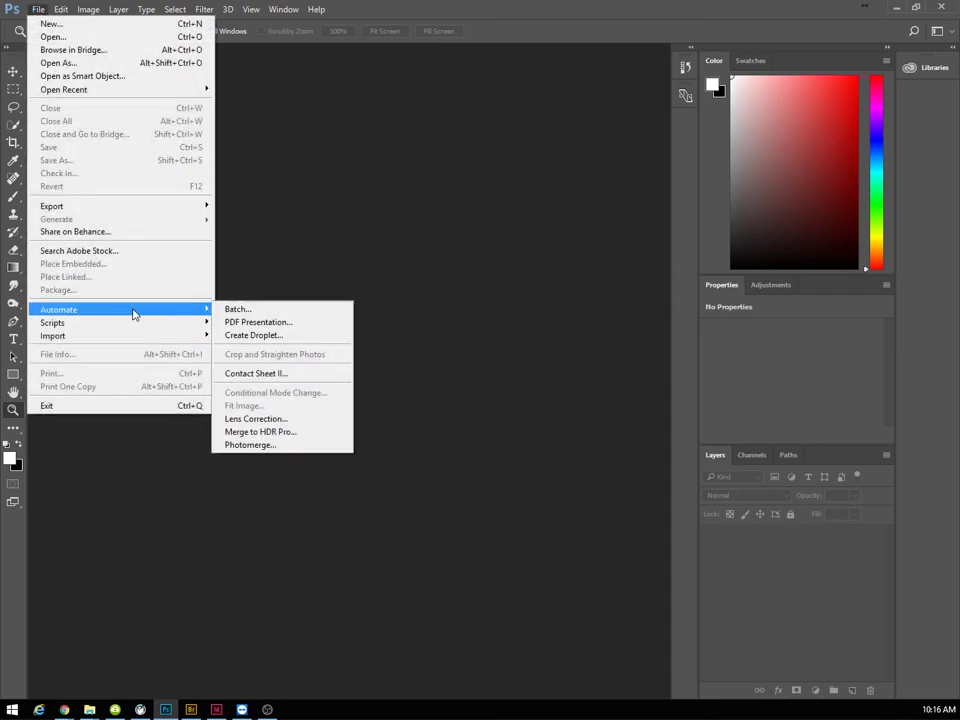
click(268, 437)
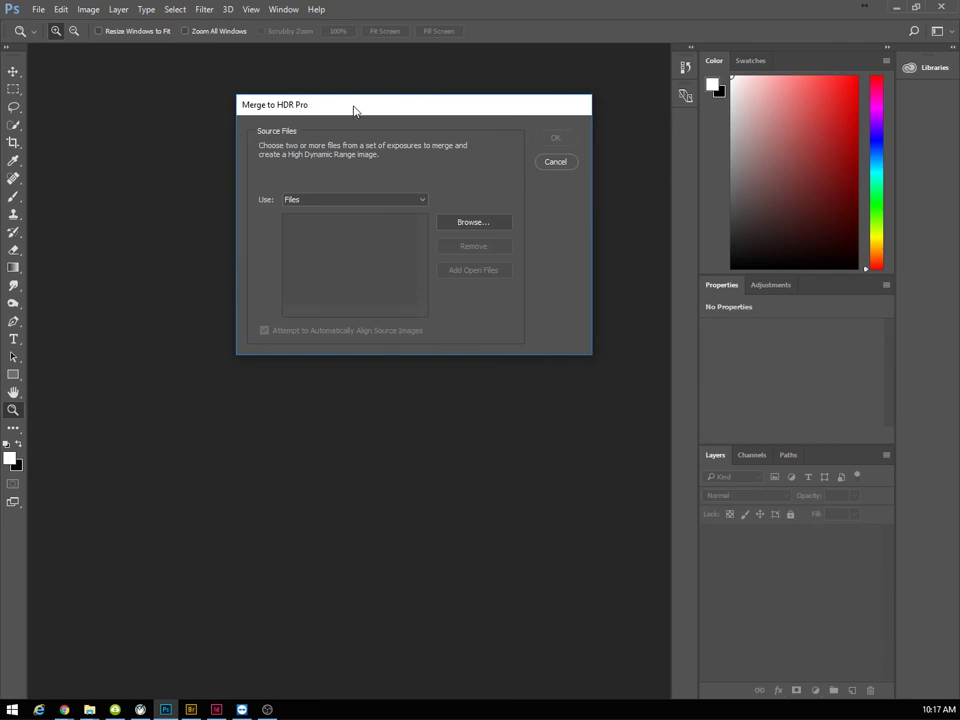
drag(383, 112, 351, 118)
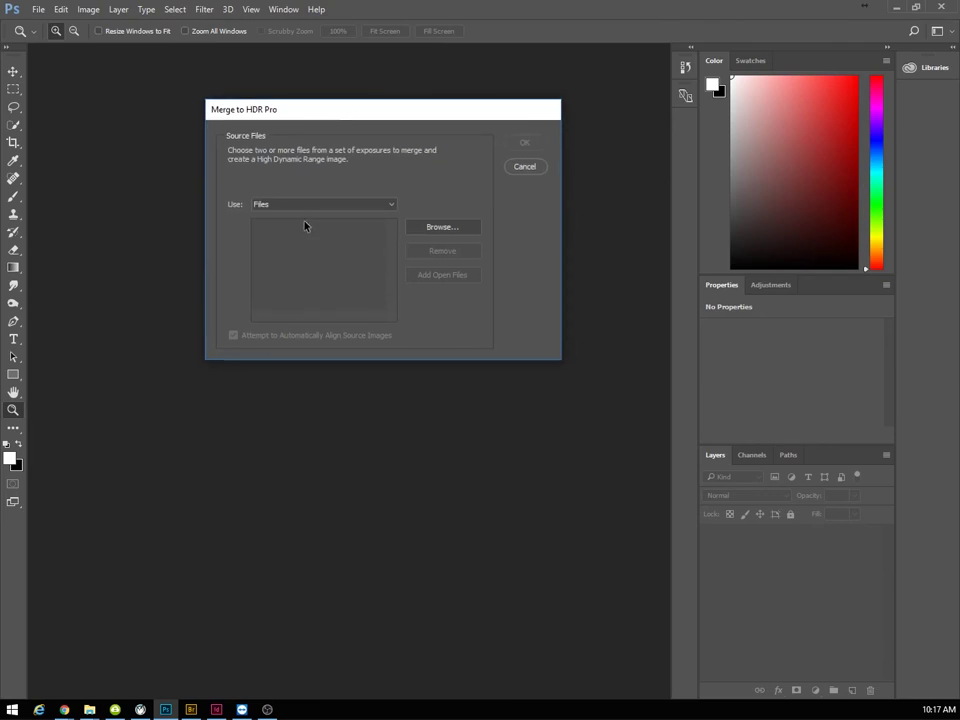
click(370, 206)
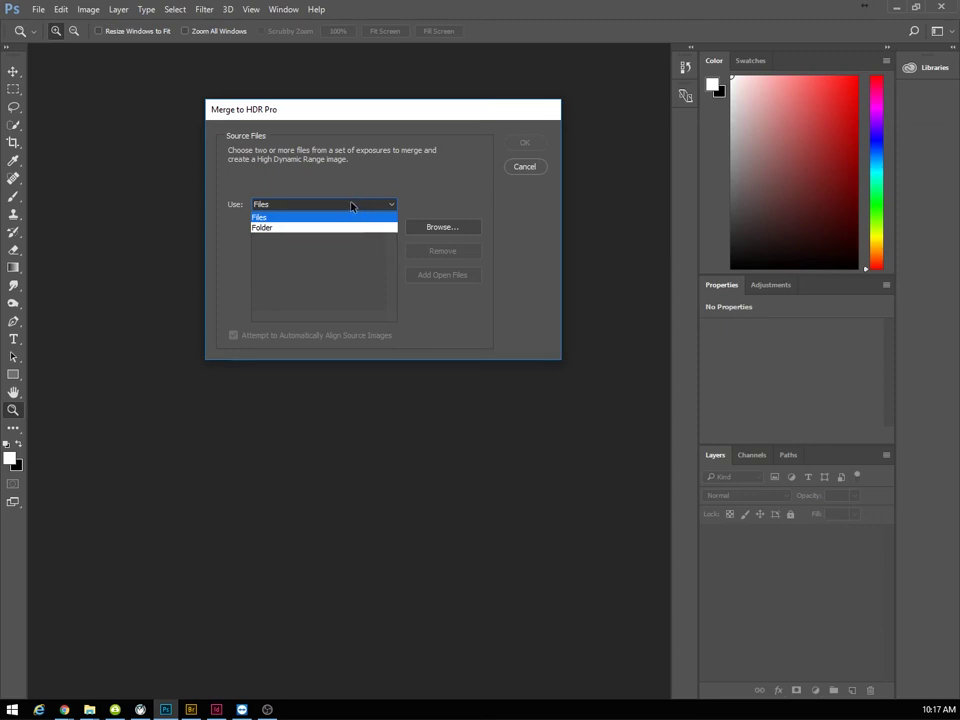
click(341, 219)
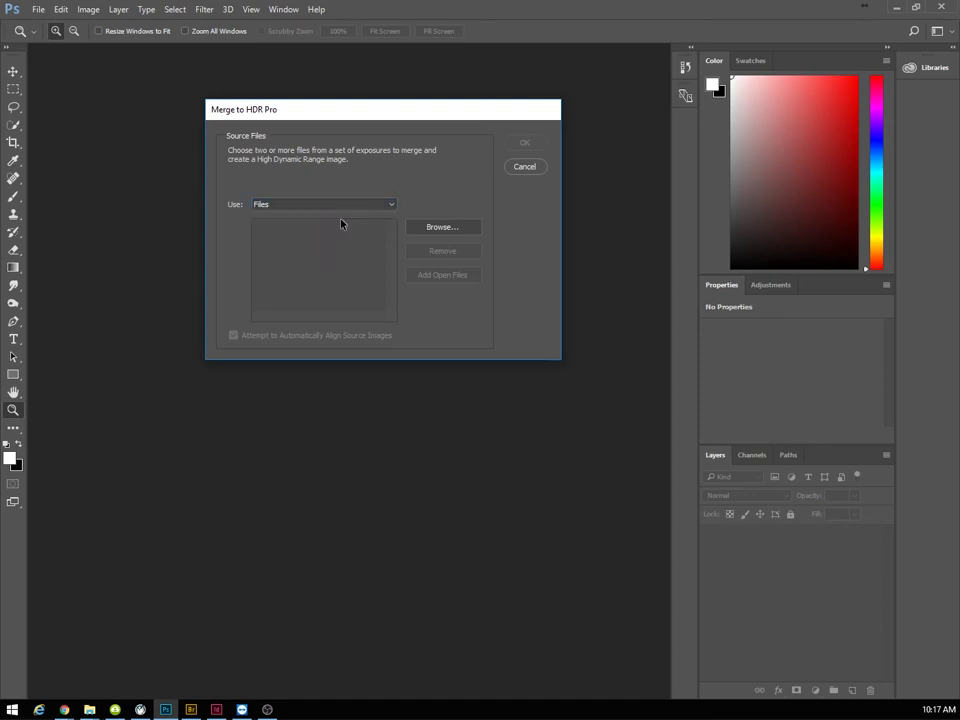
- Browse the HDR folder as medium icons and load IMG_9919.JPG, IMG_9920.JPG and IMG_9921.JPG as the merge's source files
click(437, 231)
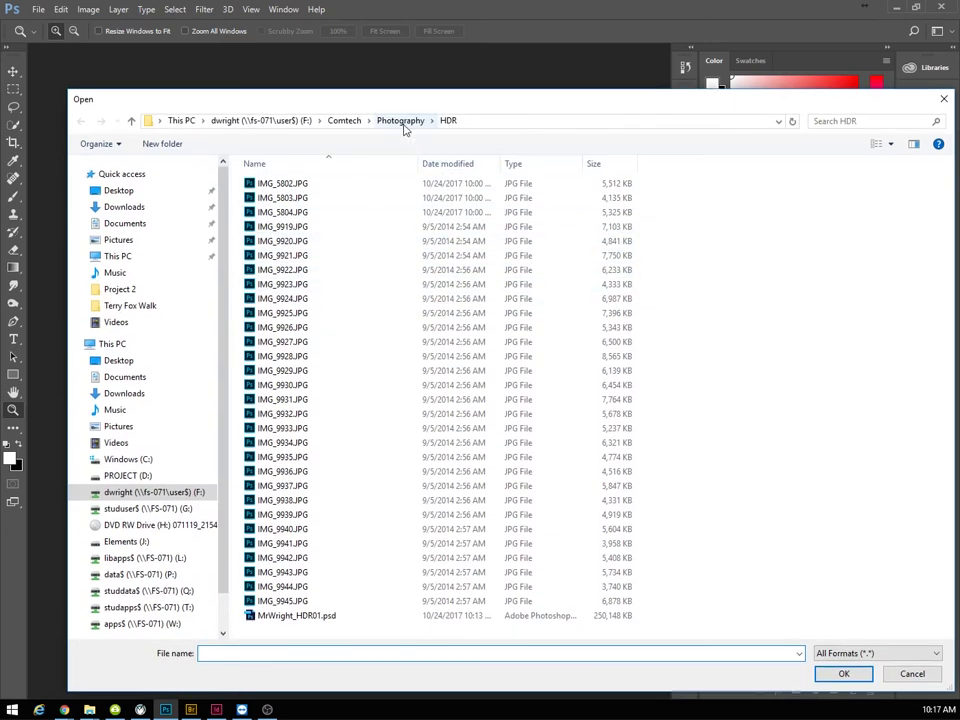
click(892, 145)
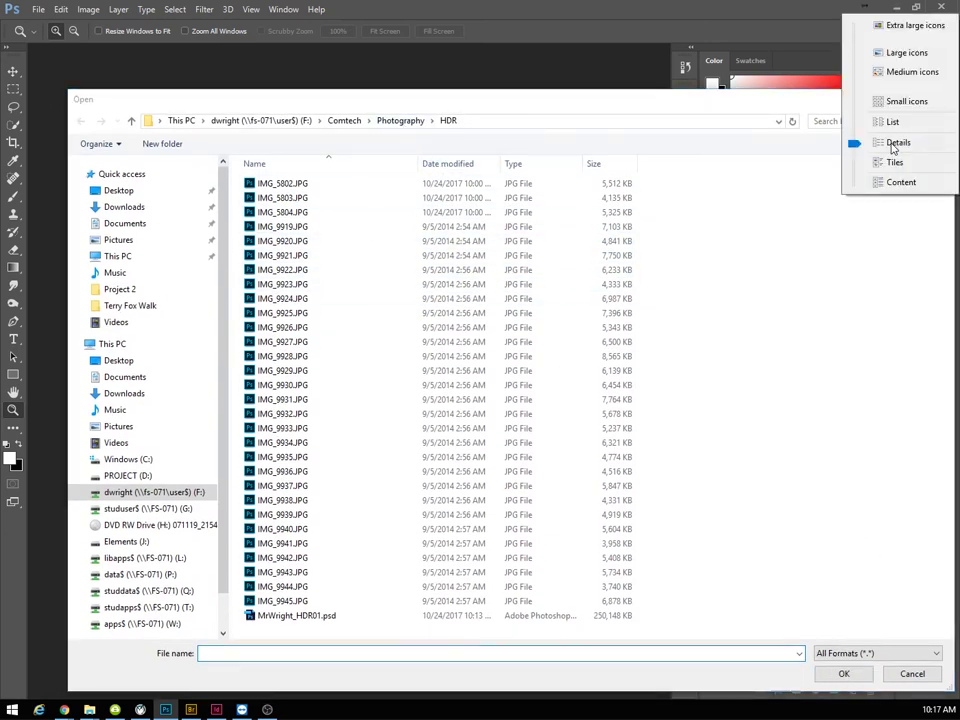
click(893, 73)
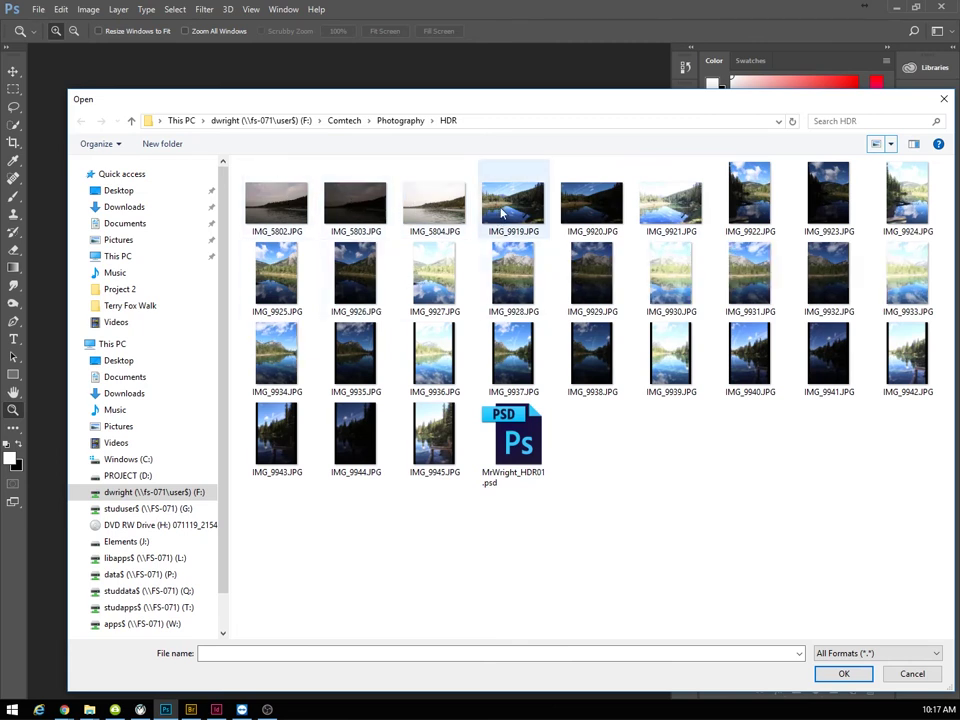
click(503, 212)
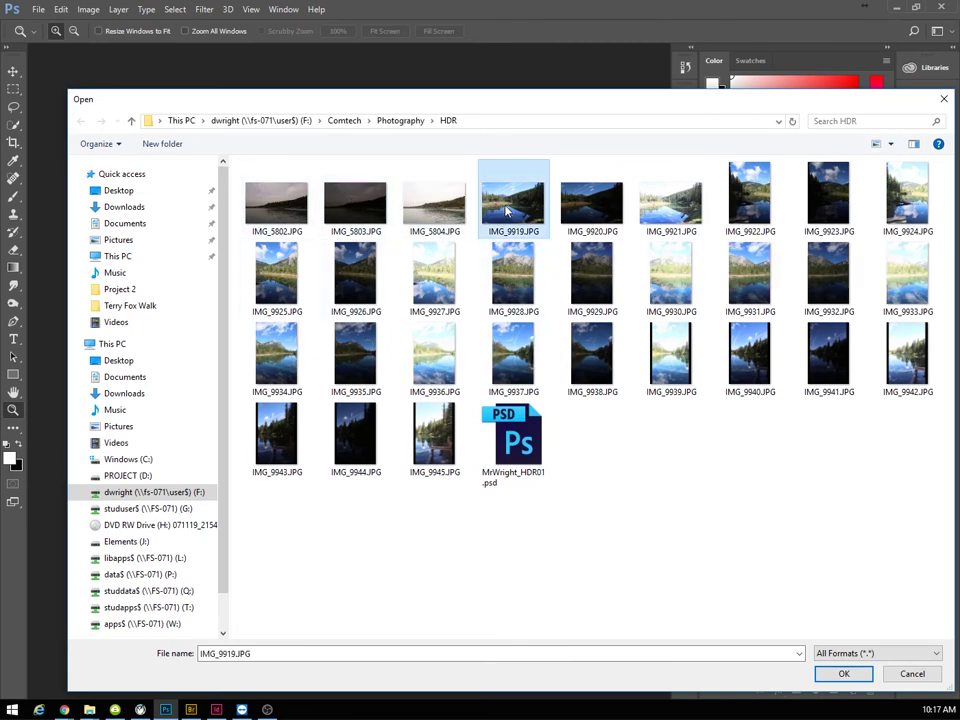
shift+click(645, 222)
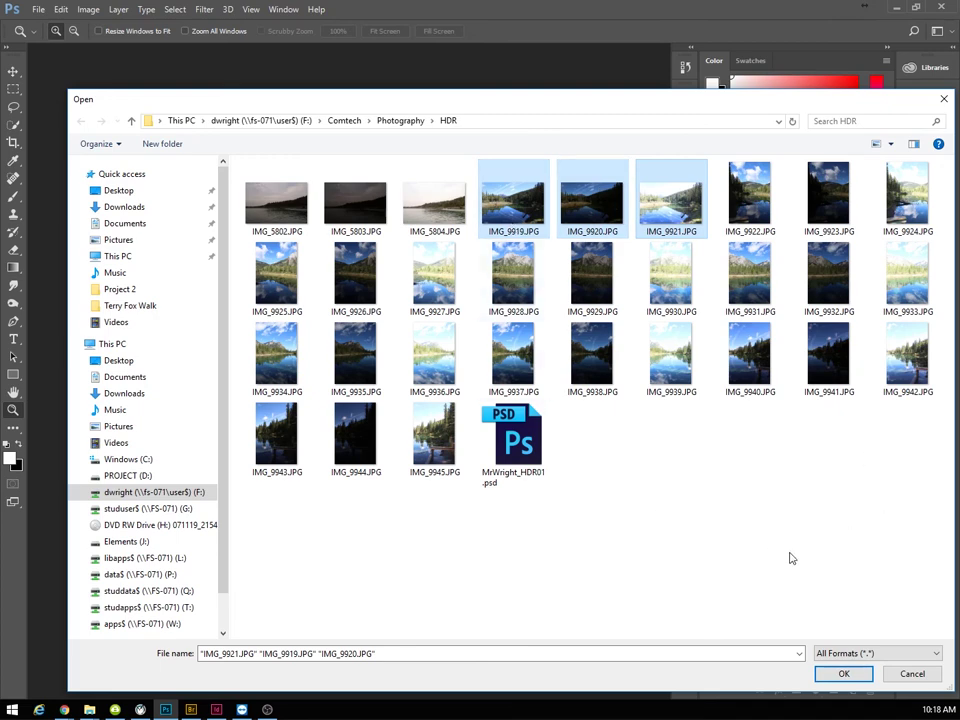
click(843, 675)
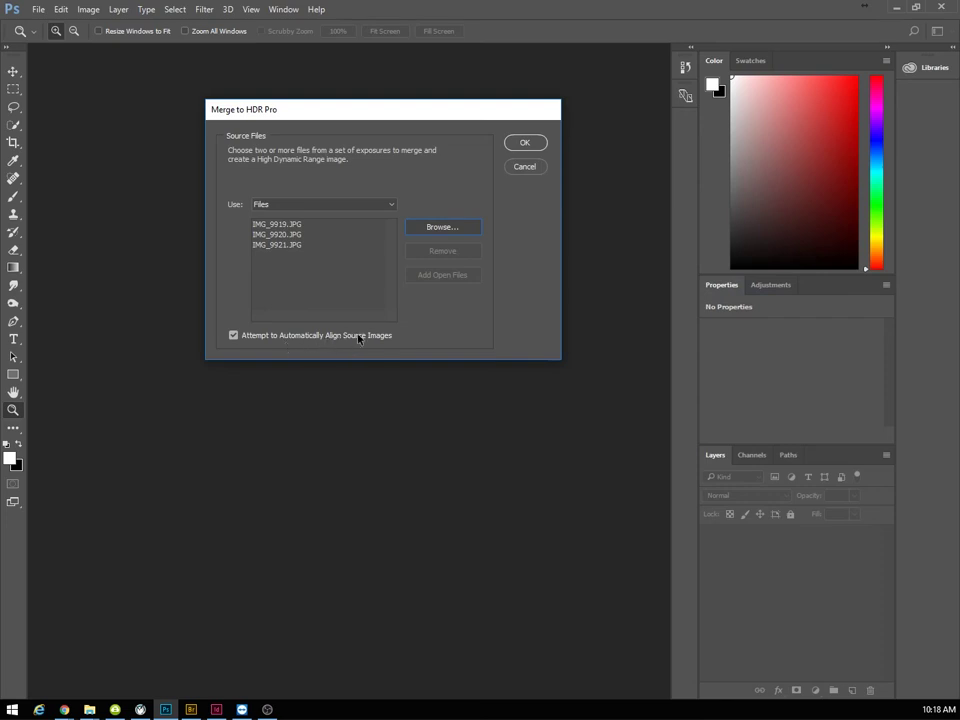
- Run the merge of the three lake photos with automatic alignment on, and reposition and enlarge the Merge to HDR Pro dialog to fill the screen
click(527, 145)
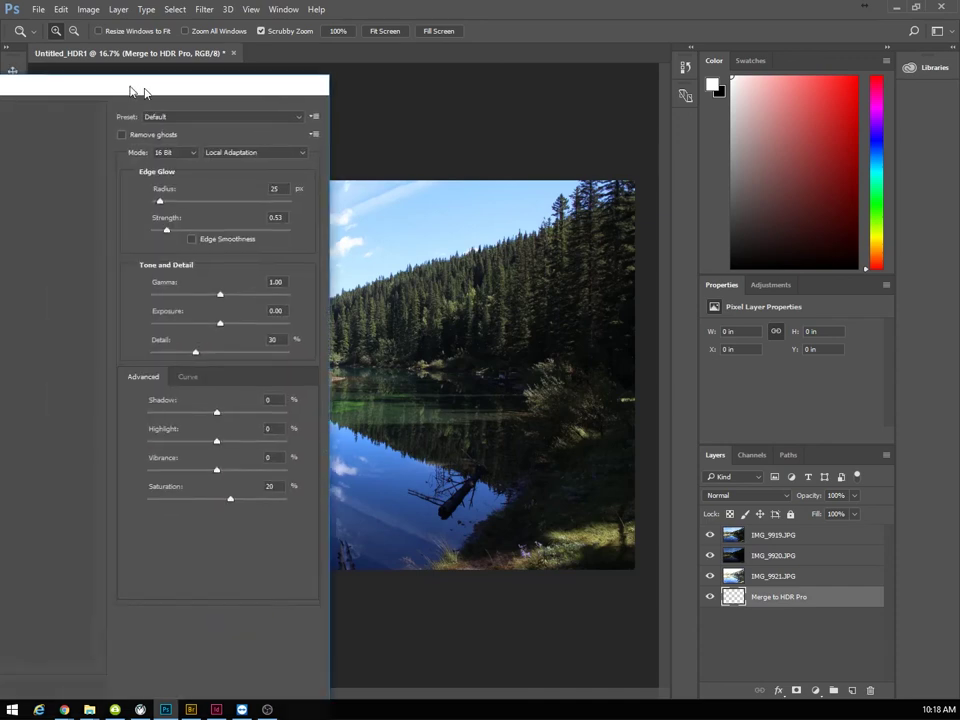
mouse_move(133, 90)
mouse_down()
mouse_move(559, 79)
mouse_move(731, 47)
mouse_move(818, 60)
mouse_move(505, 135)
mouse_move(380, 186)
mouse_move(369, 186)
mouse_move(802, 66)
mouse_up()
drag(925, 60, 720, 88)
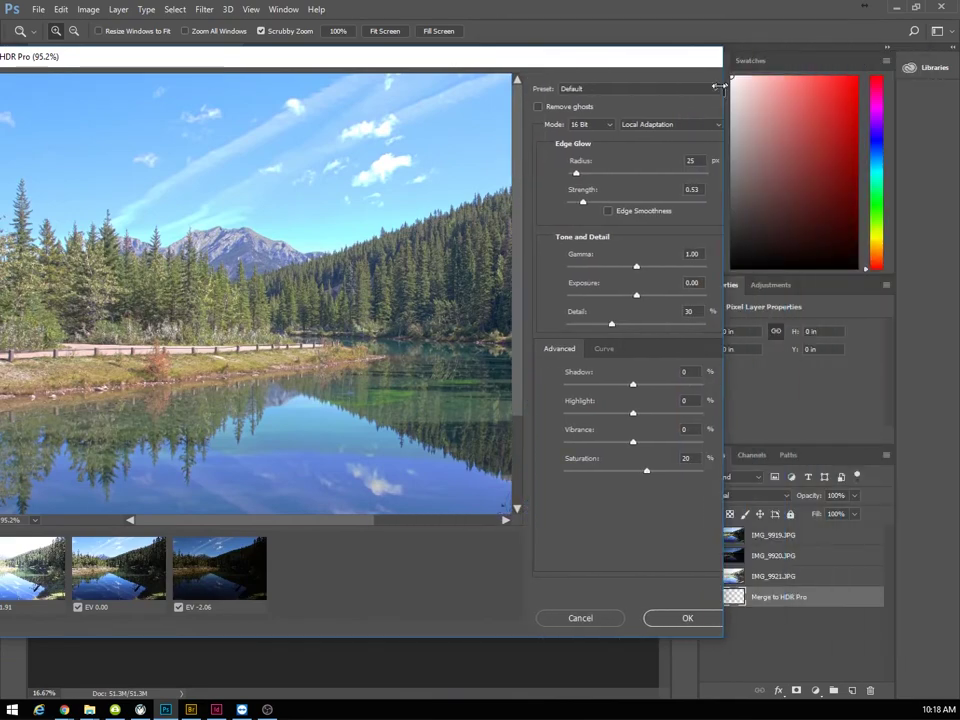
drag(457, 54, 514, 34)
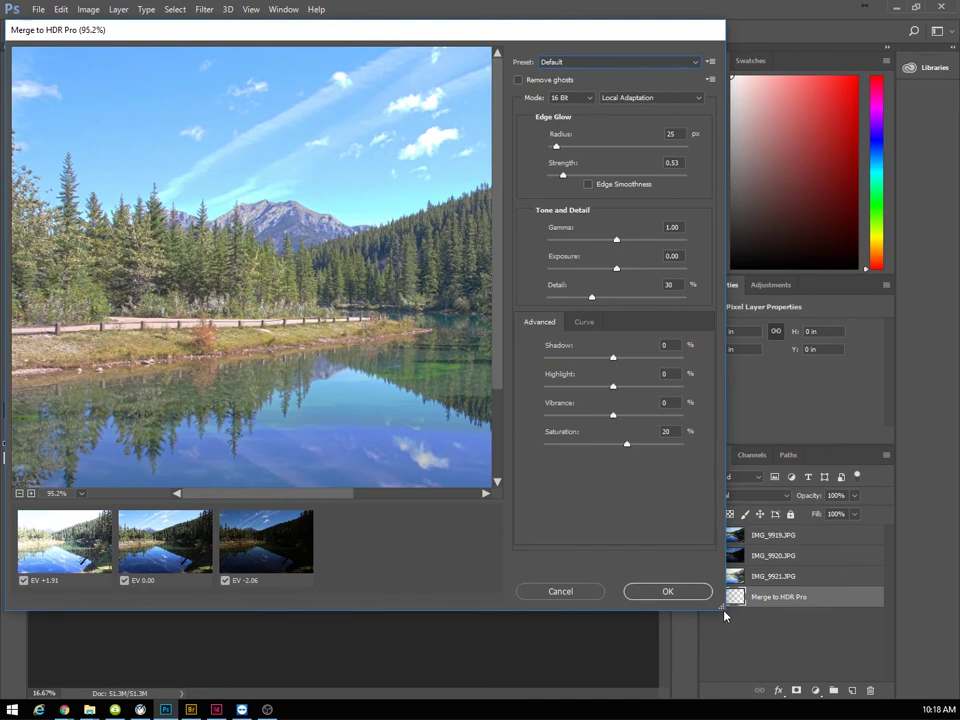
drag(725, 613, 935, 678)
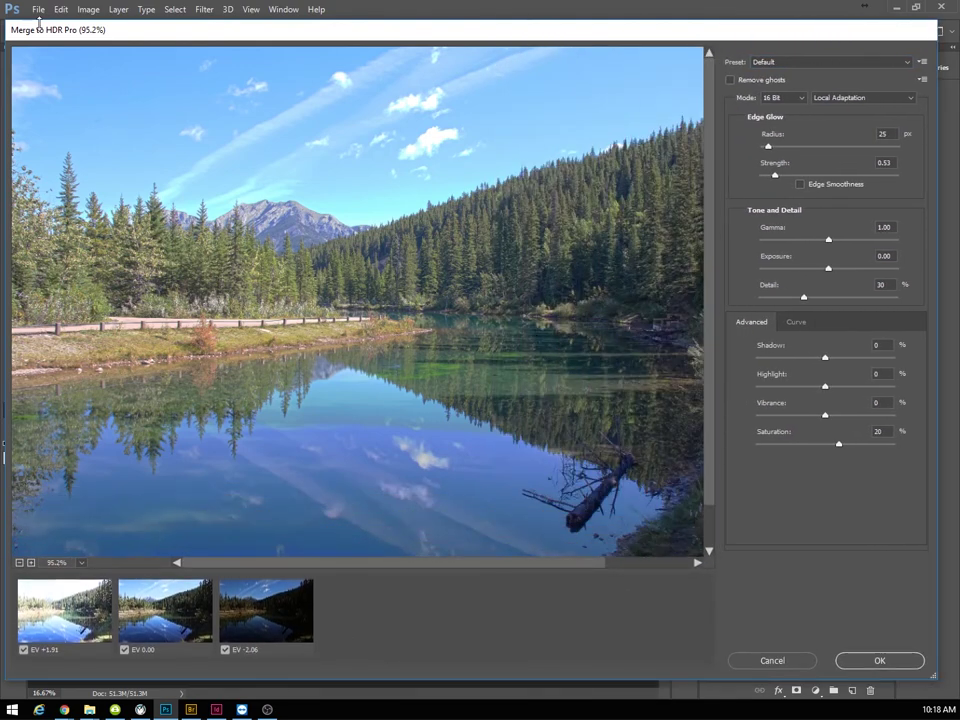
- Move the Merge to HDR Pro dialog slightly higher and fit the whole lake preview in view
drag(231, 38, 231, 32)
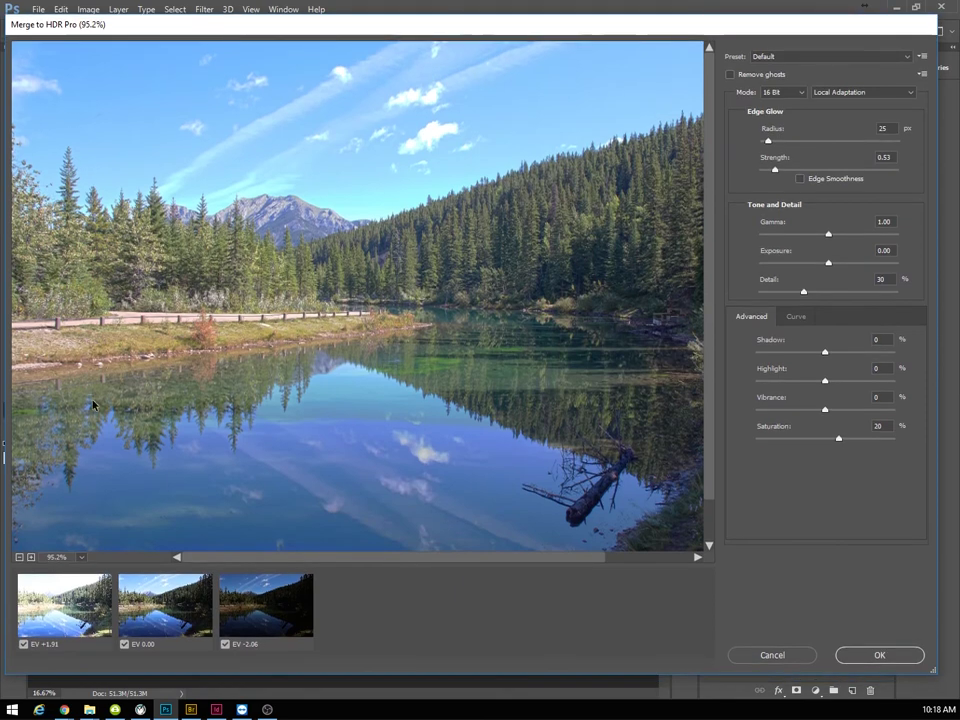
click(84, 561)
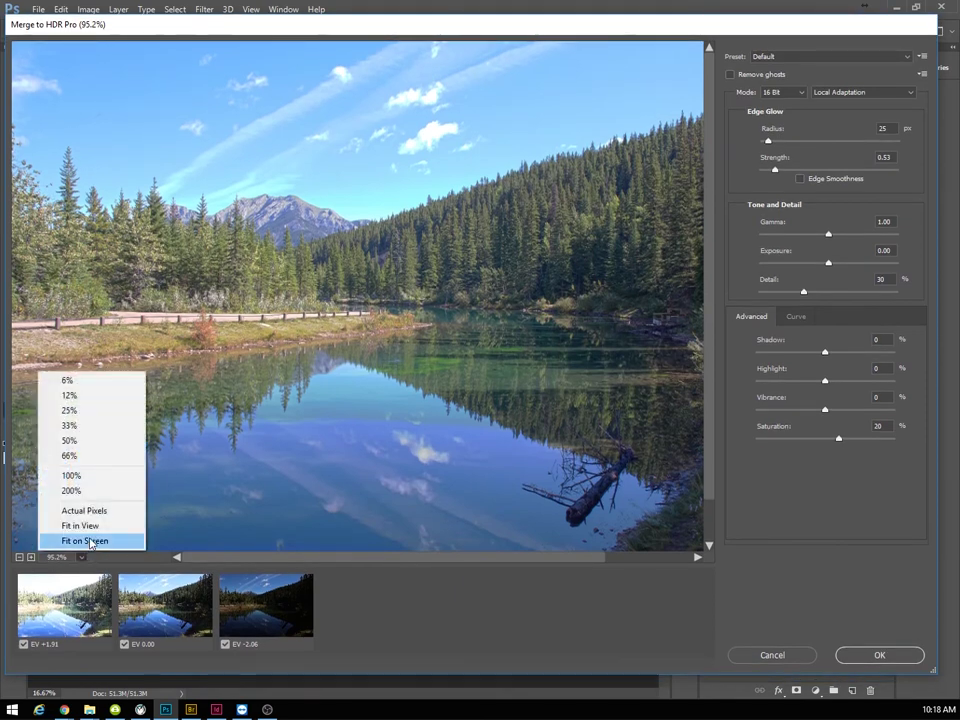
click(86, 529)
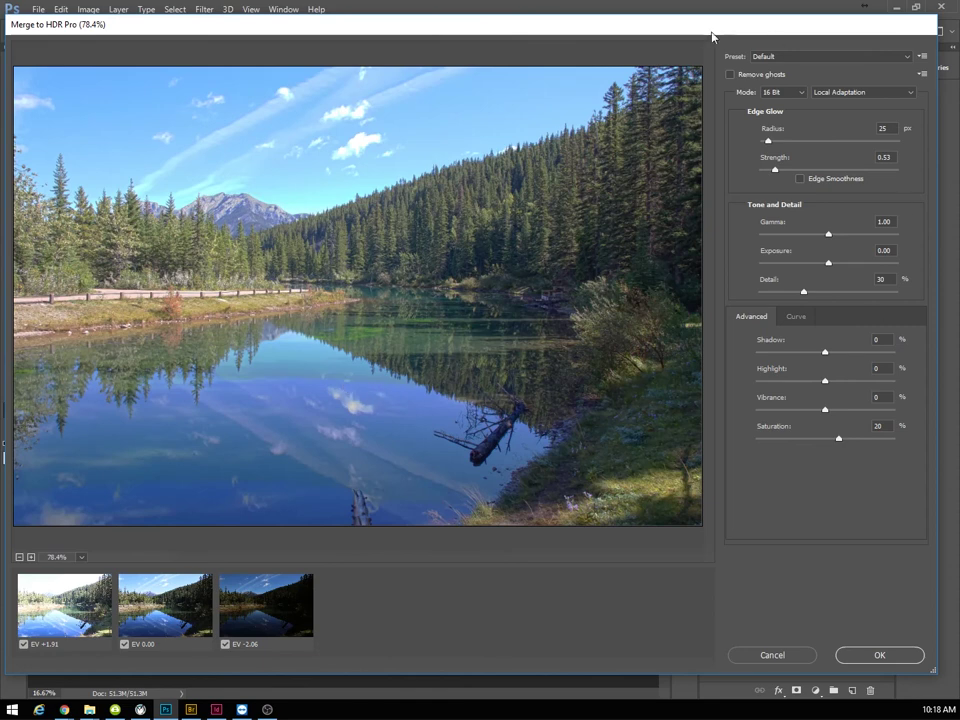
- Compare the two user-saved presets on the lake merge and apply the one named with the author's first name
click(806, 55)
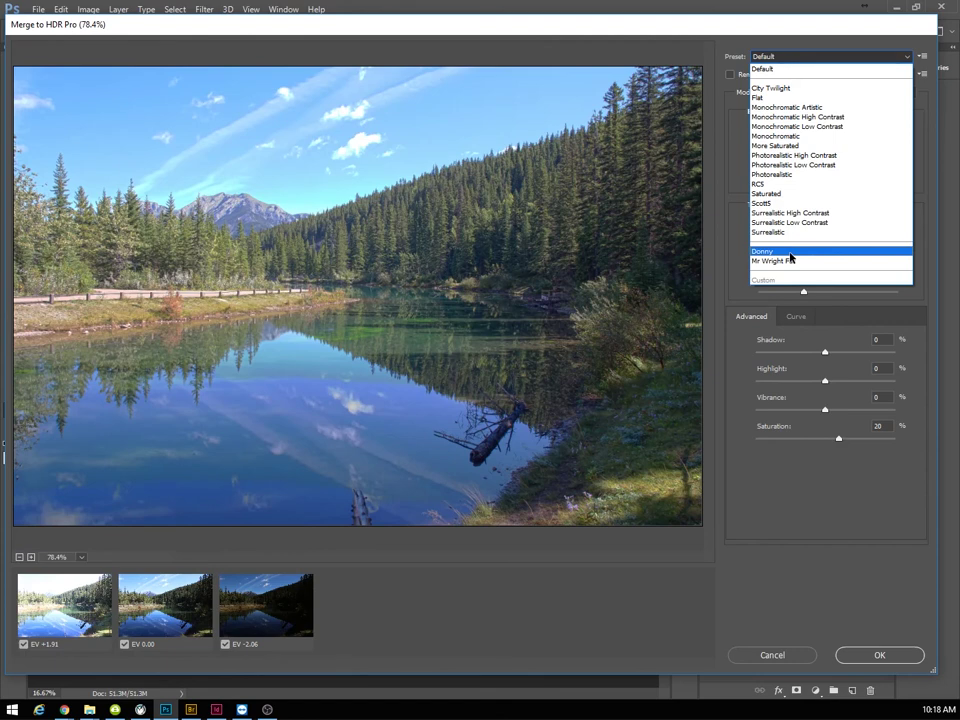
click(790, 253)
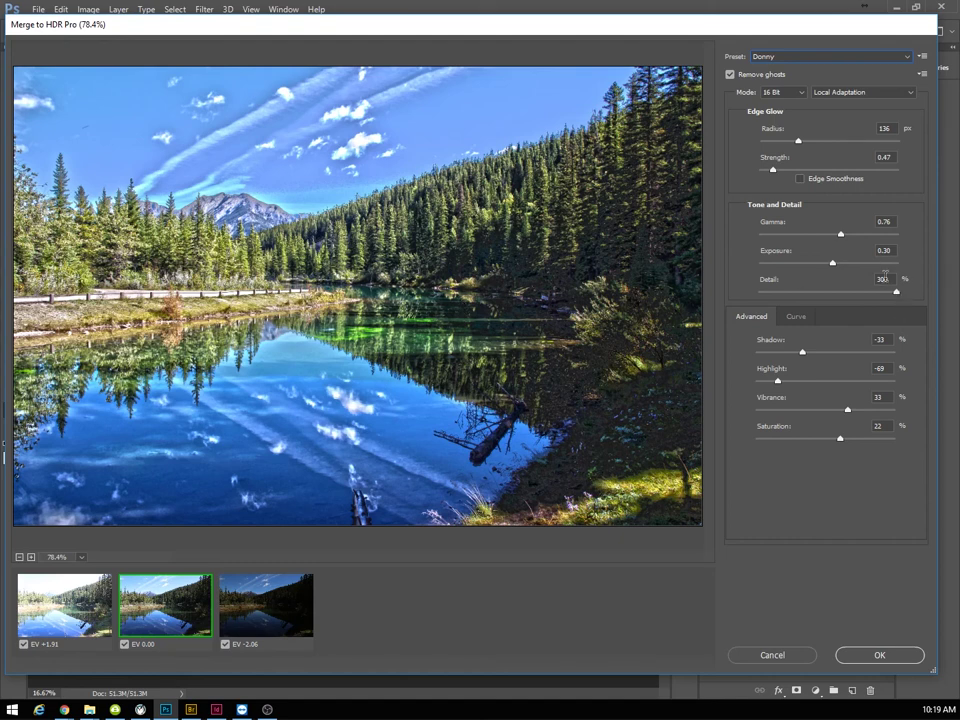
click(828, 57)
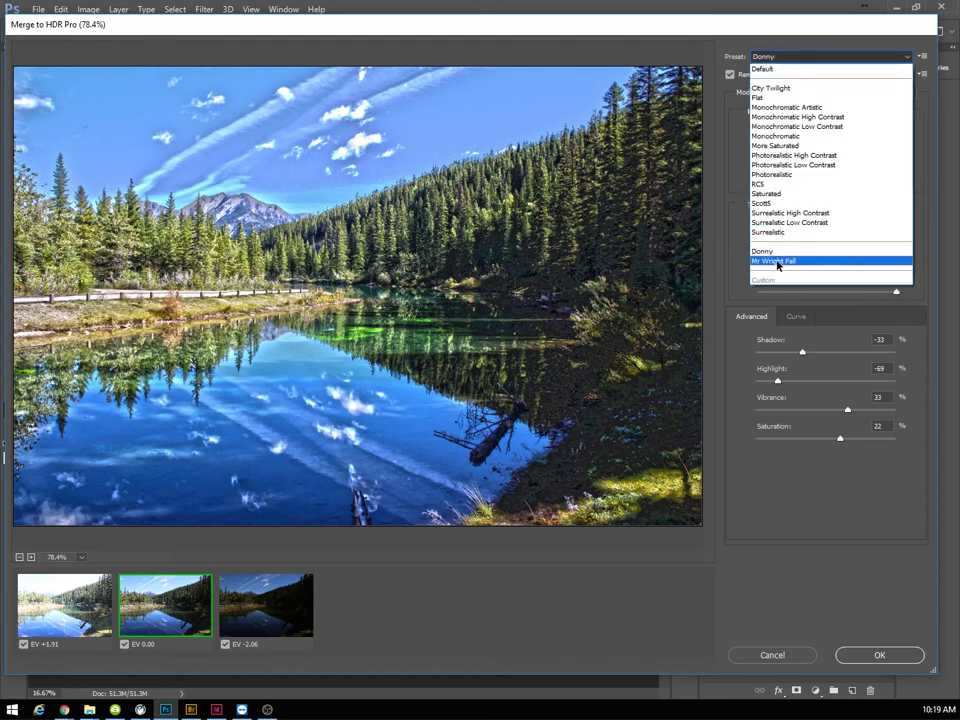
click(776, 260)
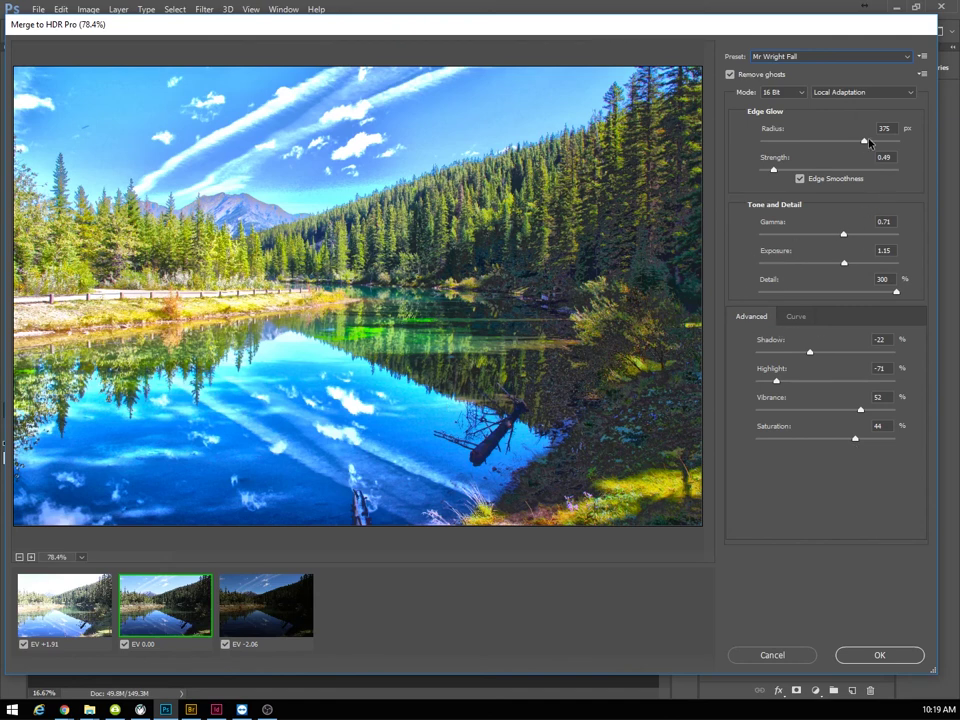
click(863, 58)
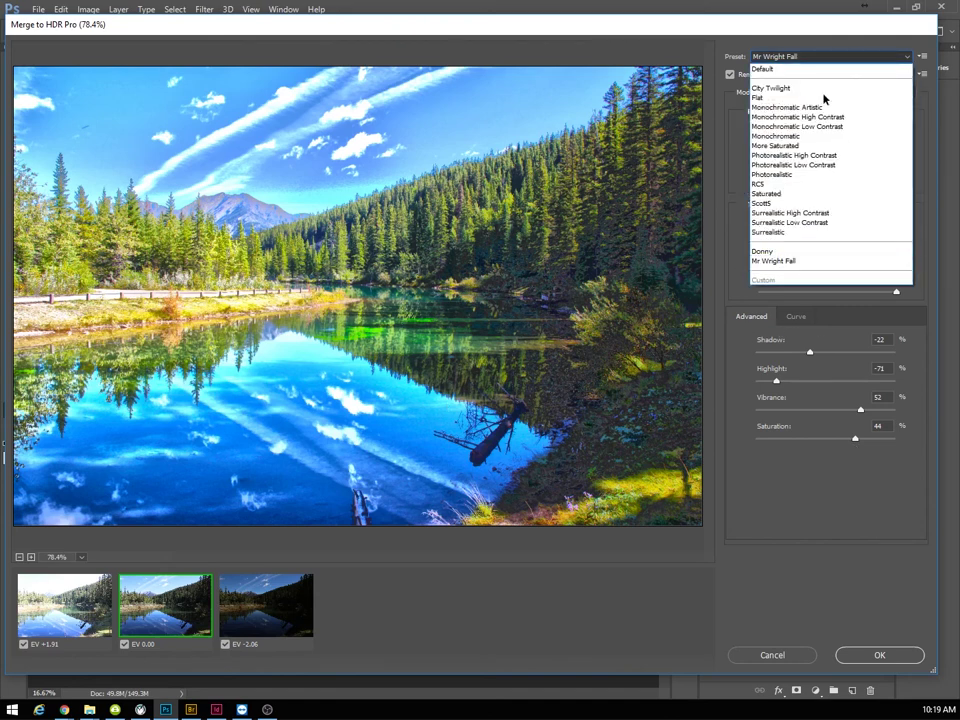
click(793, 250)
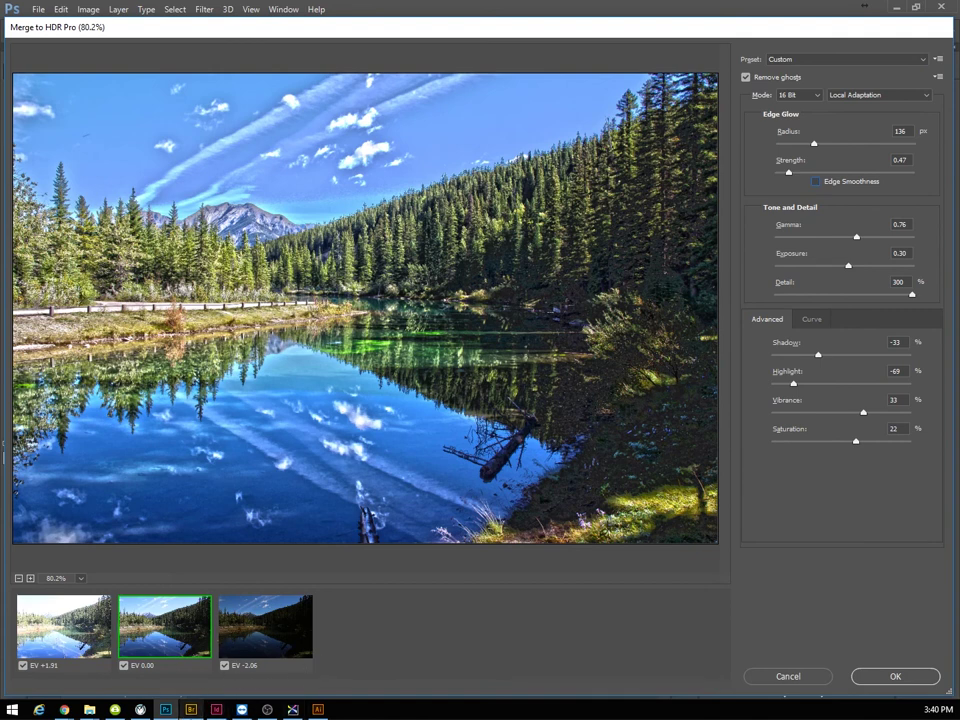
- Switch to Bridge and examine the exposure settings of the lake photos IMG_9919.JPG to IMG_9921.JPG, magnifying details of IMG_9921.JPG
click(190, 710)
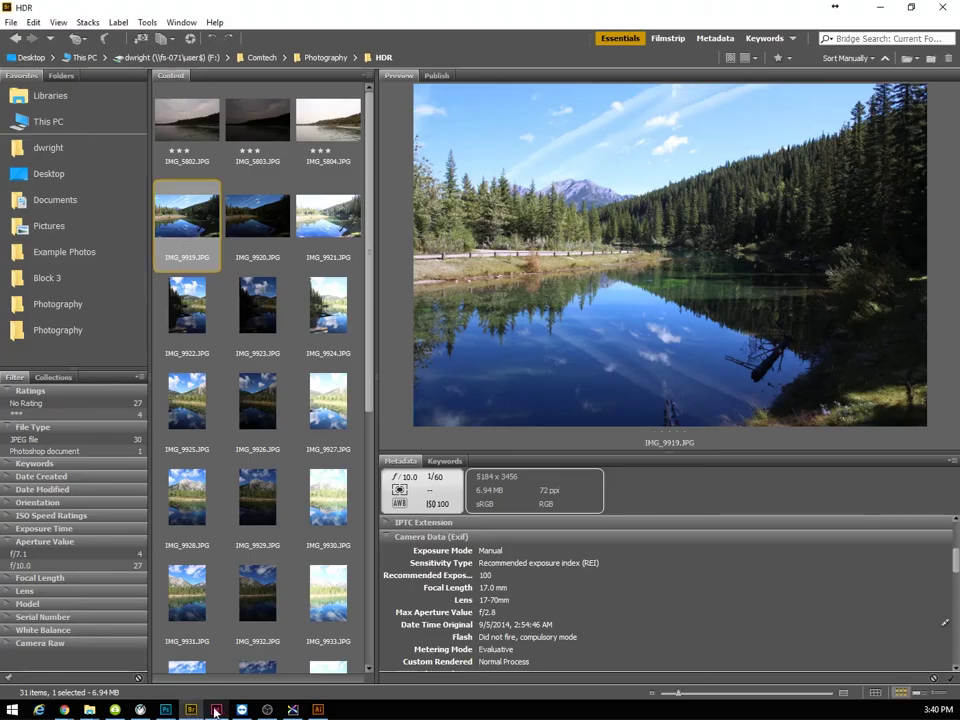
mouse_move(214, 712)
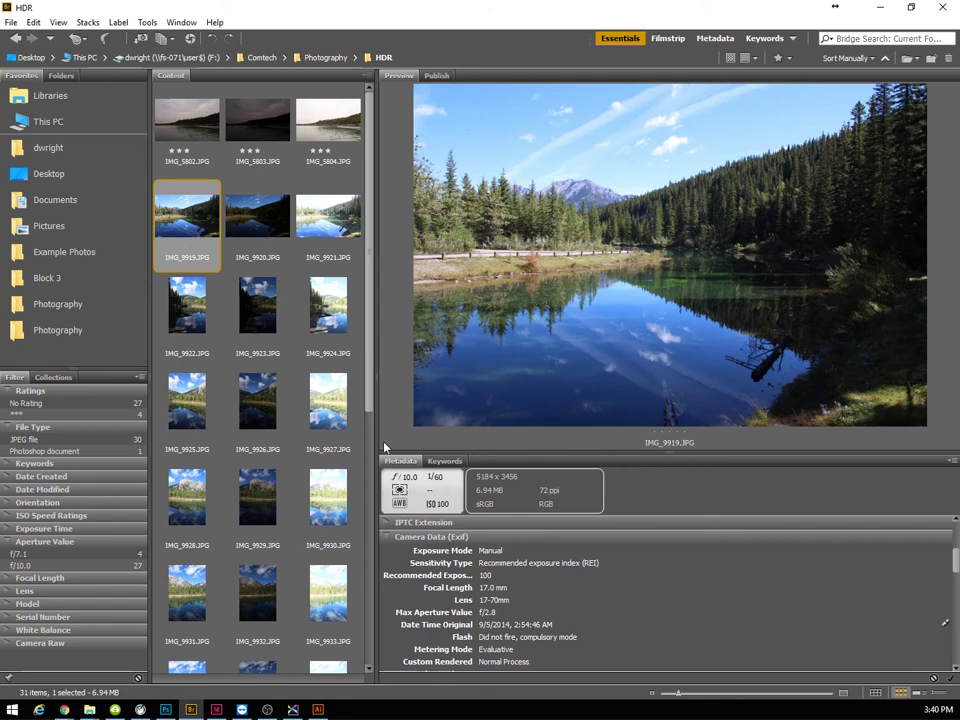
click(259, 229)
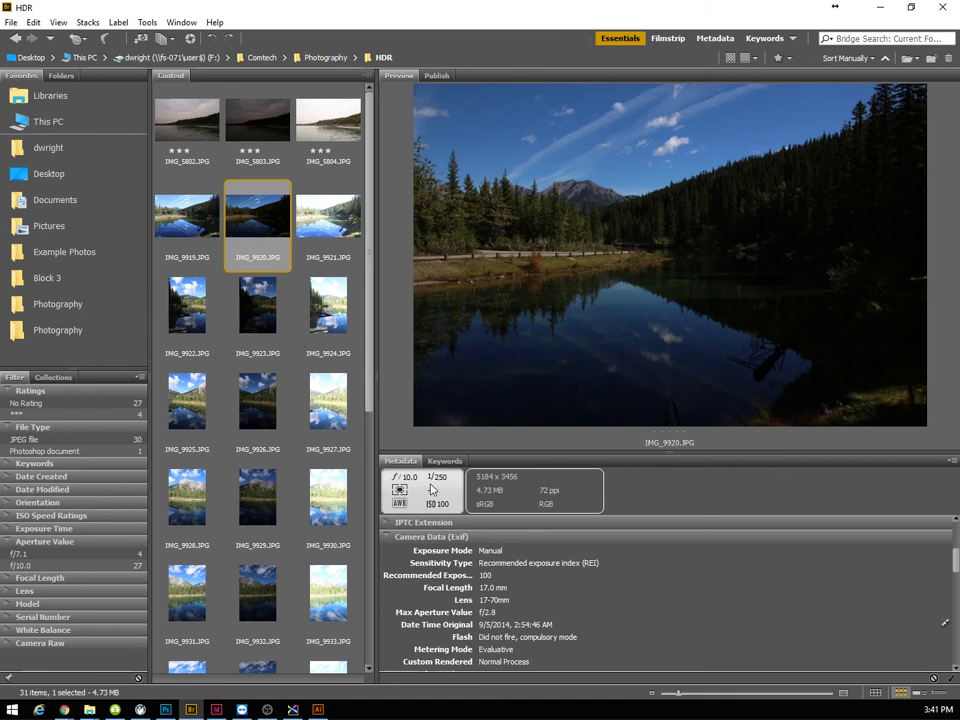
click(321, 226)
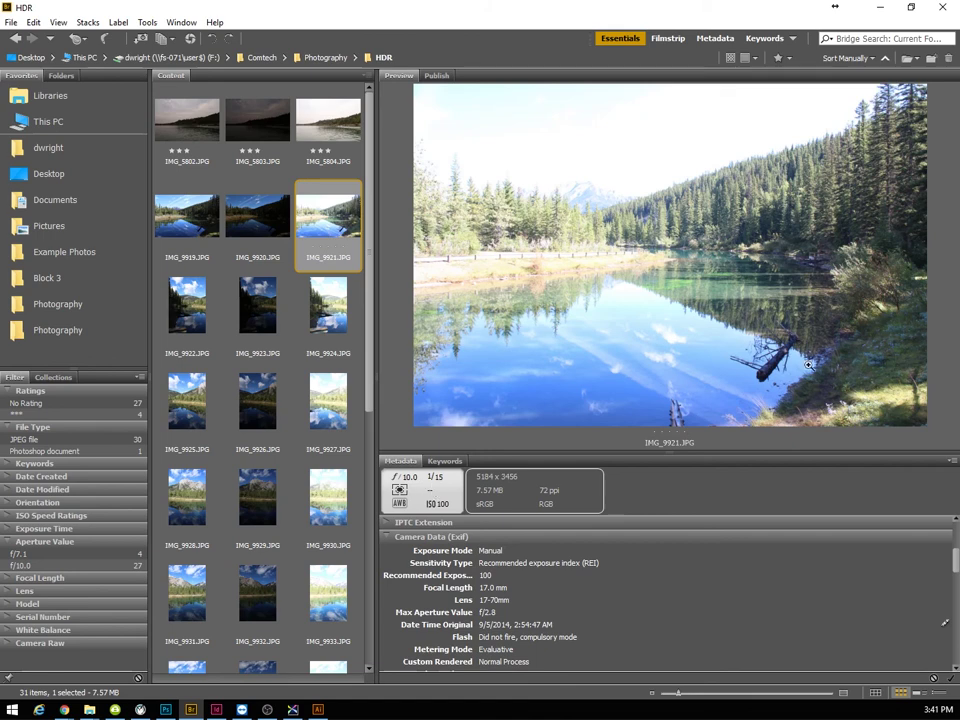
click(828, 300)
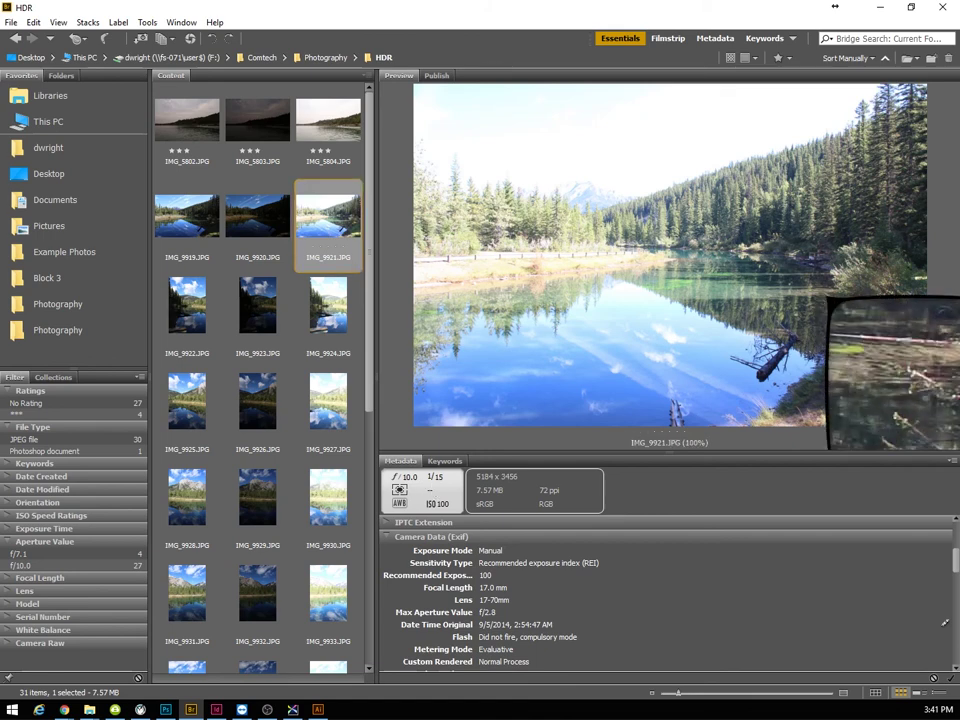
drag(828, 297, 461, 260)
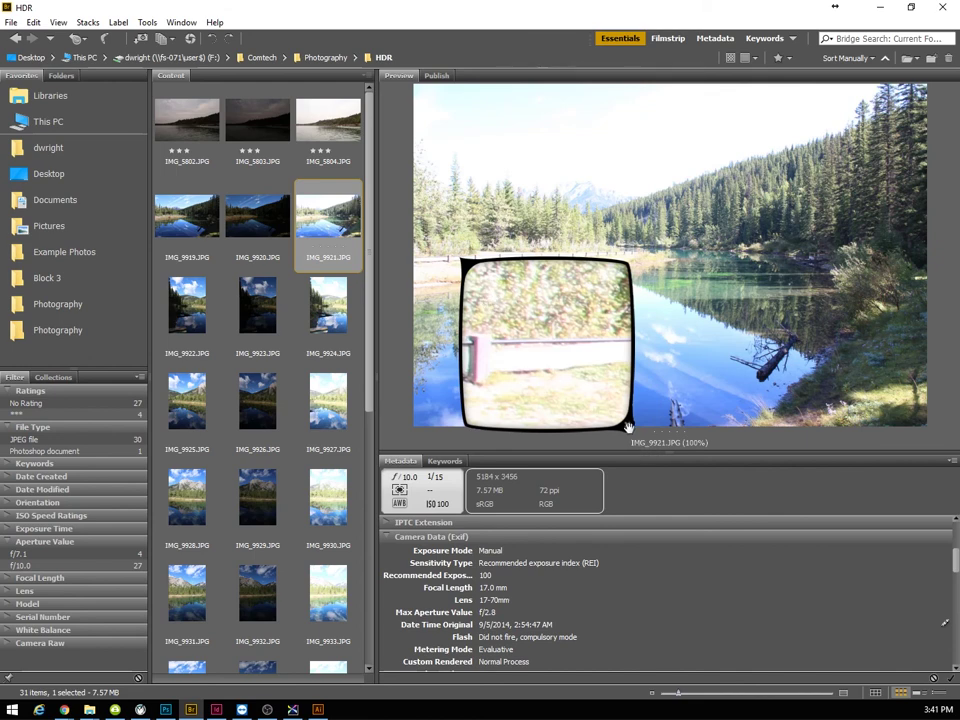
click(628, 427)
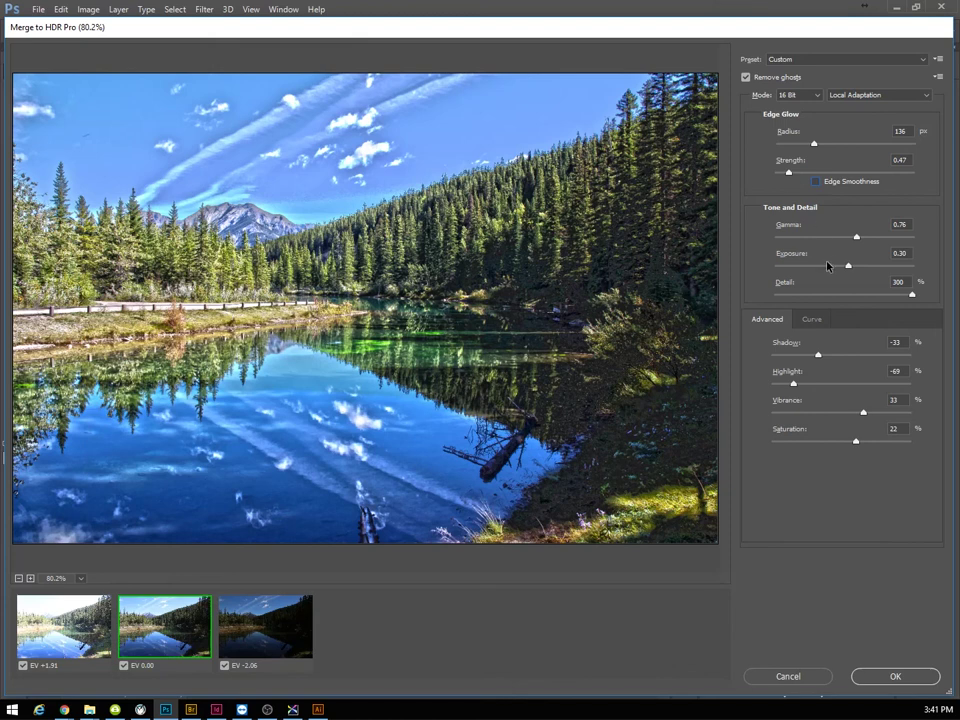
- Compare the lake merge with Edge Smoothness on and off, leave it off, and complete the merge in 16 Bit mode
click(816, 182)
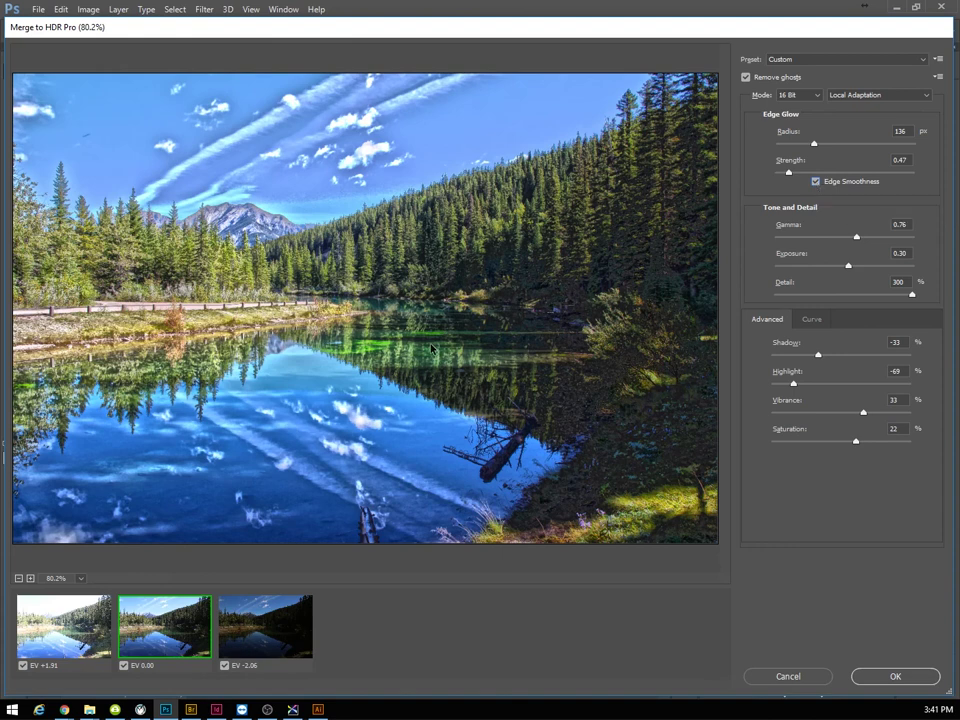
click(815, 182)
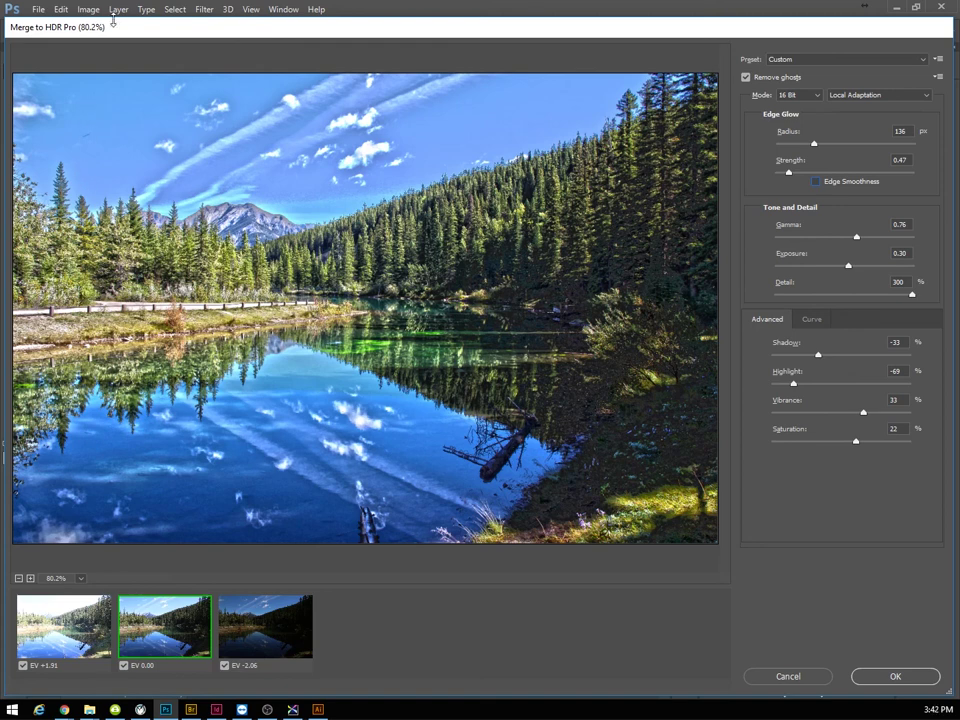
click(895, 676)
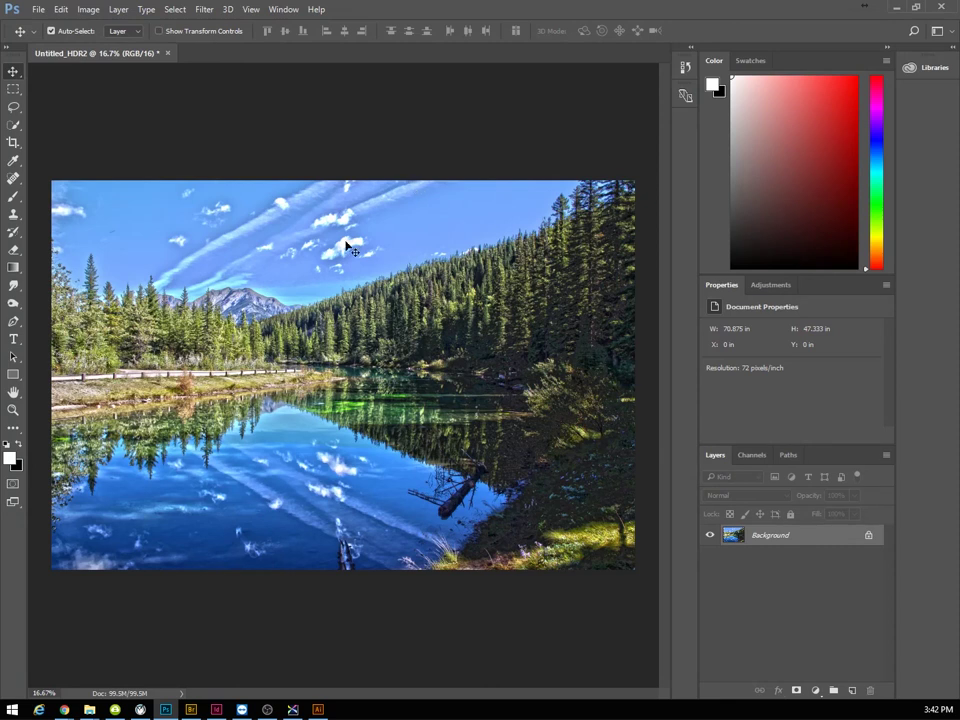
- Convert the Background layer to a Smart Object and show the available adjustments
right_click(785, 537)
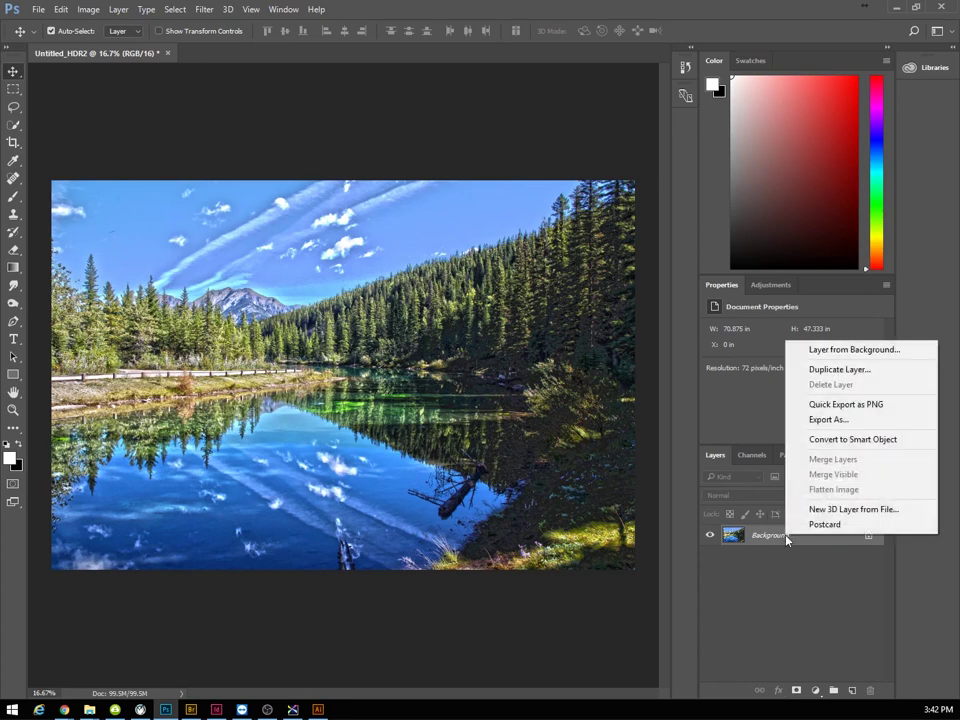
click(853, 446)
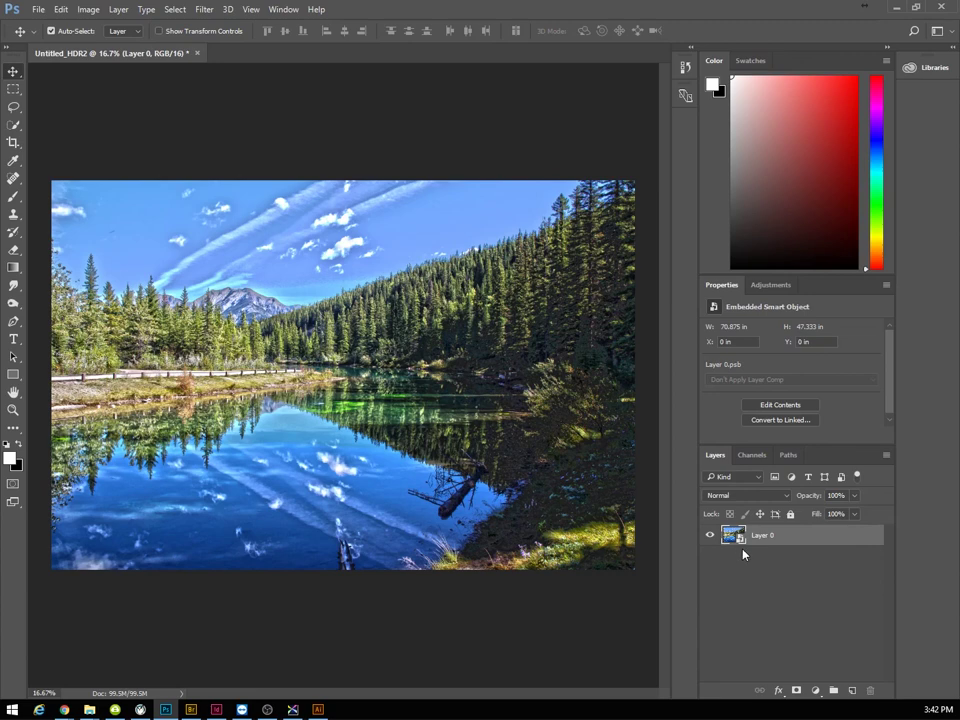
click(769, 286)
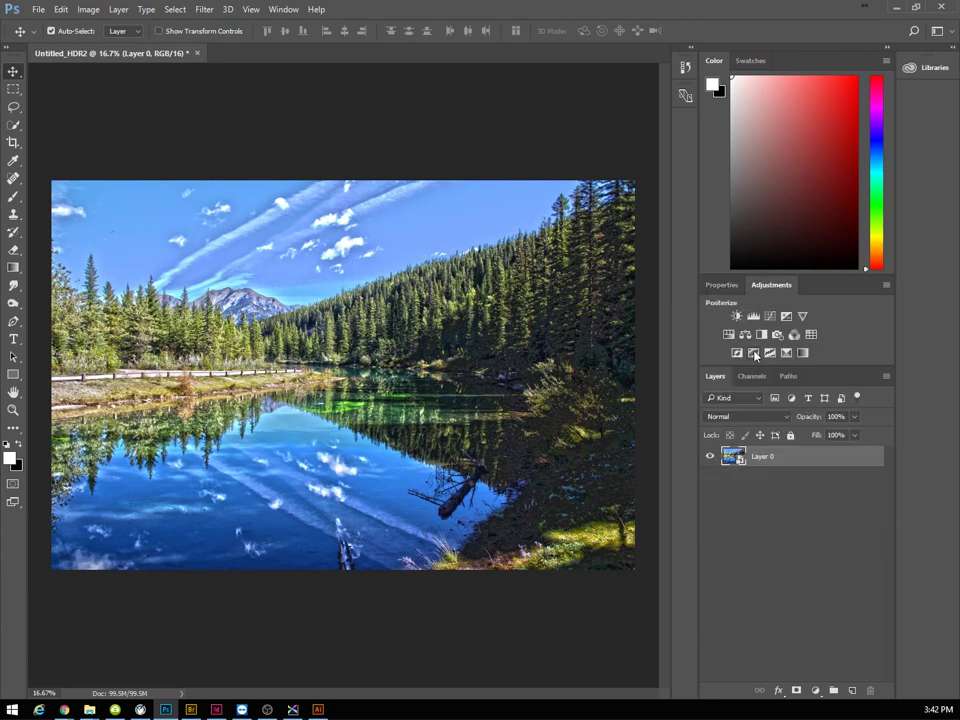
- Open the Camera Raw Filter on the Smart Object layer and fit its dialog to the screen
click(205, 10)
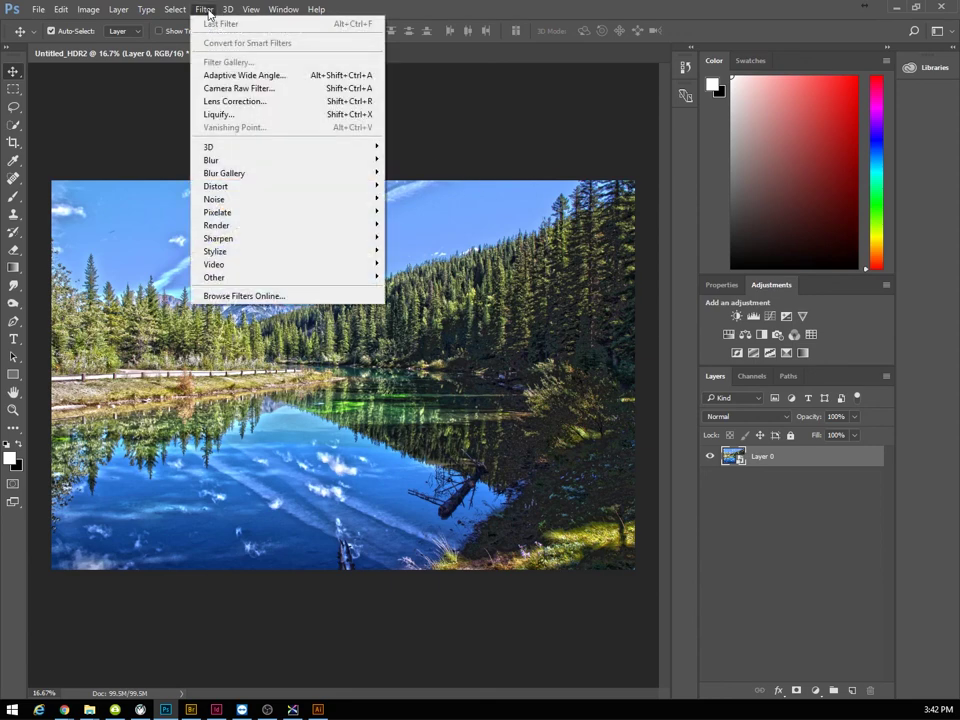
click(249, 89)
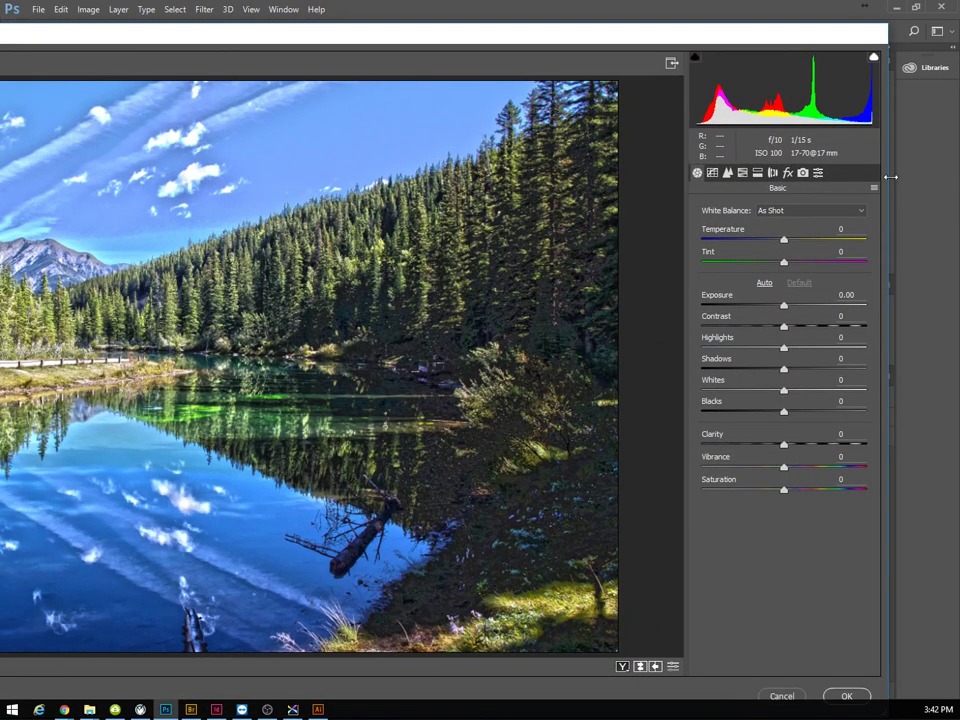
drag(890, 177, 640, 203)
double_click(590, 50)
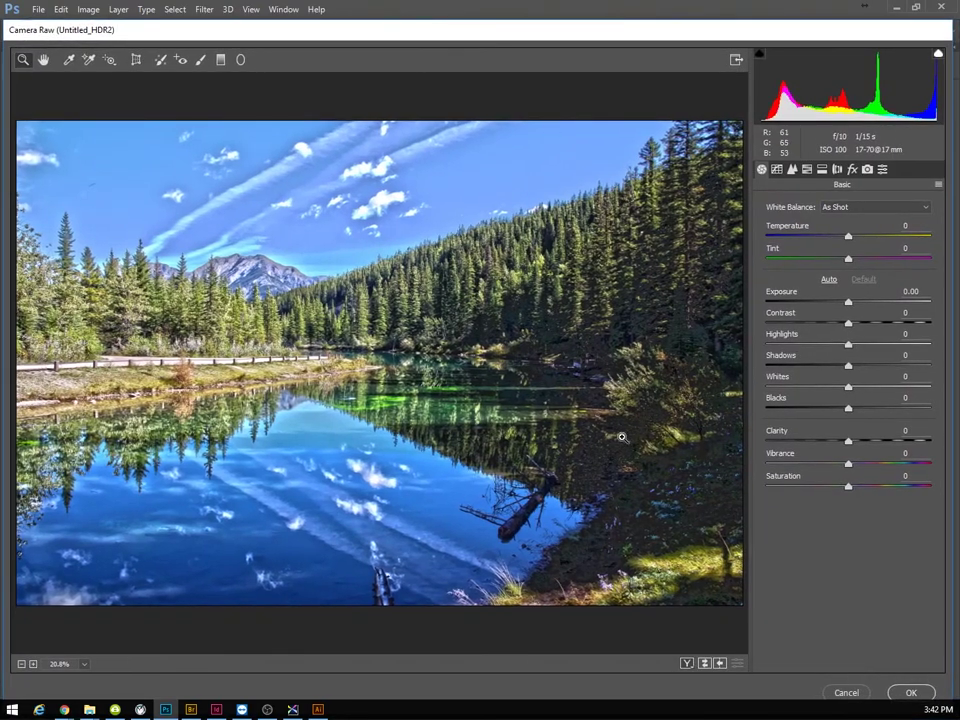
- Apply Camera Raw values of Exposure -0.40, Contrast +4, Shadows +14, Blacks +8, Clarity +30, Vibrance +8 and Saturation +23
drag(849, 303, 854, 420)
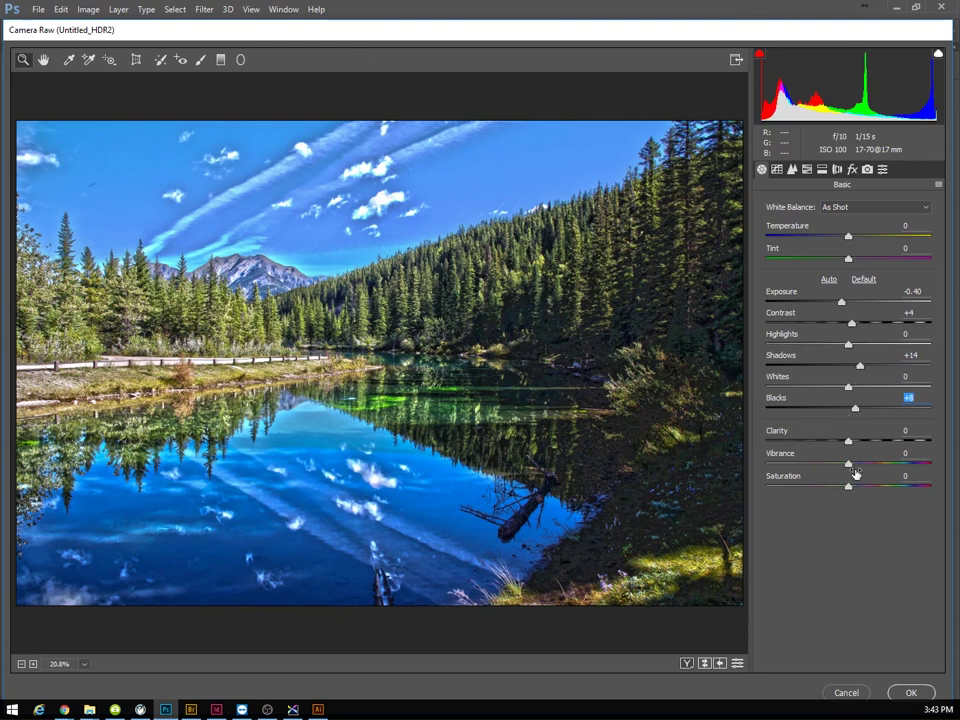
drag(848, 441, 867, 498)
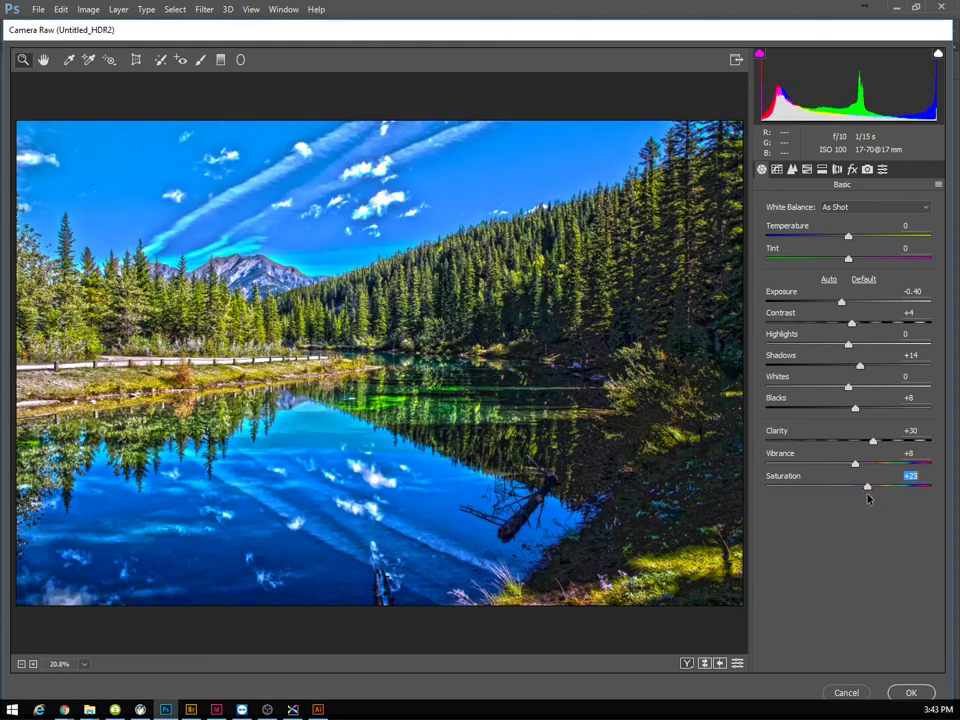
click(911, 692)
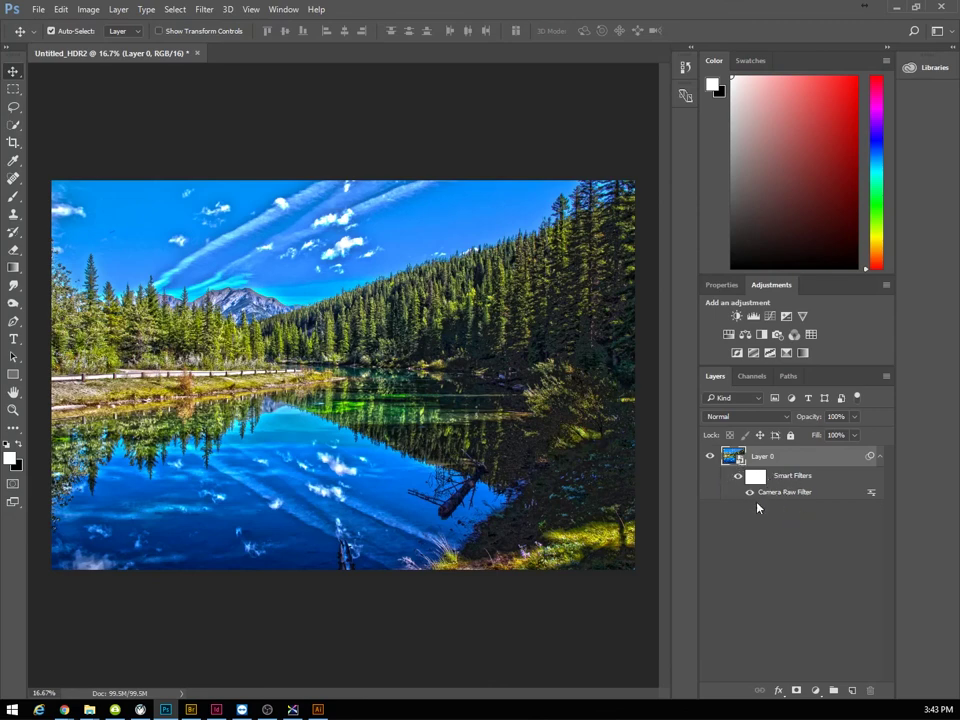
- Save the lake image in the HDR folder as a Photoshop PSD file named with the author's name followed by _HDR02
click(30, 9)
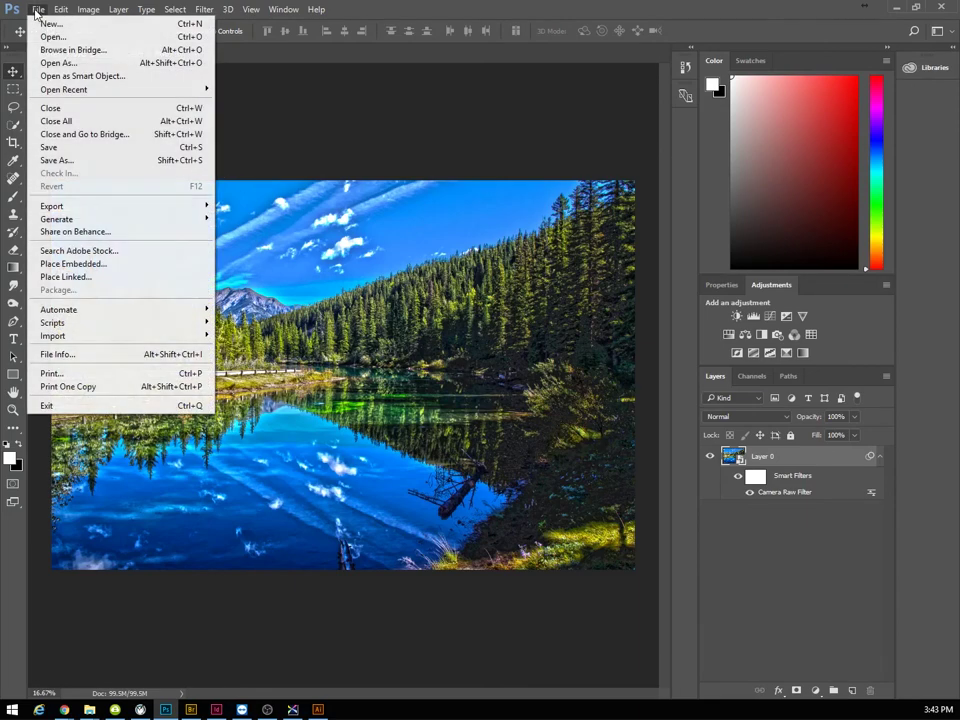
click(78, 160)
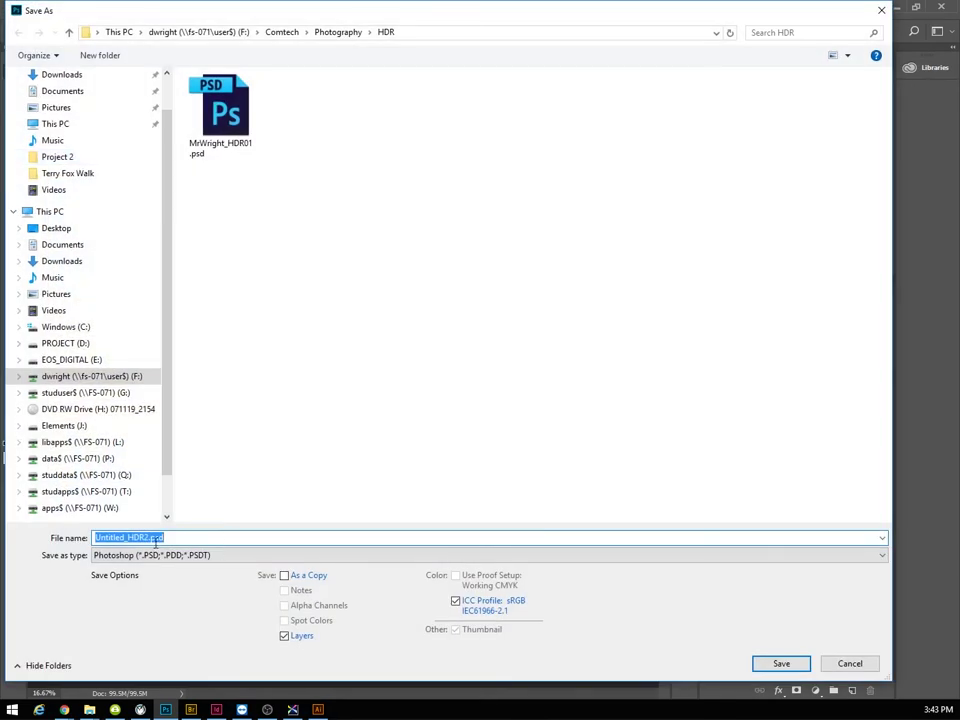
drag(150, 538, 38, 545)
text(Mrwr)
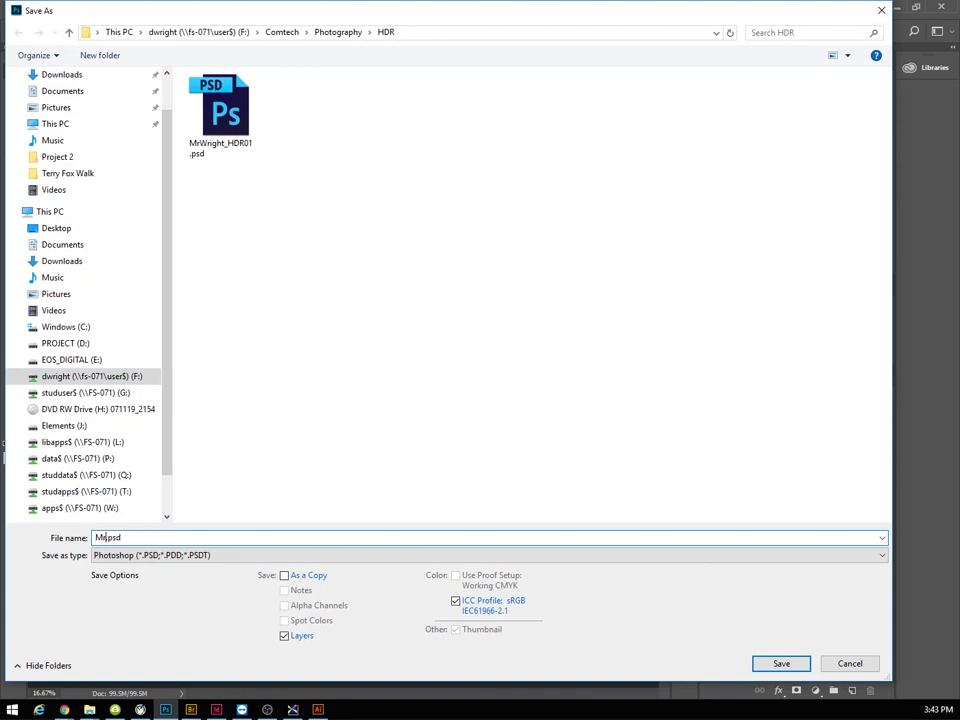
text(ight2_HDR)
key(BackSpace)
click(151, 538)
text(02)
click(797, 664)
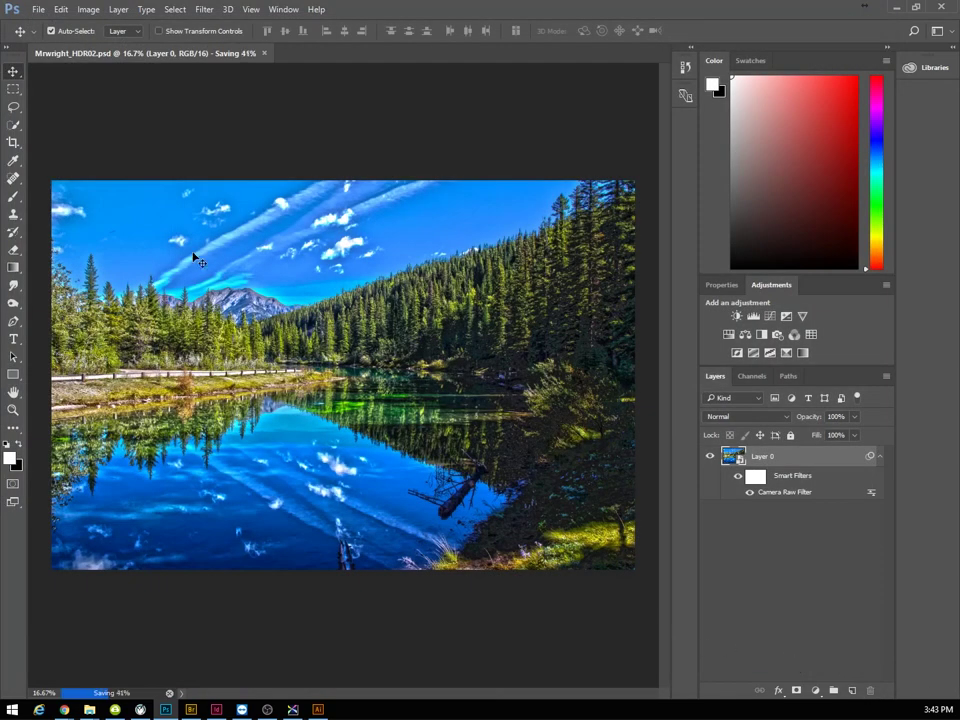